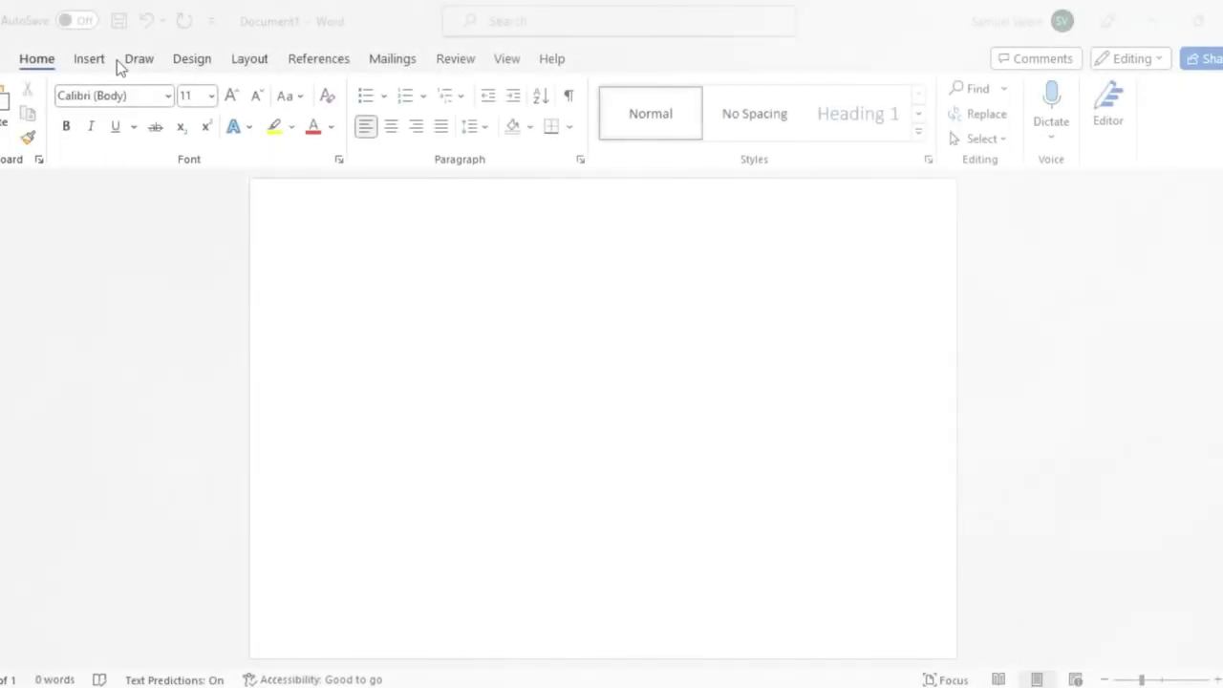
Draw a rectangle covering the entire page, stretched to its bottom edge
left_click(89, 58)
left_click(232, 88)
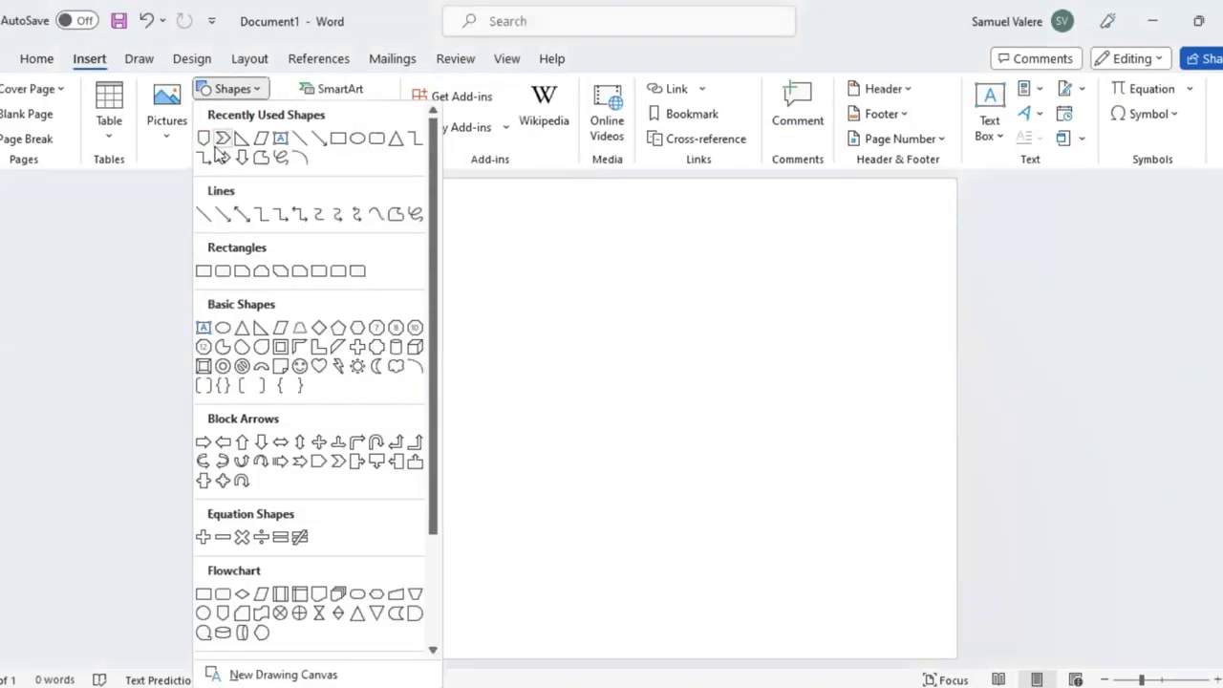
left_click(204, 271)
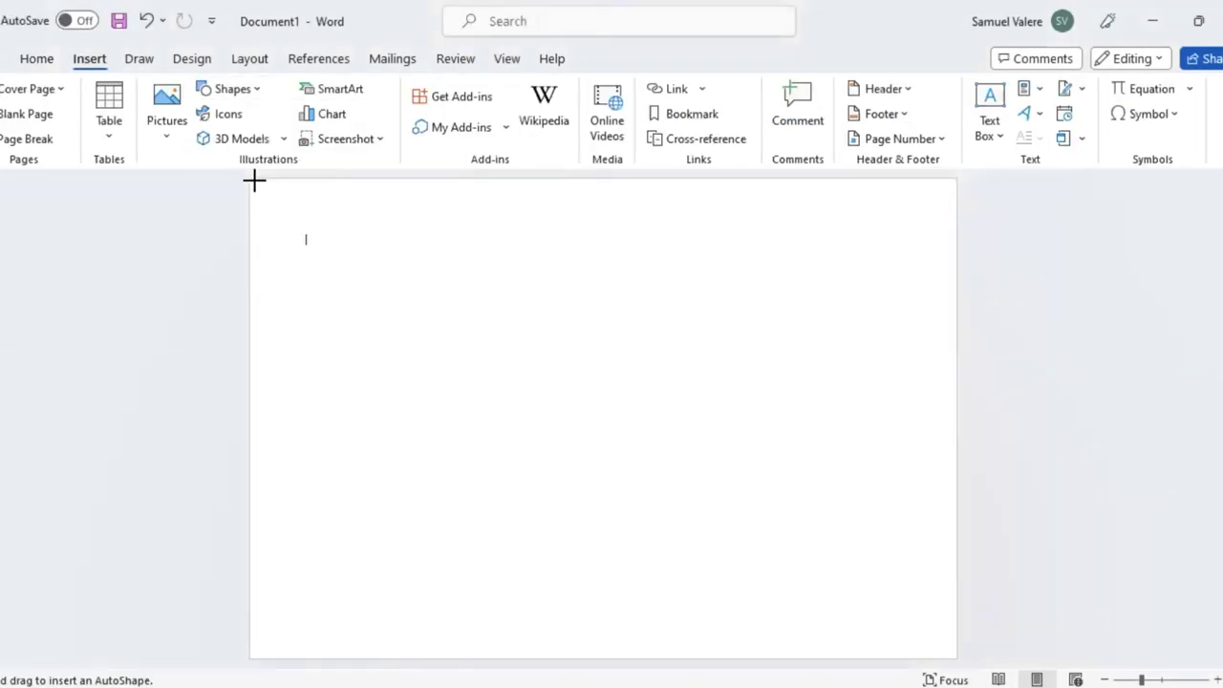
mouse_move(254, 179)
left_mouse_down()
mouse_move(1048, 666)
mouse_move(957, 657)
left_mouse_up()
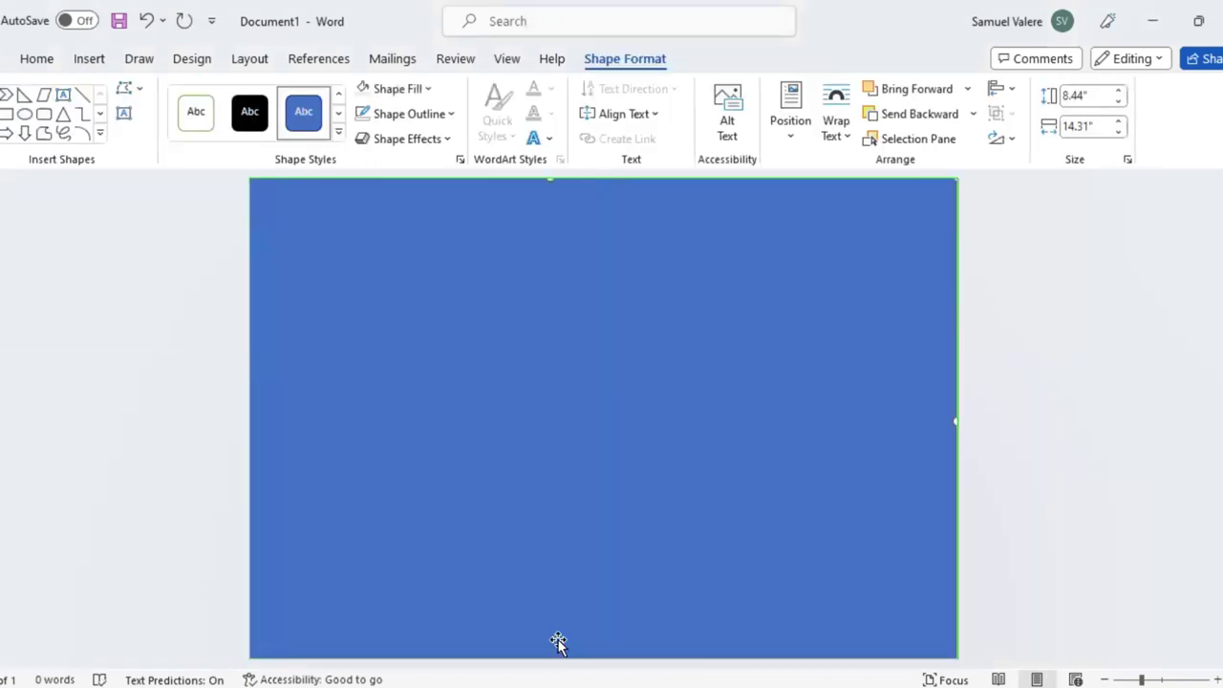
left_click_drag(550, 674, 558, 642)
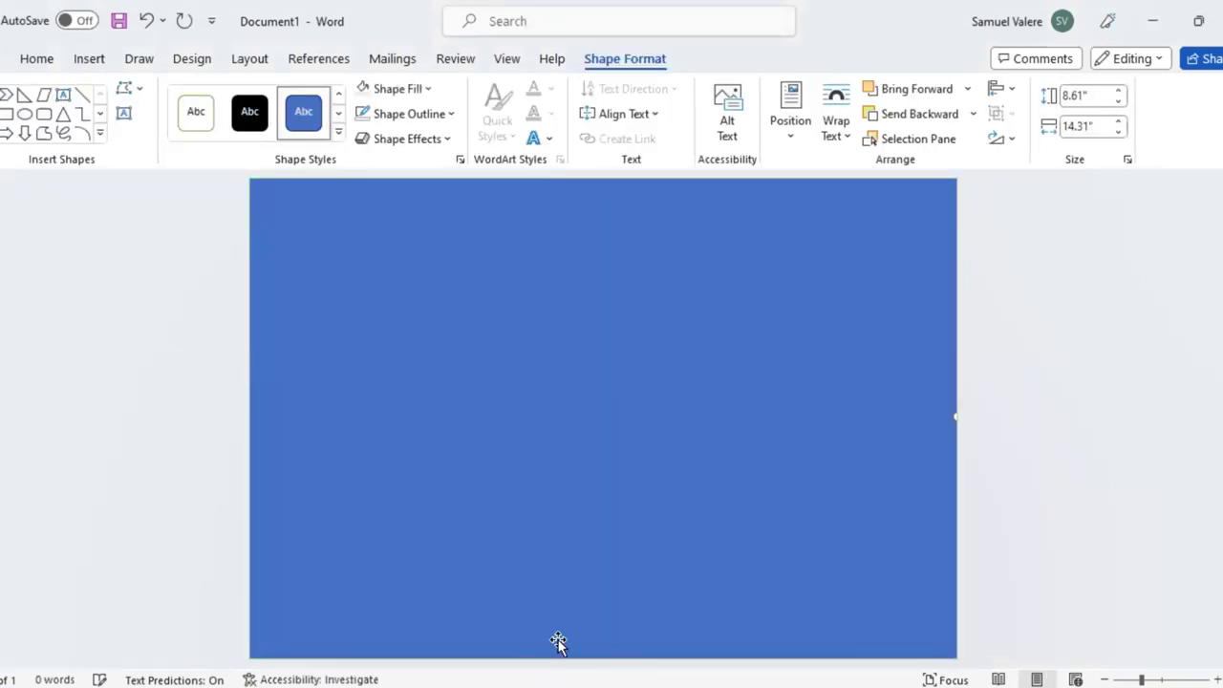
Fill the page-sized rectangle with a very pale background colour
left_click(428, 87)
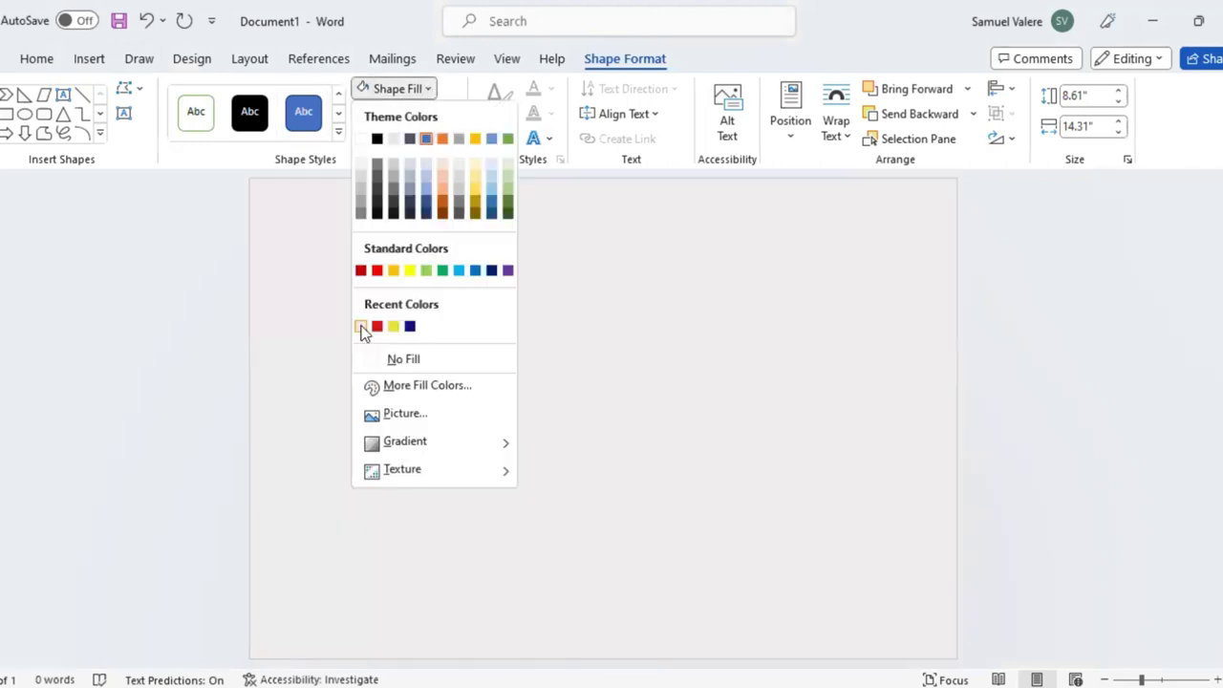
left_click(113, 140)
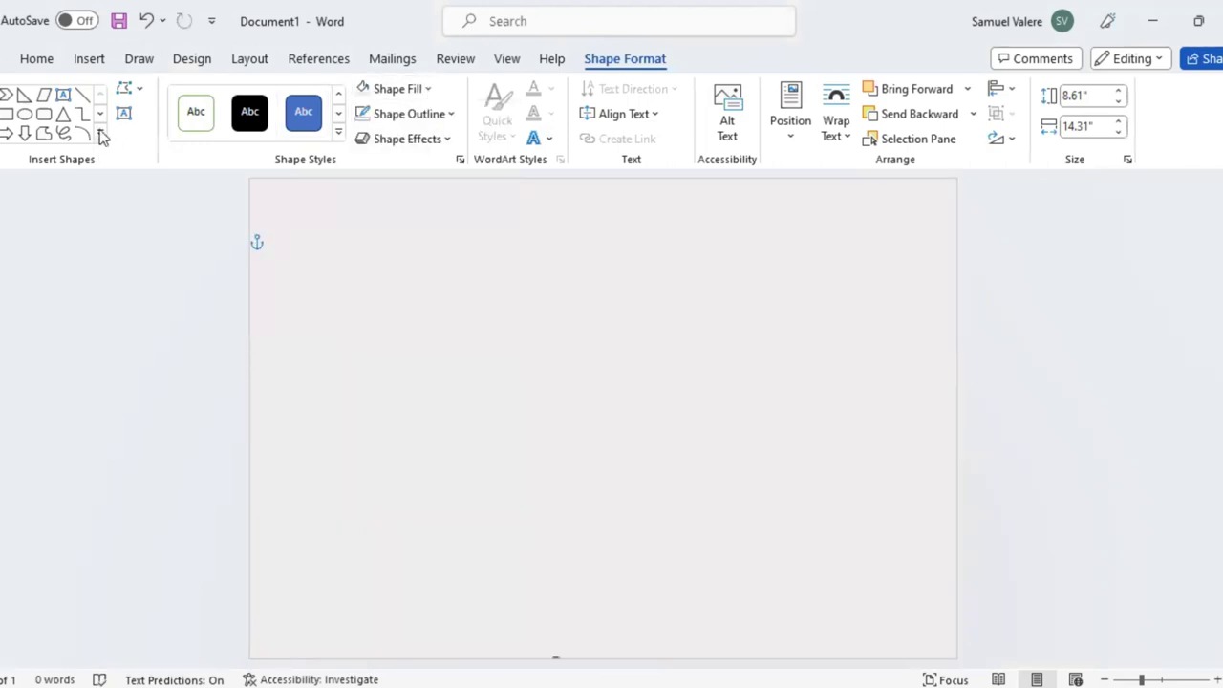
left_click(101, 135)
Draw a large parallelogram at the page's lower left and make it taller
left_click(101, 134)
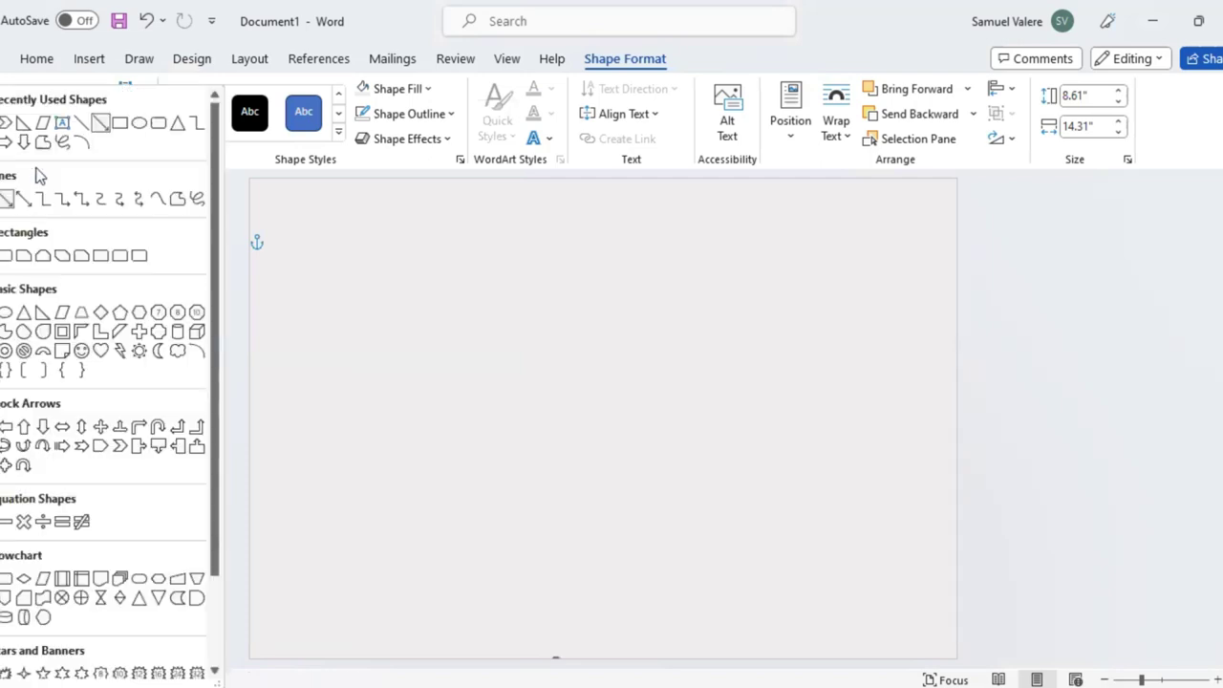
left_click(43, 122)
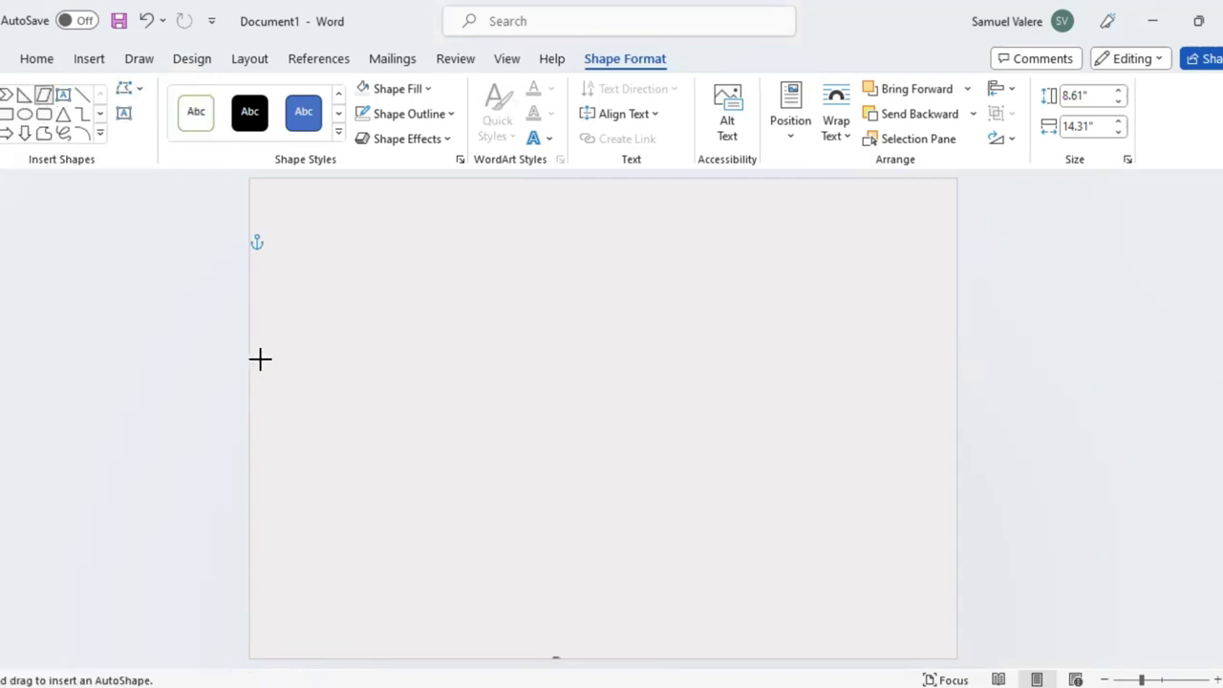
left_click_drag(260, 360, 357, 395)
left_click_drag(551, 515, 640, 632)
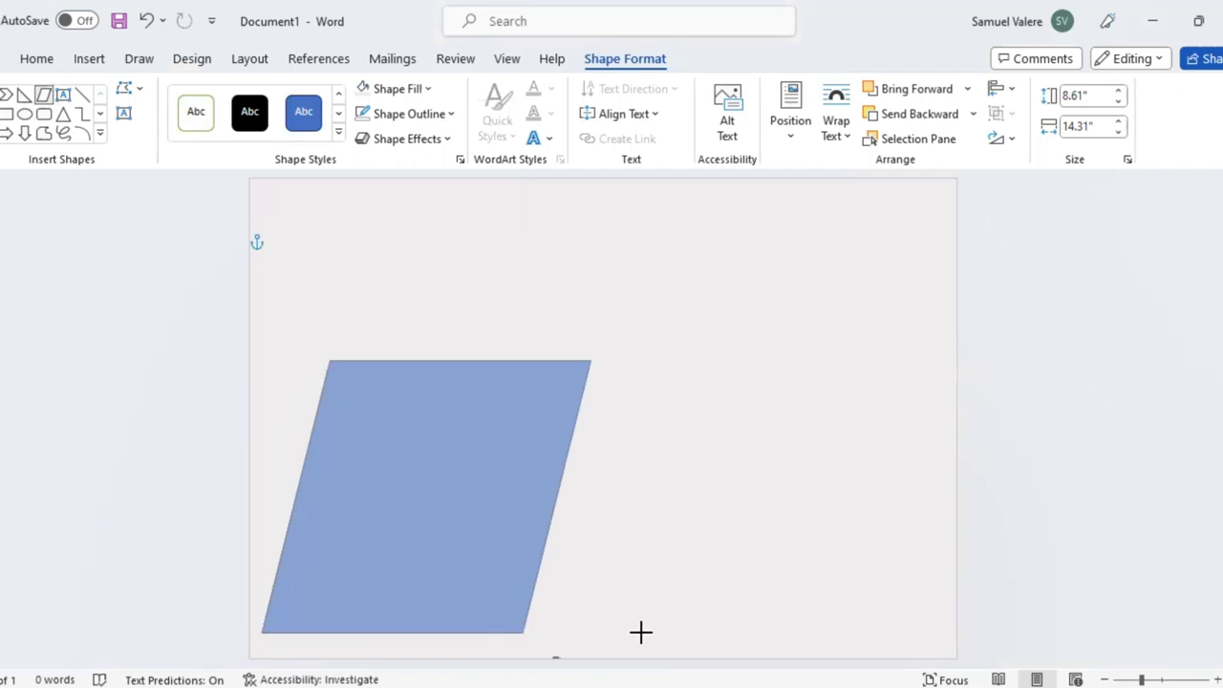
left_click_drag(640, 631, 404, 574)
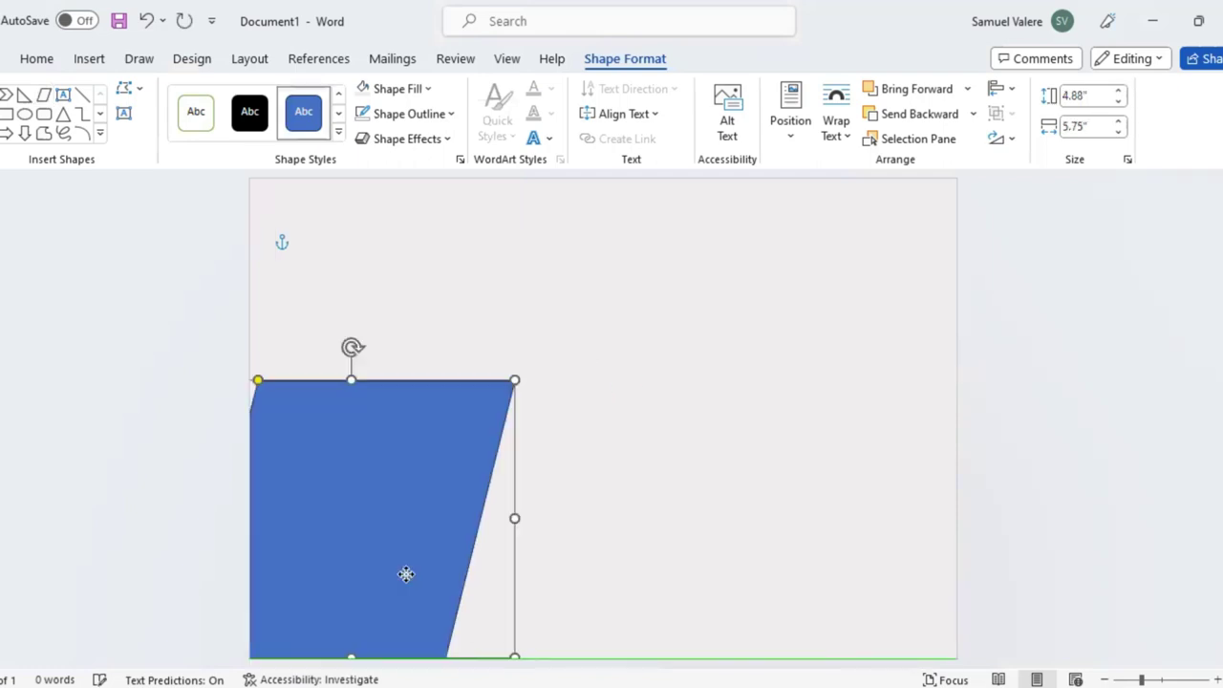
left_click_drag(435, 478, 467, 501)
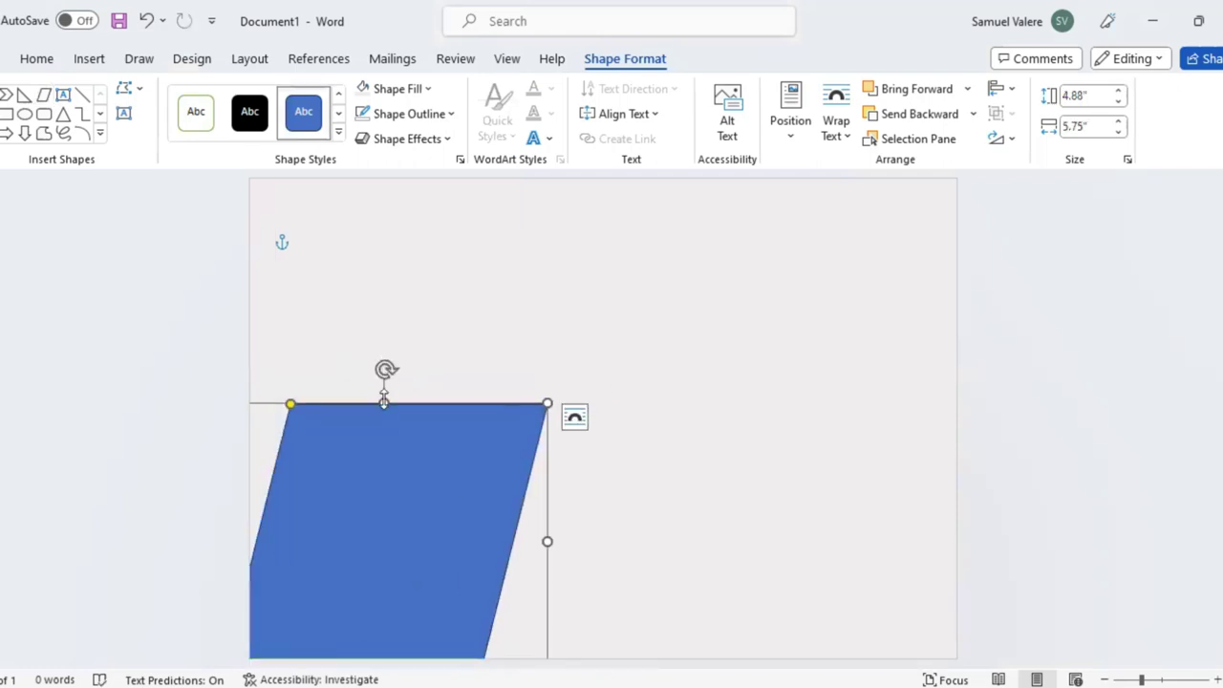
left_click_drag(383, 403, 383, 377)
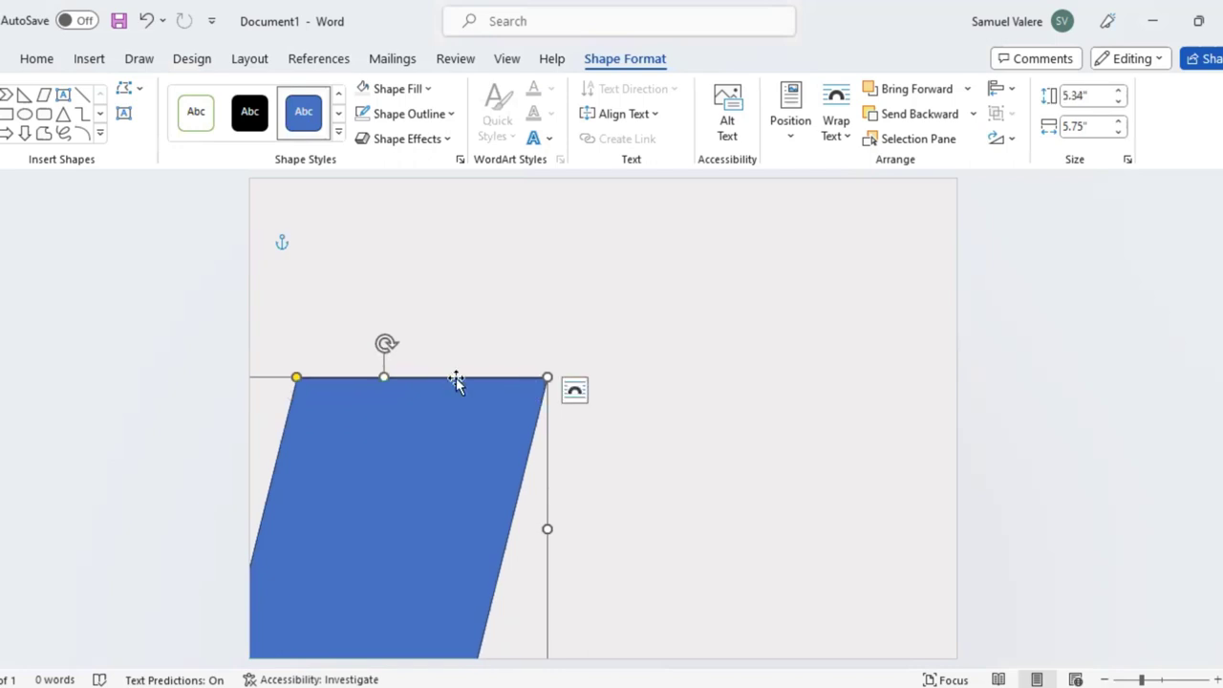
Reshape the parallelogram's top-right corner with Edit Points and tilt it slightly clockwise
right_click(504, 368)
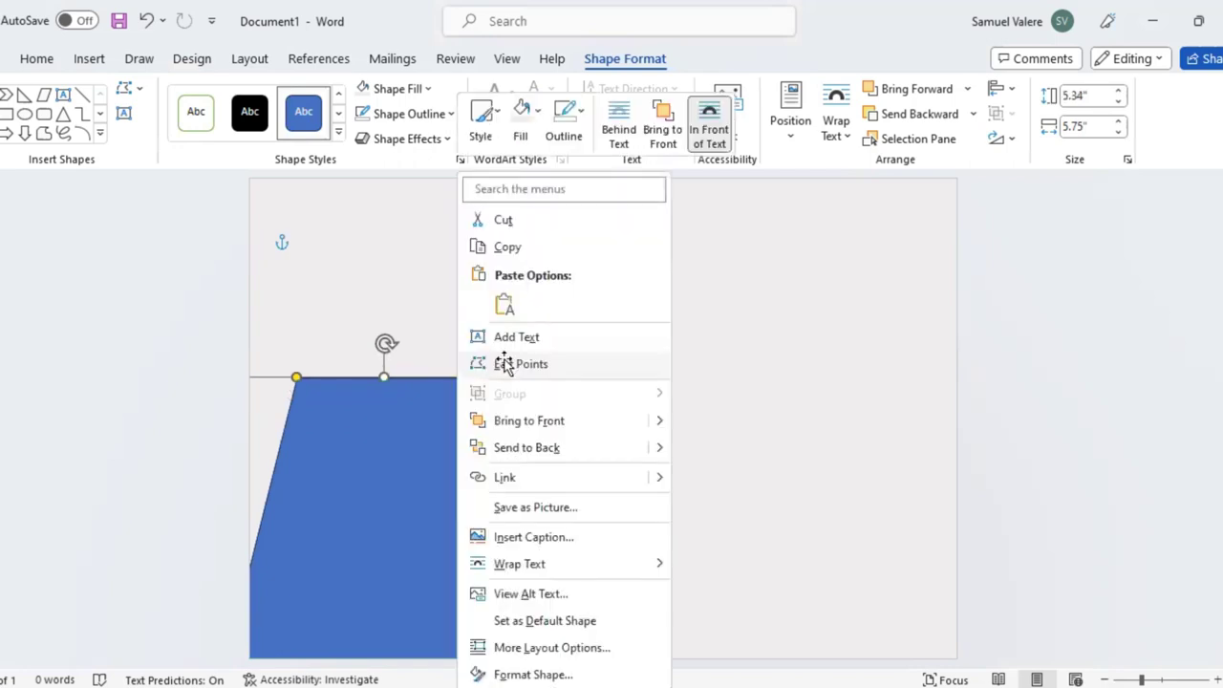
left_click(544, 371)
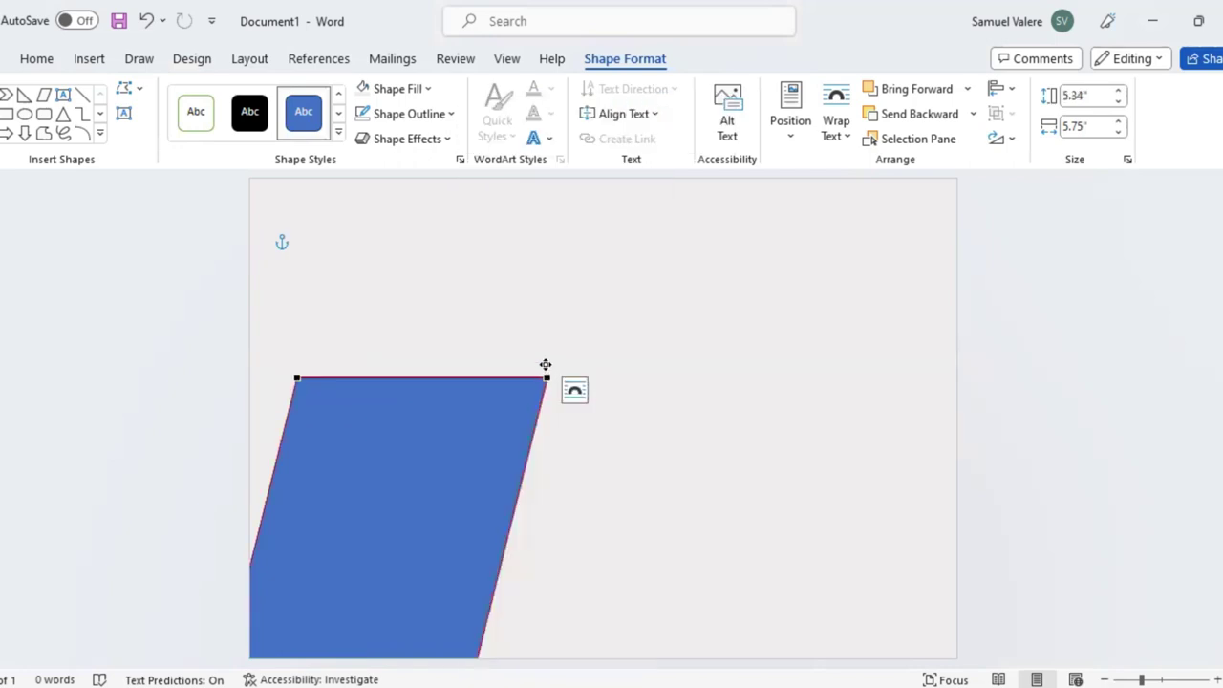
left_click_drag(545, 364, 549, 367)
left_click(391, 457)
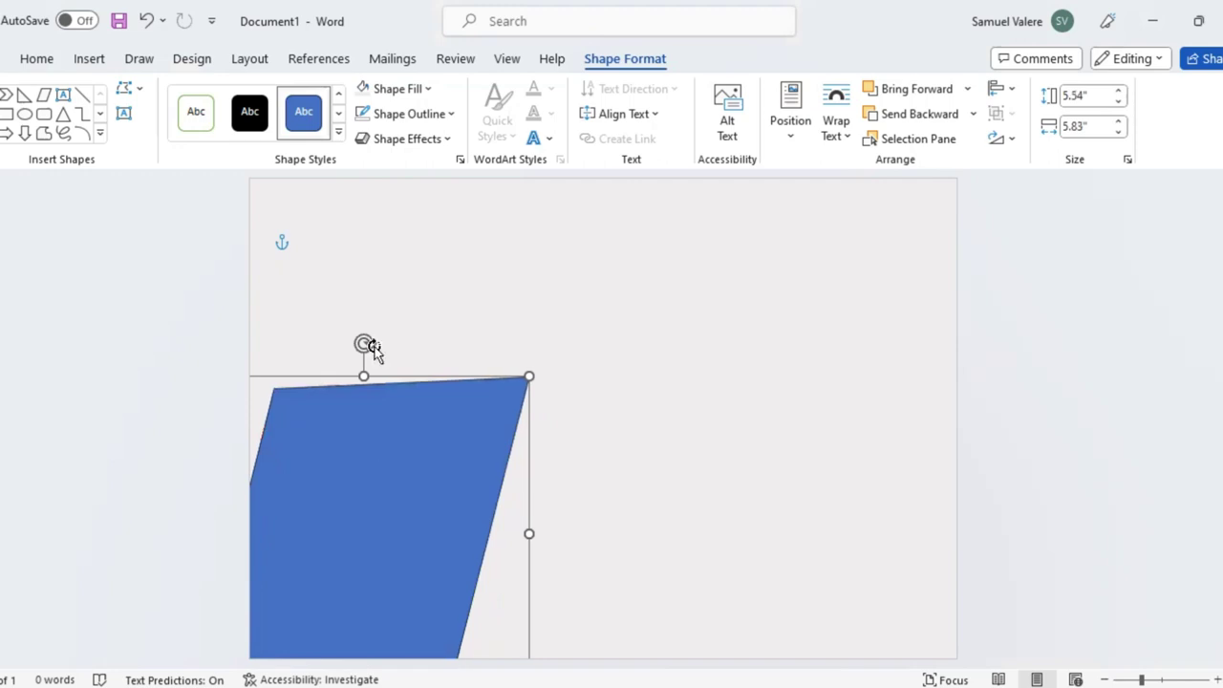
left_click_drag(368, 344, 403, 350)
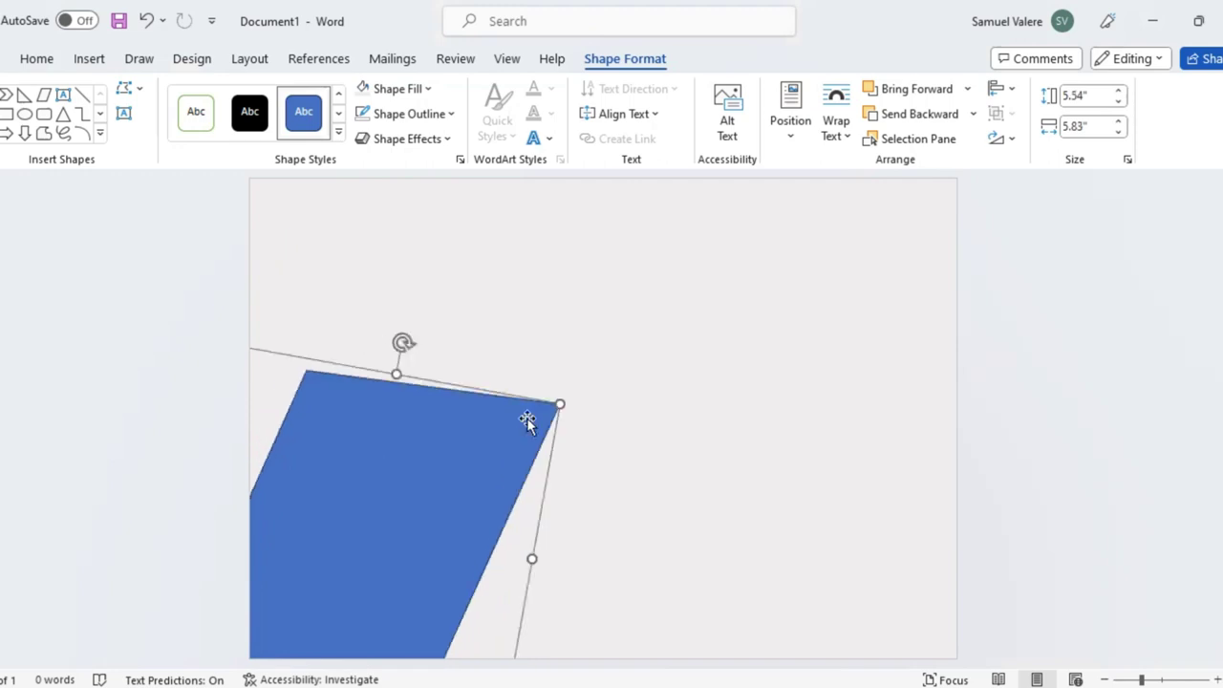
right_click(581, 365)
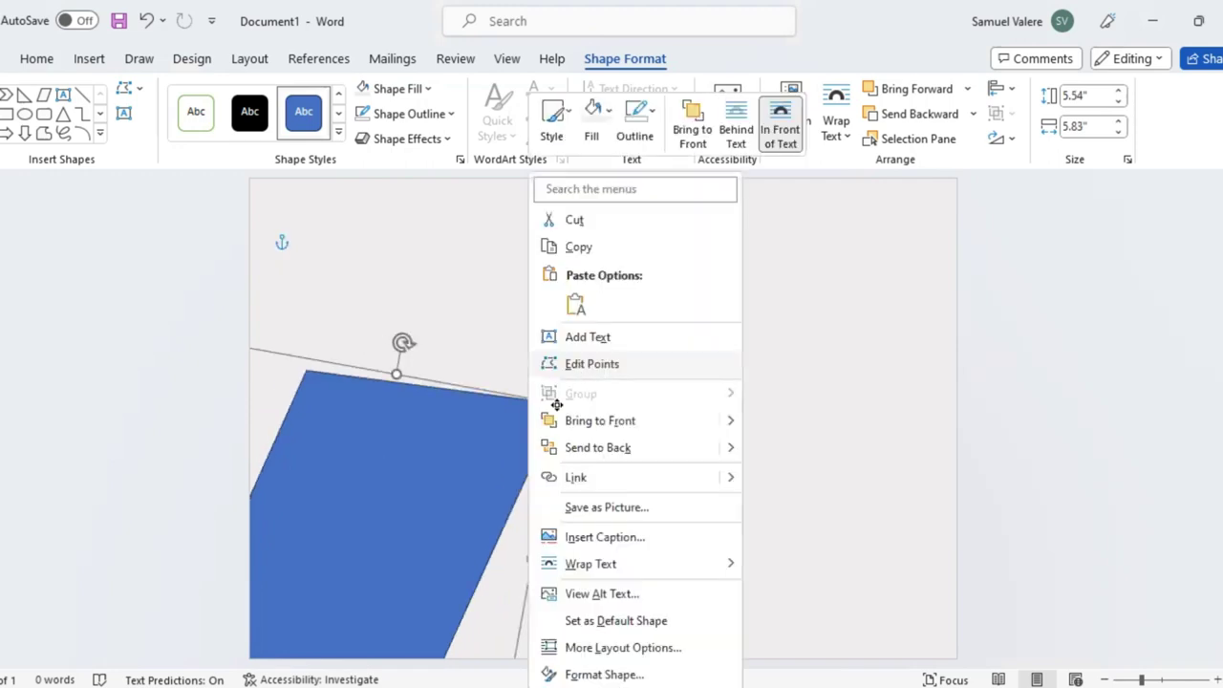
left_click(592, 364)
left_click_drag(560, 403, 570, 378)
Place a vertically flipped copy of the parallelogram above the original
left_click(602, 480)
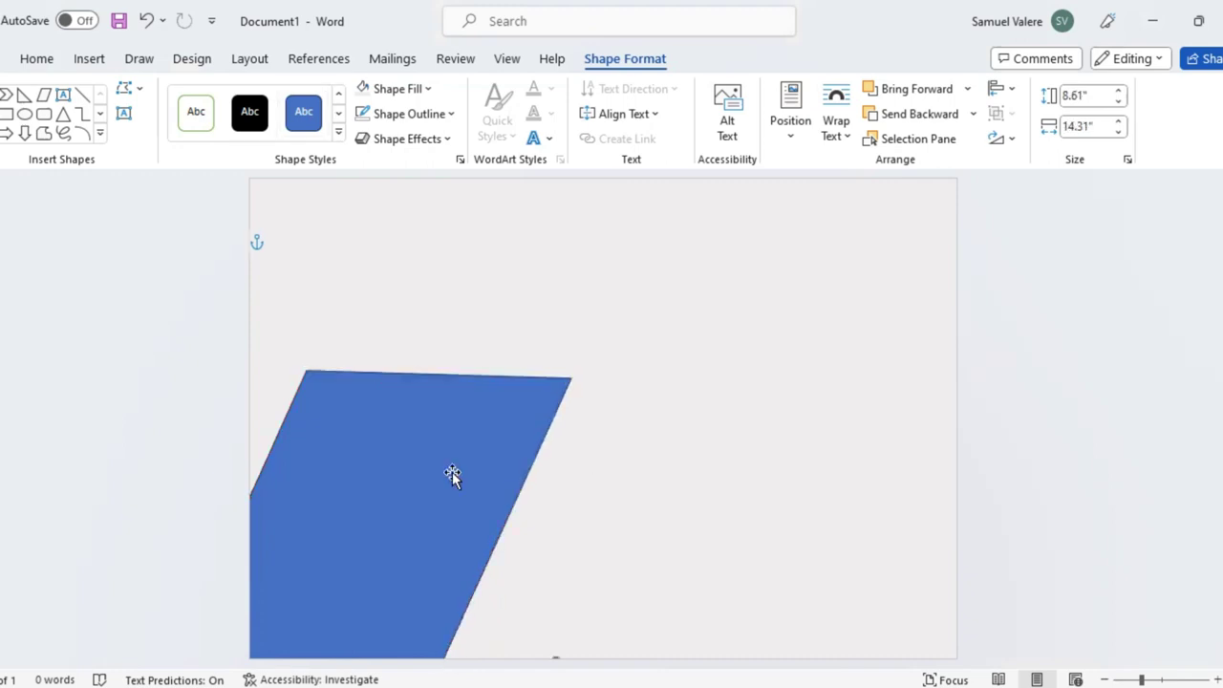
left_click(440, 482)
left_click_drag(440, 482, 458, 484)
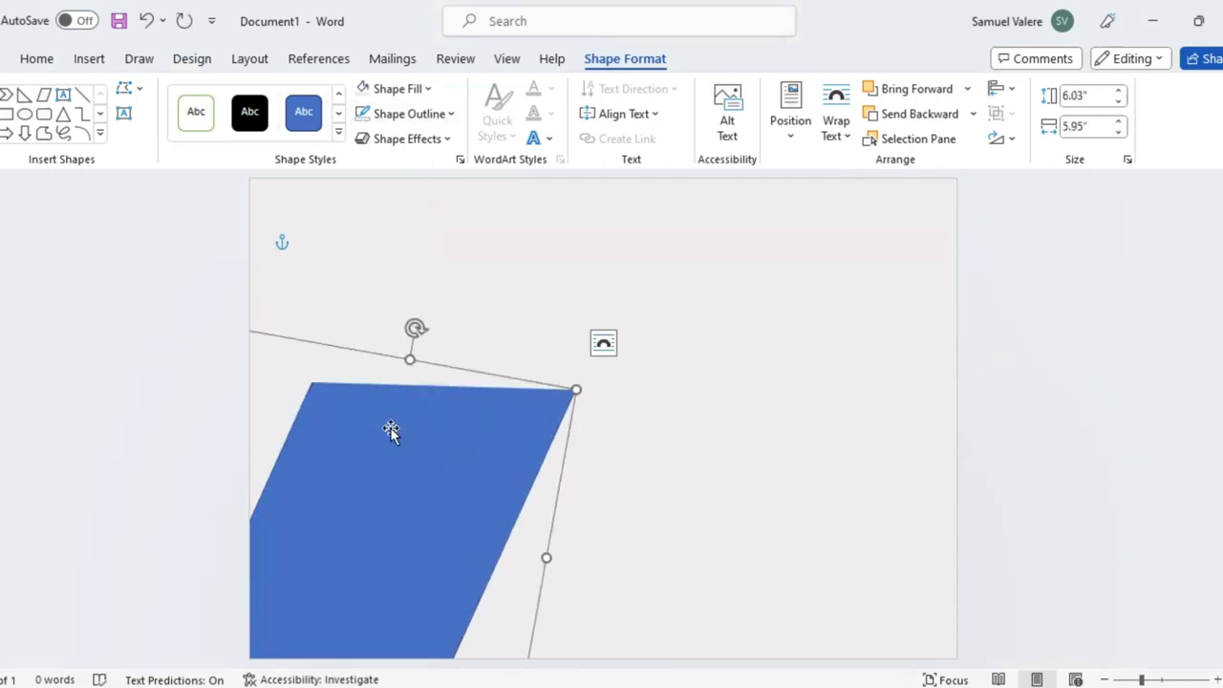
left_click_drag(403, 462, 413, 472)
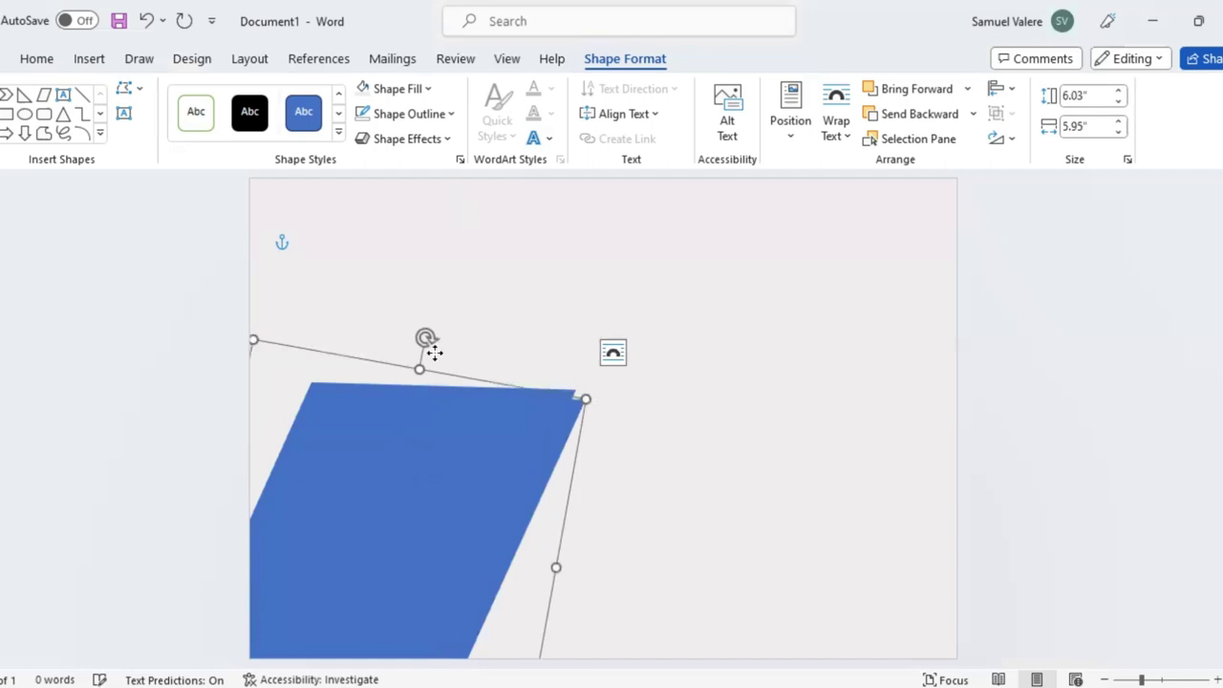
left_click(1005, 138)
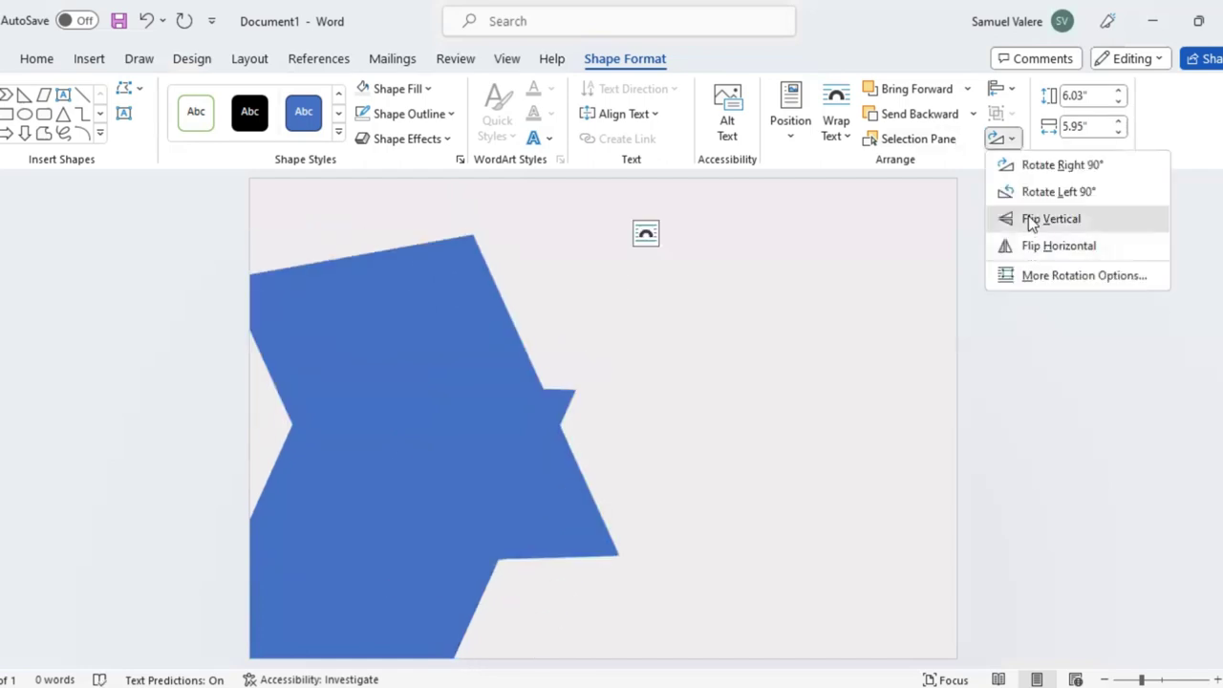
left_click_drag(439, 237, 427, 280)
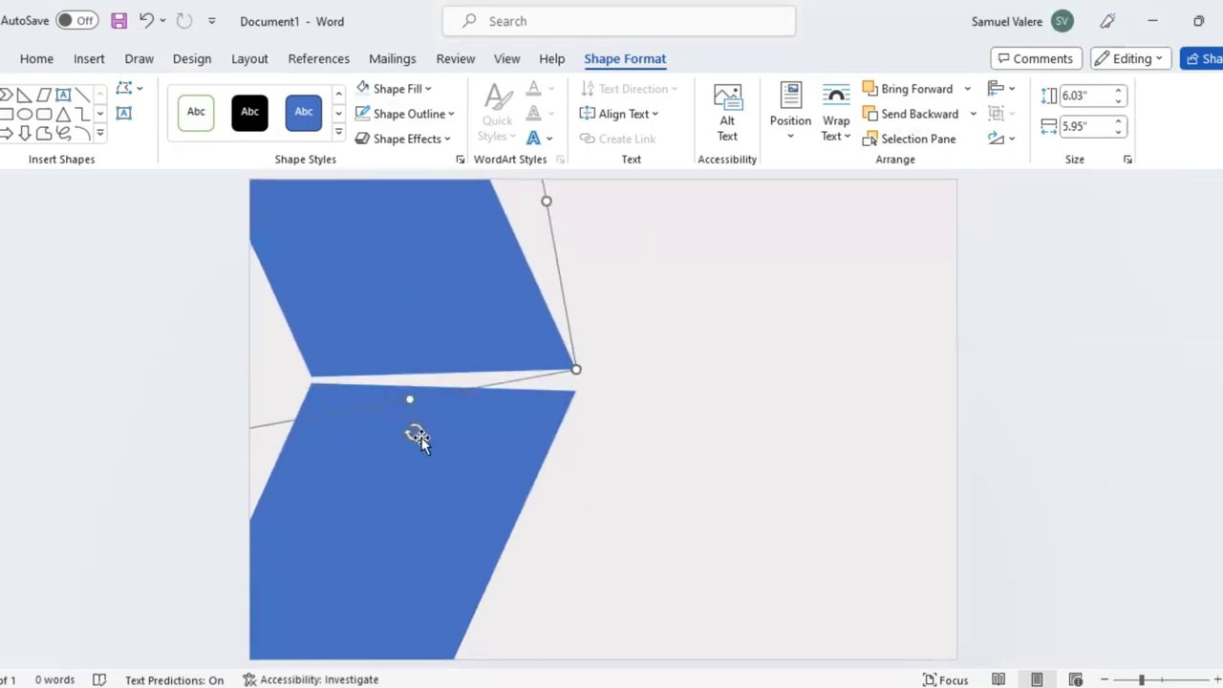
Adjust the tilt of both parallelograms so they meet as a right-pointing chevron
left_click_drag(419, 437, 400, 428)
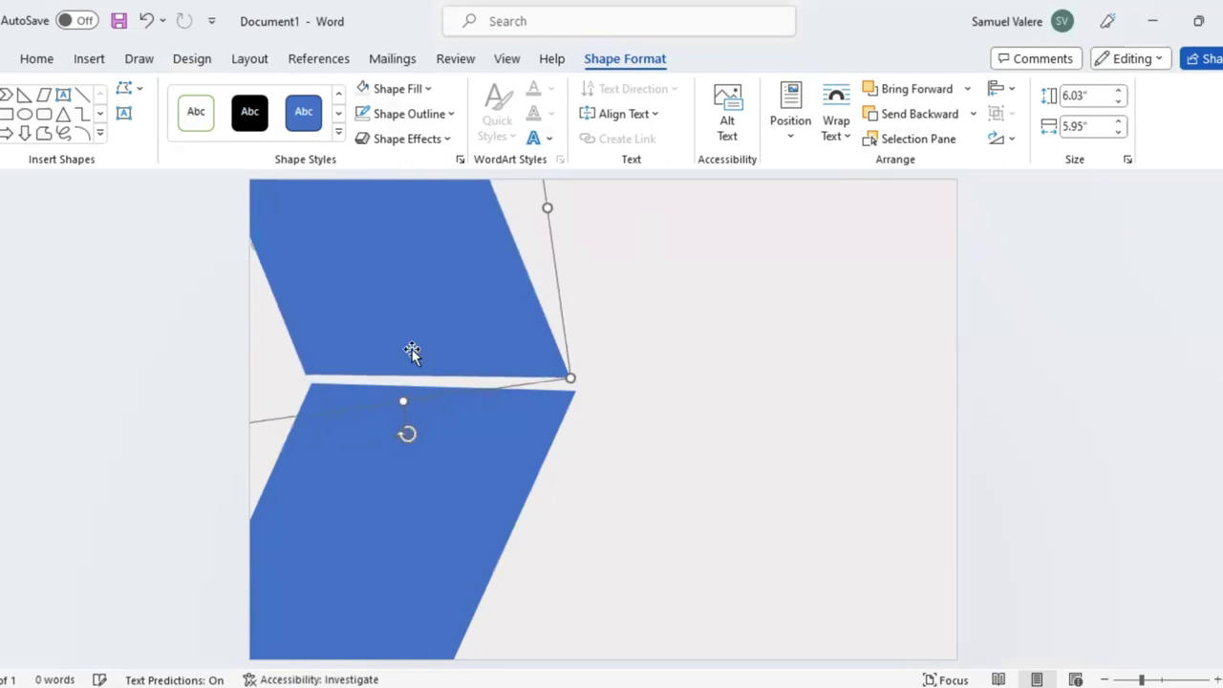
left_click(408, 437)
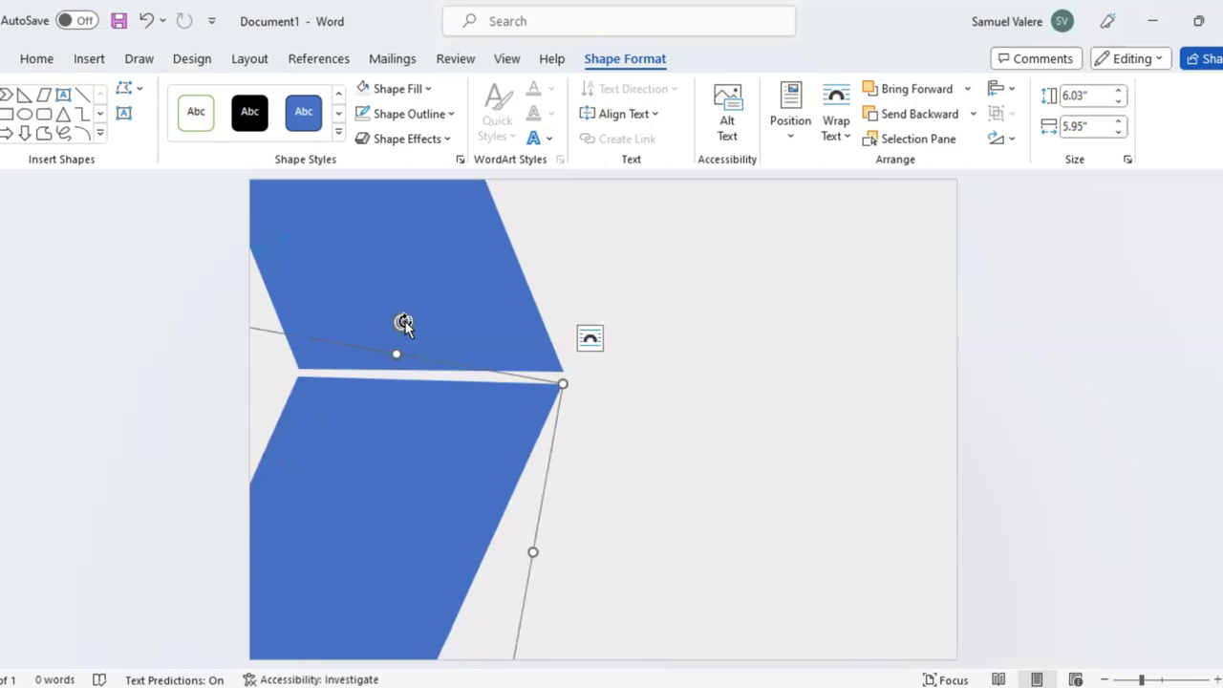
left_click_drag(403, 325, 402, 320)
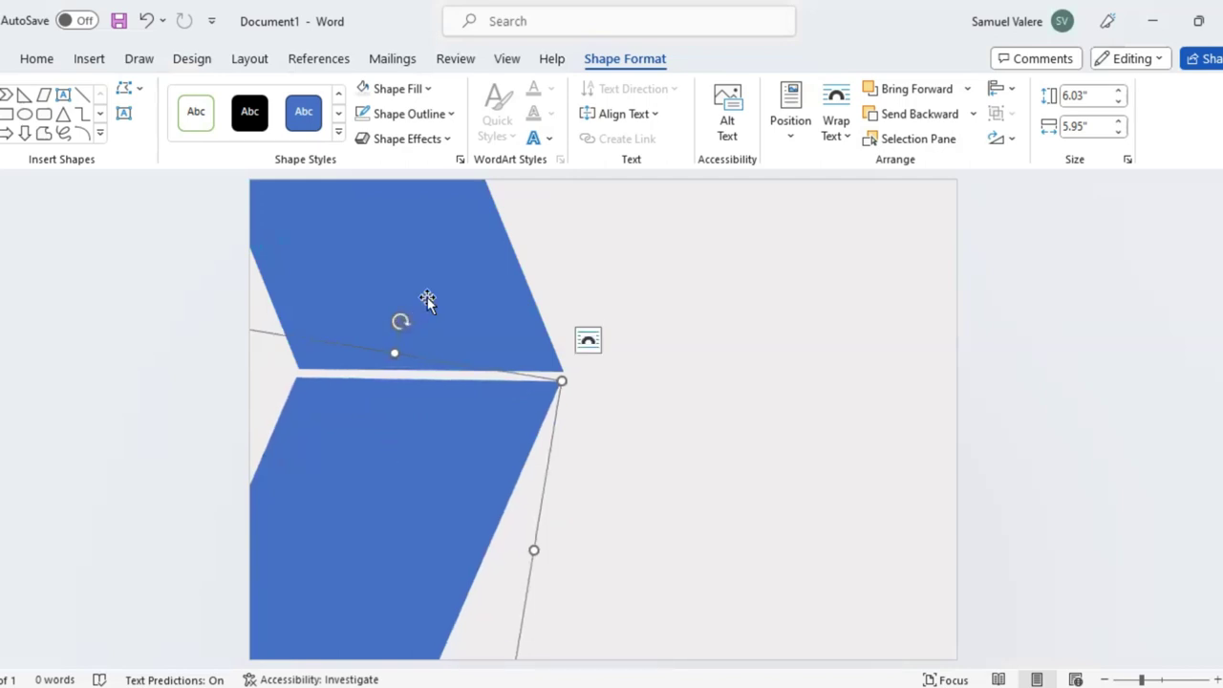
key("Tab")
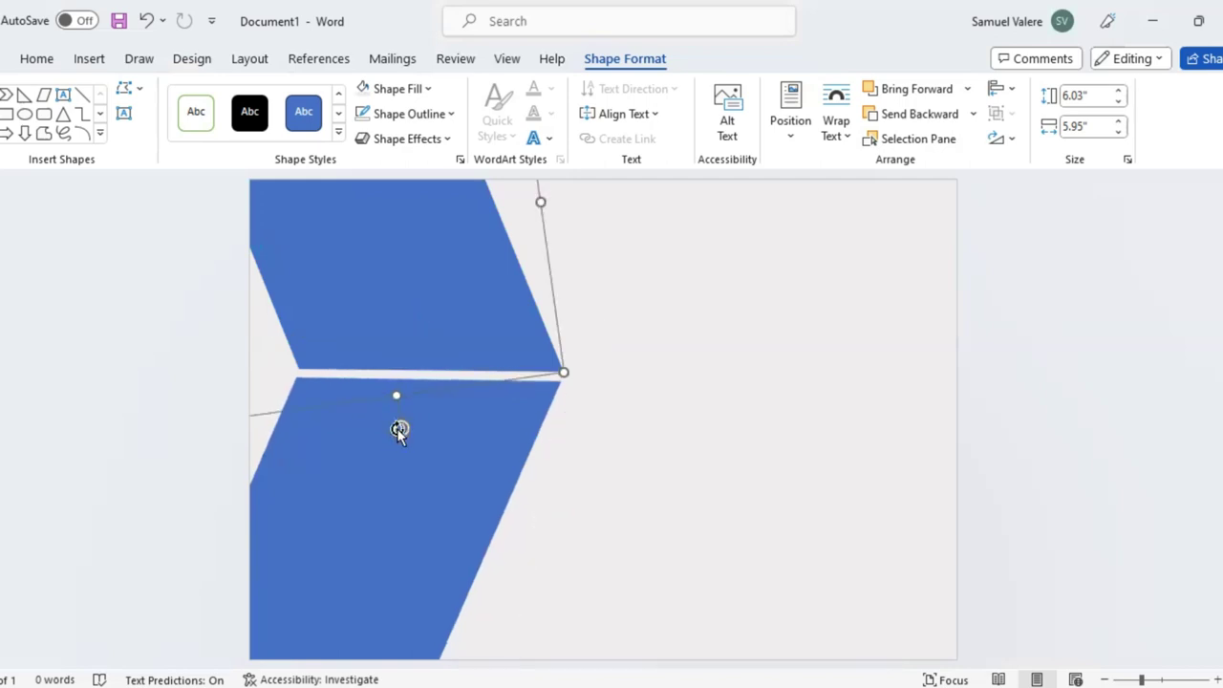
left_click_drag(400, 429, 396, 429)
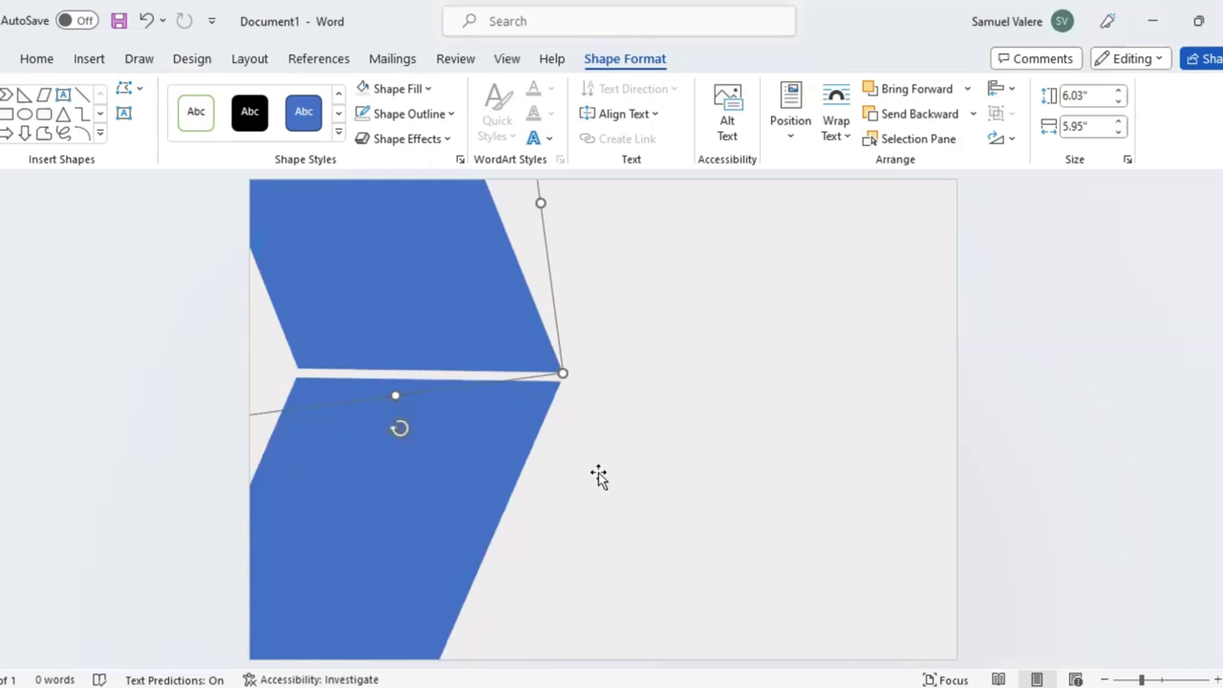
key("Tab")
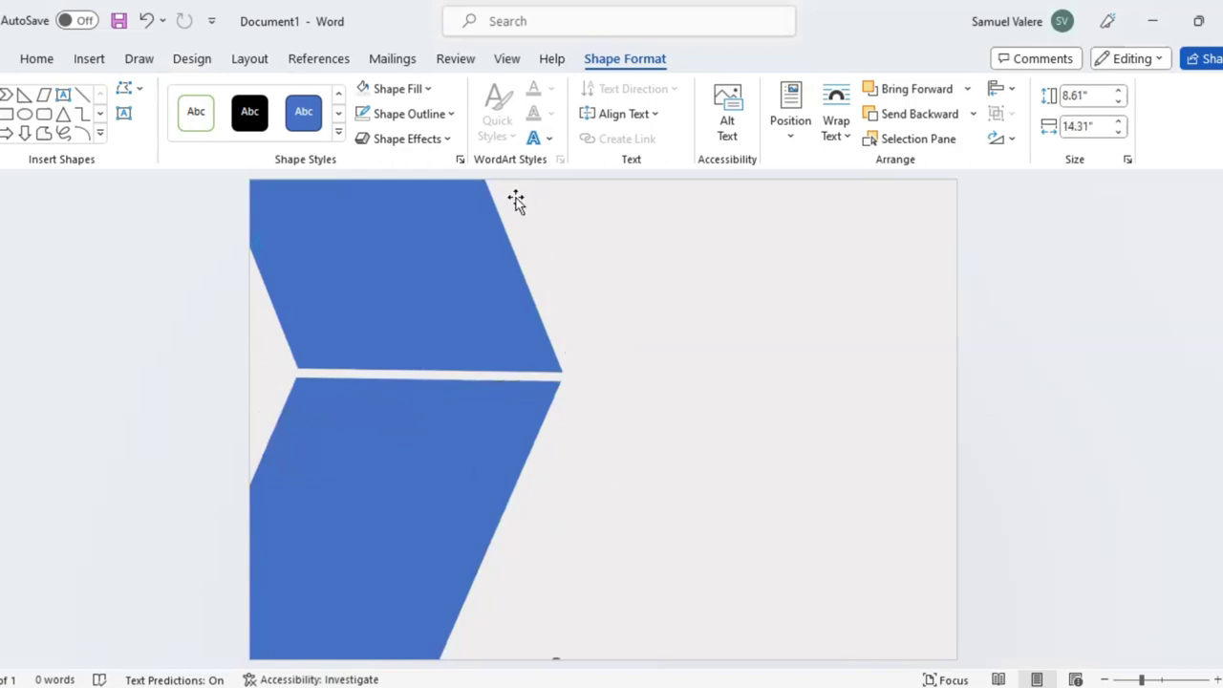
Fill the bottom chevron arm red and the upper arm yellow
key("Tab")
left_click(428, 88)
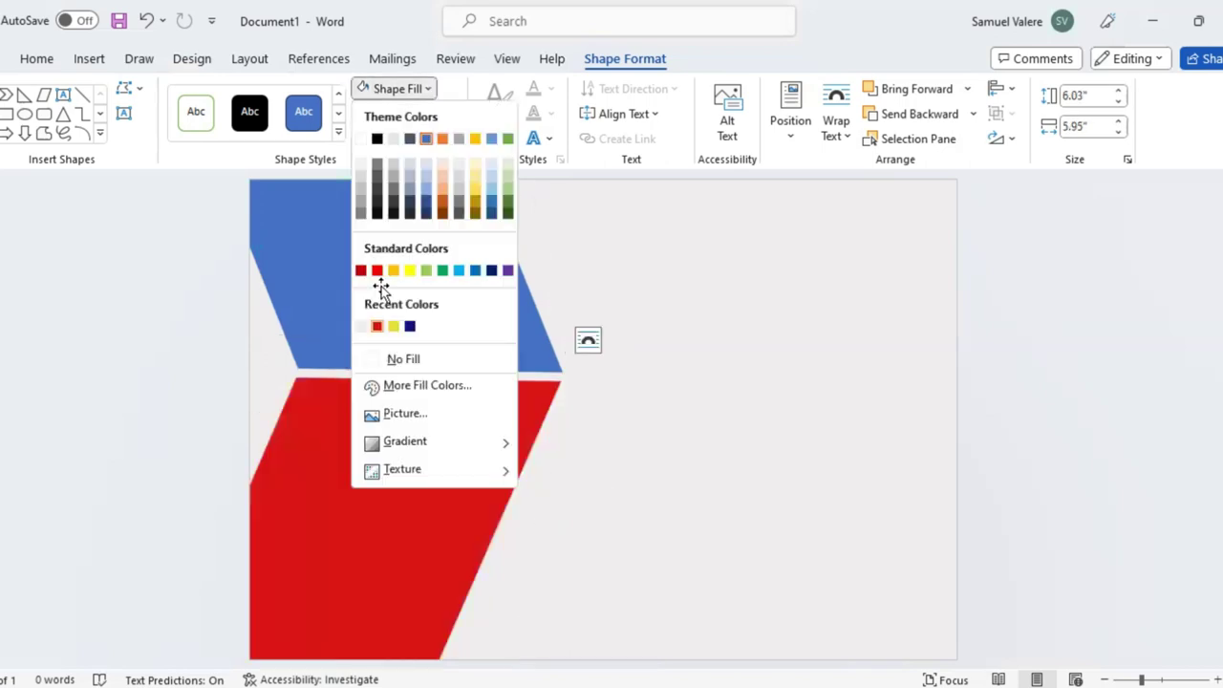
left_click(377, 270)
left_click(428, 88)
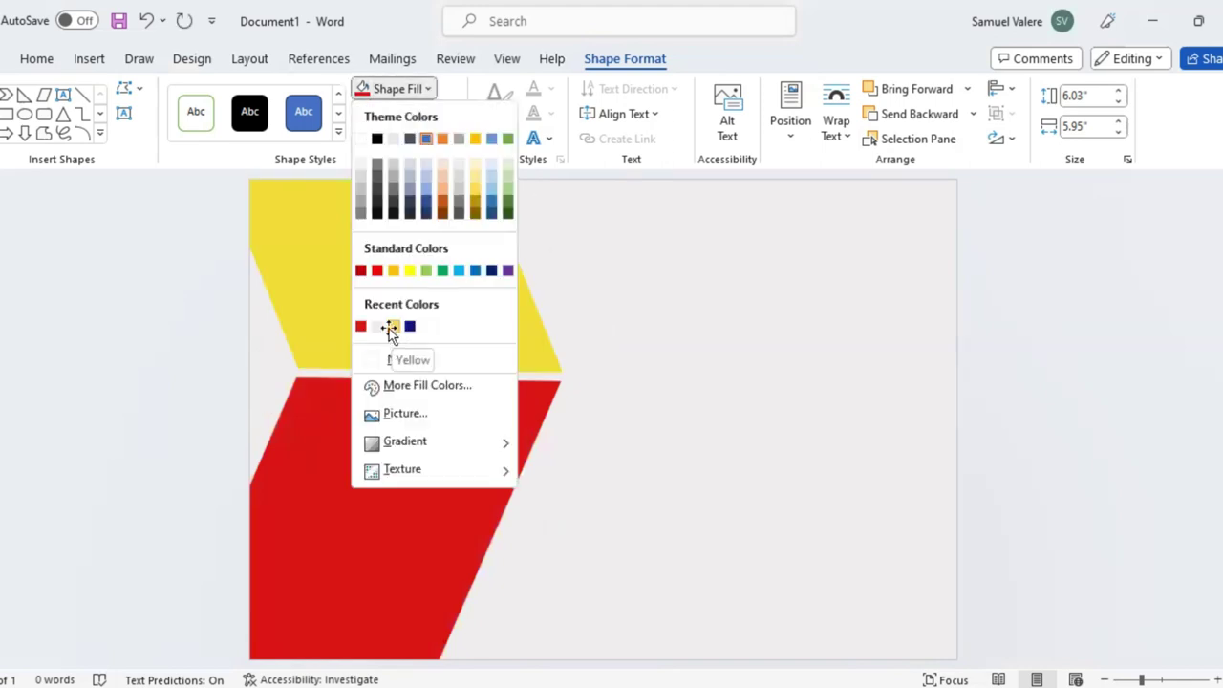
left_click(394, 327)
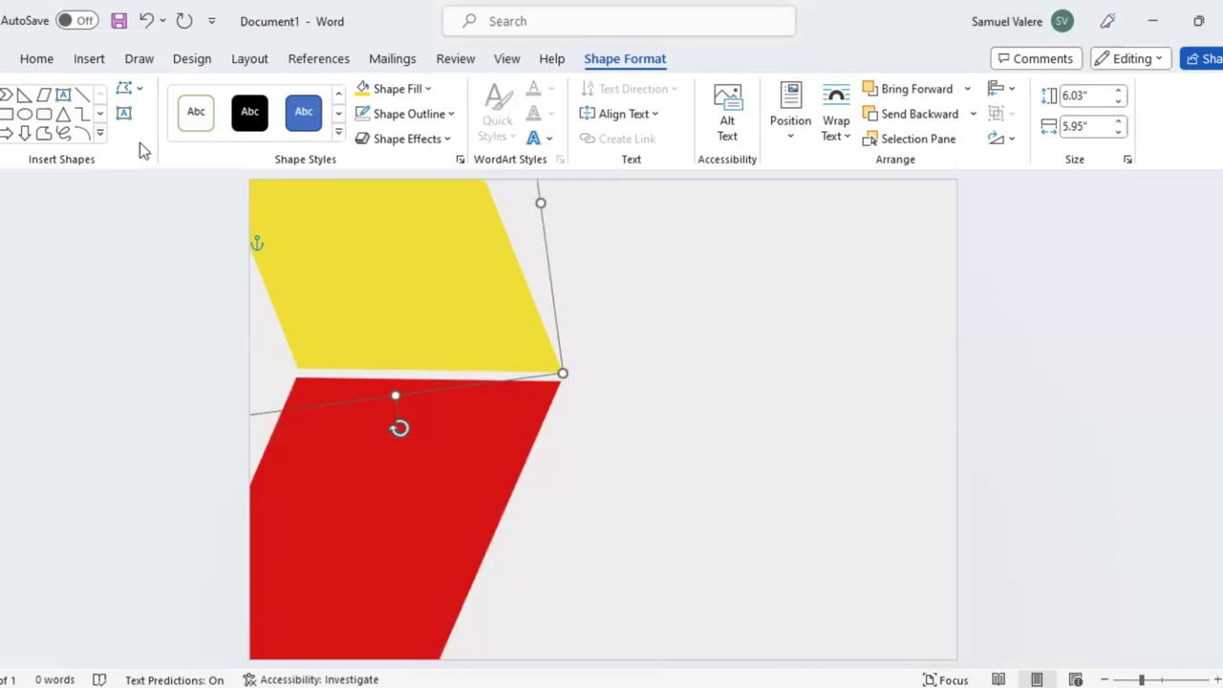
Add a red right triangle in the page's top-right corner
left_click(99, 134)
left_click(24, 122)
left_click_drag(708, 255, 823, 364)
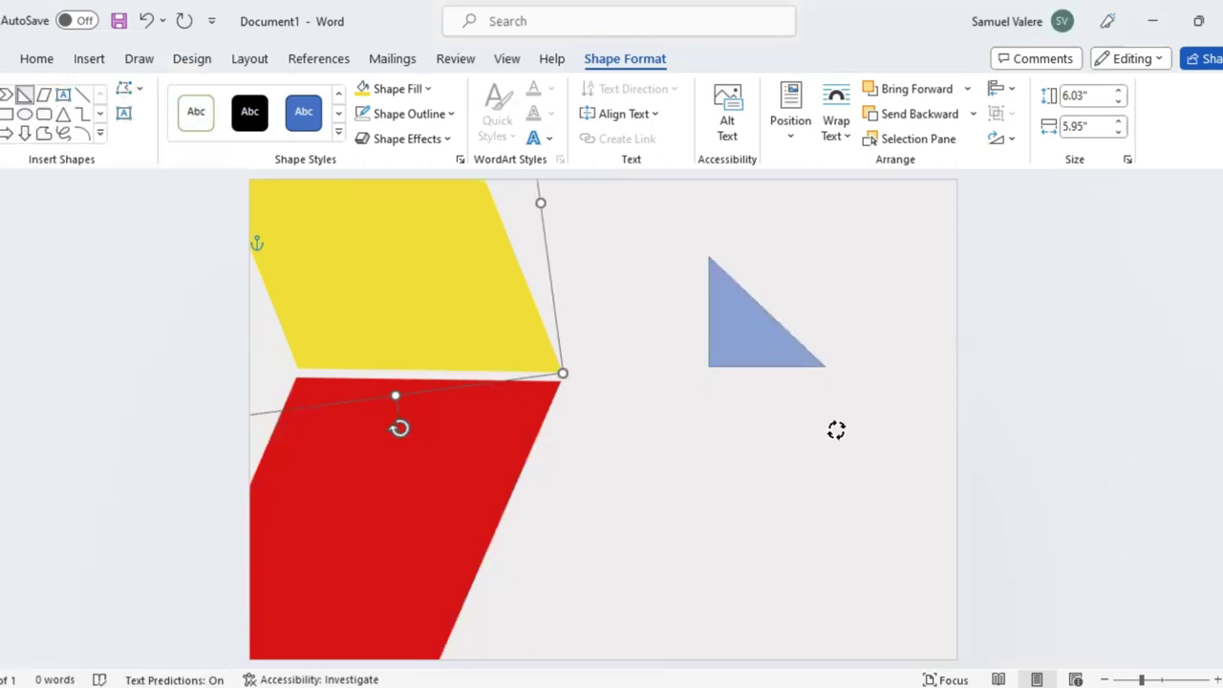
left_click_drag(768, 398, 766, 398)
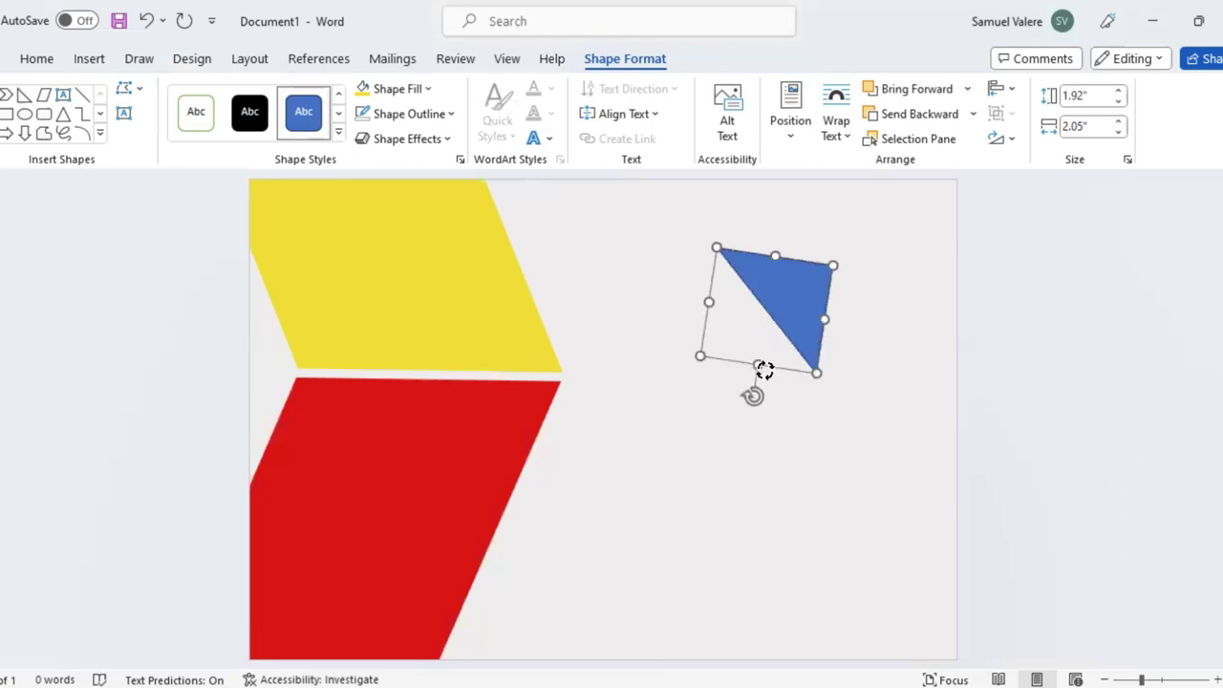
left_click_drag(800, 288, 935, 213)
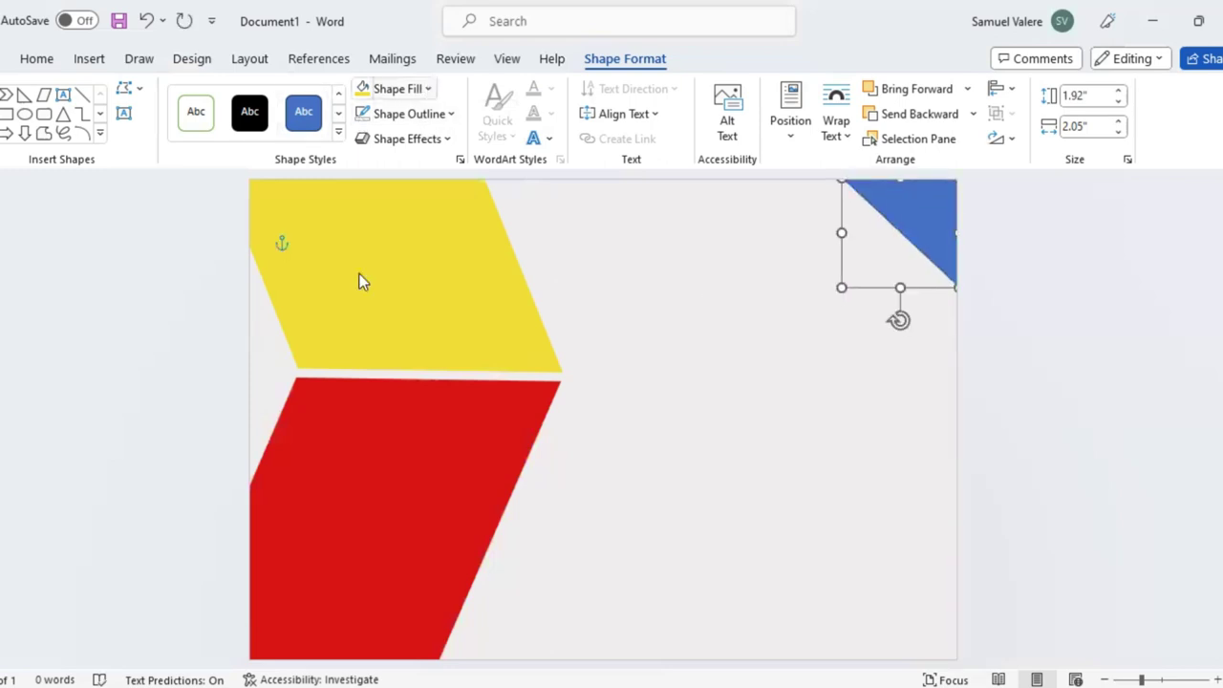
left_click(393, 88)
left_click(377, 328)
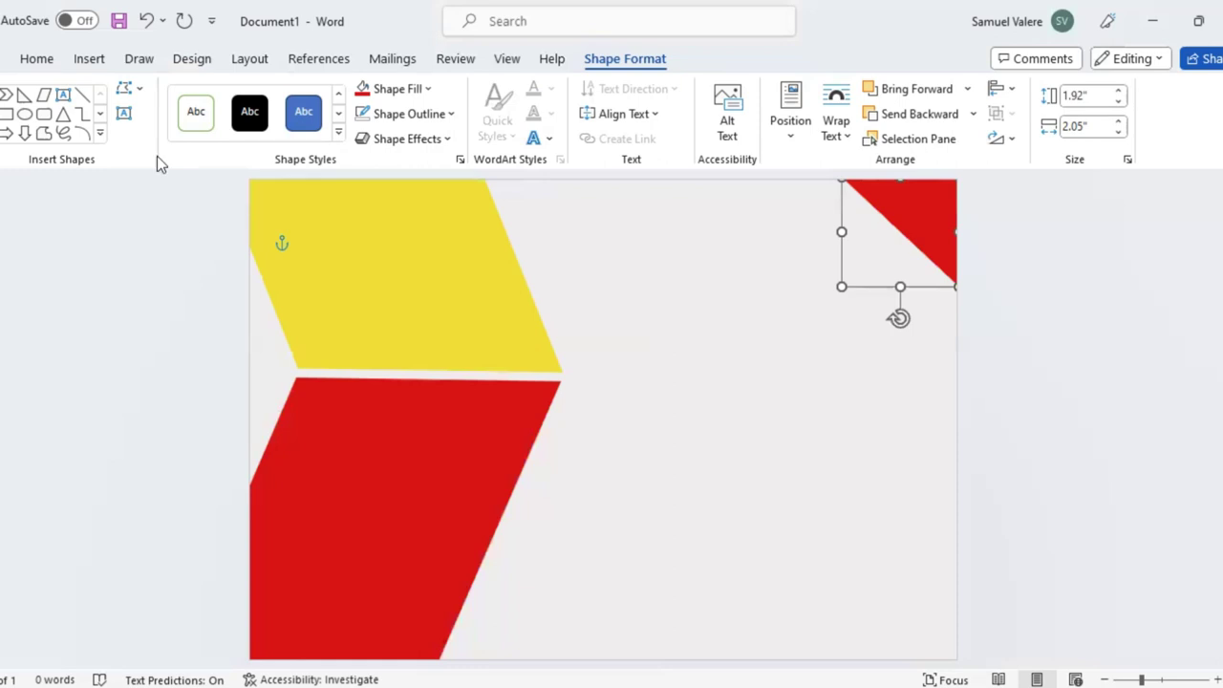
Draw a text box near the top right and type 'Certificate Of'
left_click(124, 115)
left_click_drag(603, 276, 777, 310)
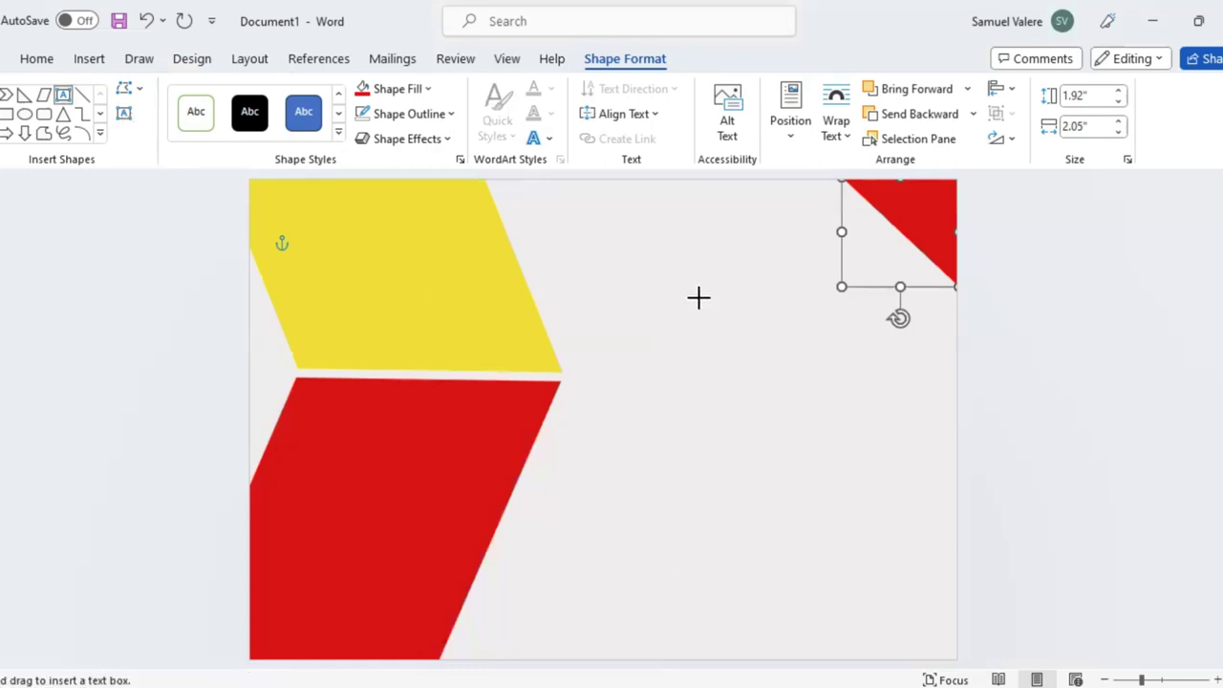
left_click_drag(880, 318, 880, 316)
type("Cert")
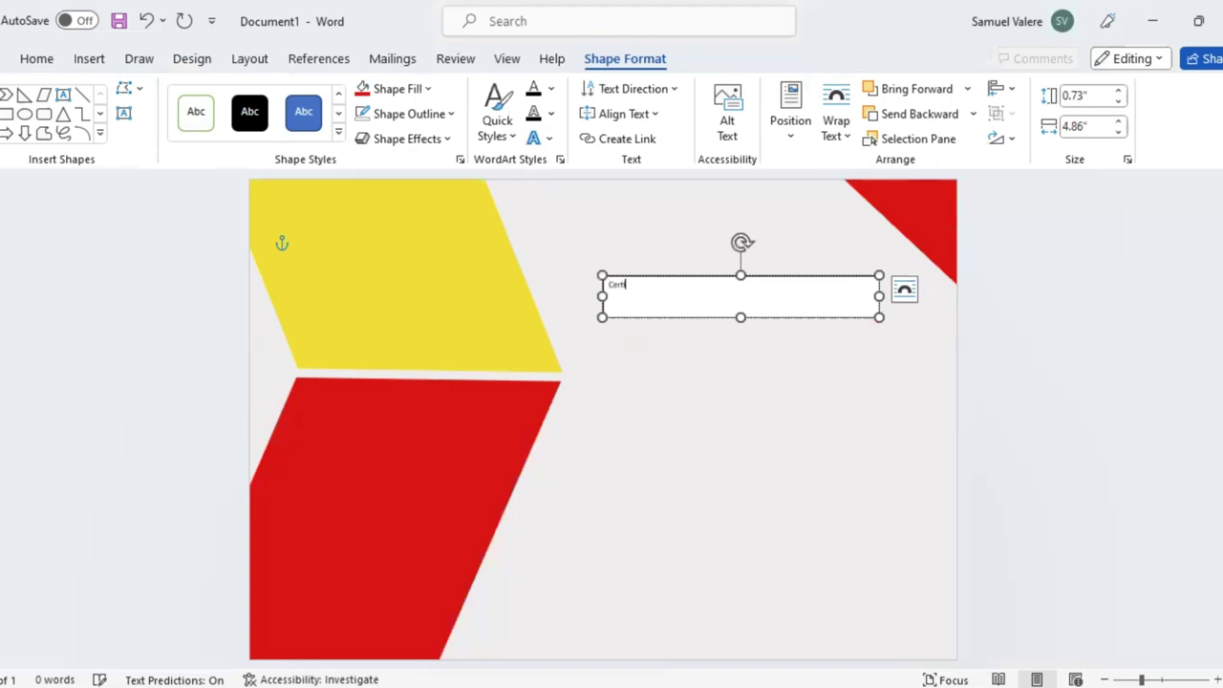
type("ificate")
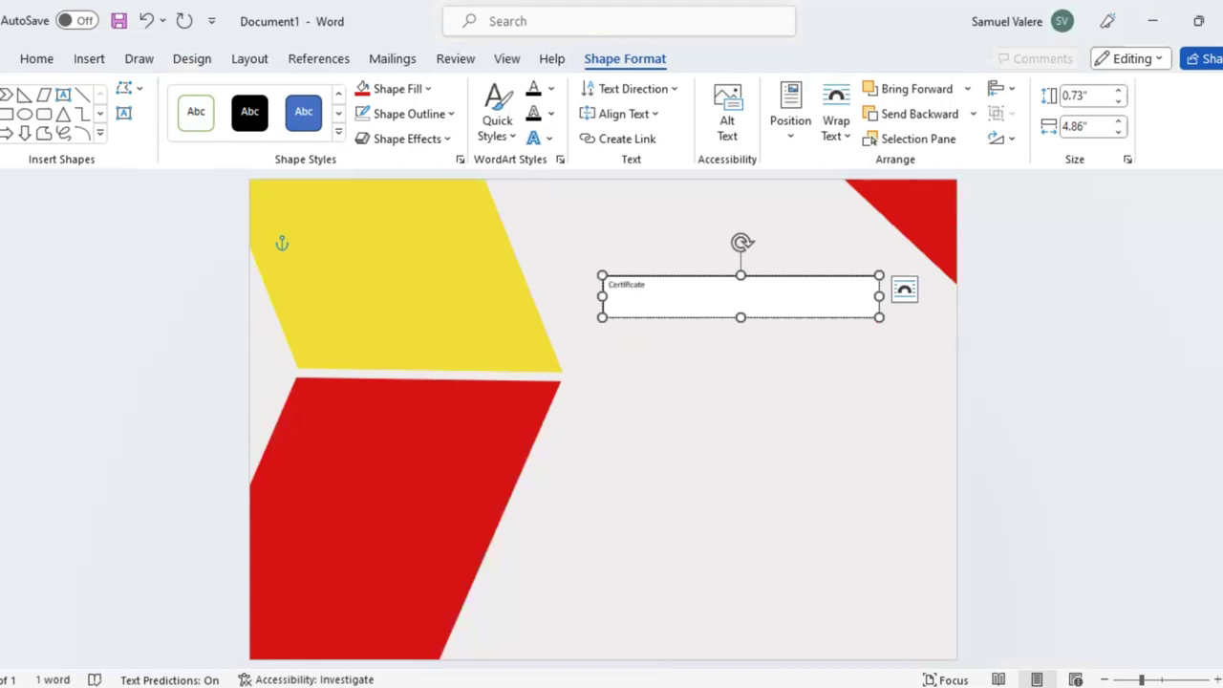
type(" Of")
type(" o")
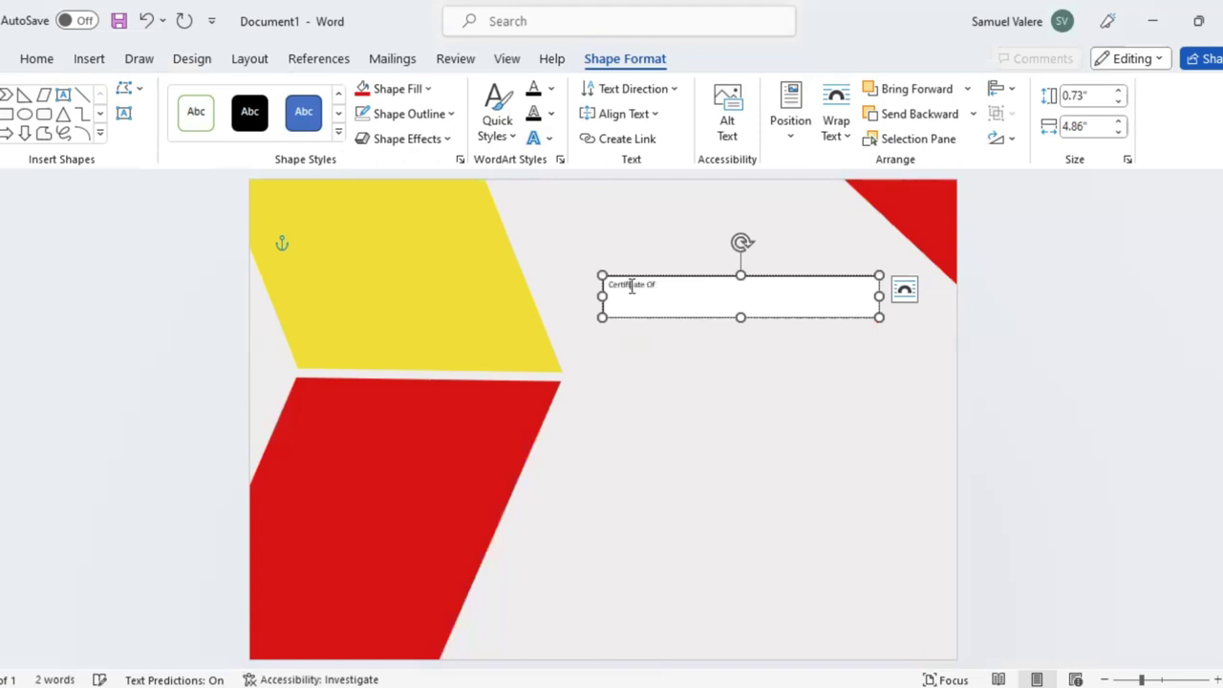
Enlarge 'Certificate Of' to 48 pt, centre it, and move the box higher
key("ctrl+a")
left_click(795, 225)
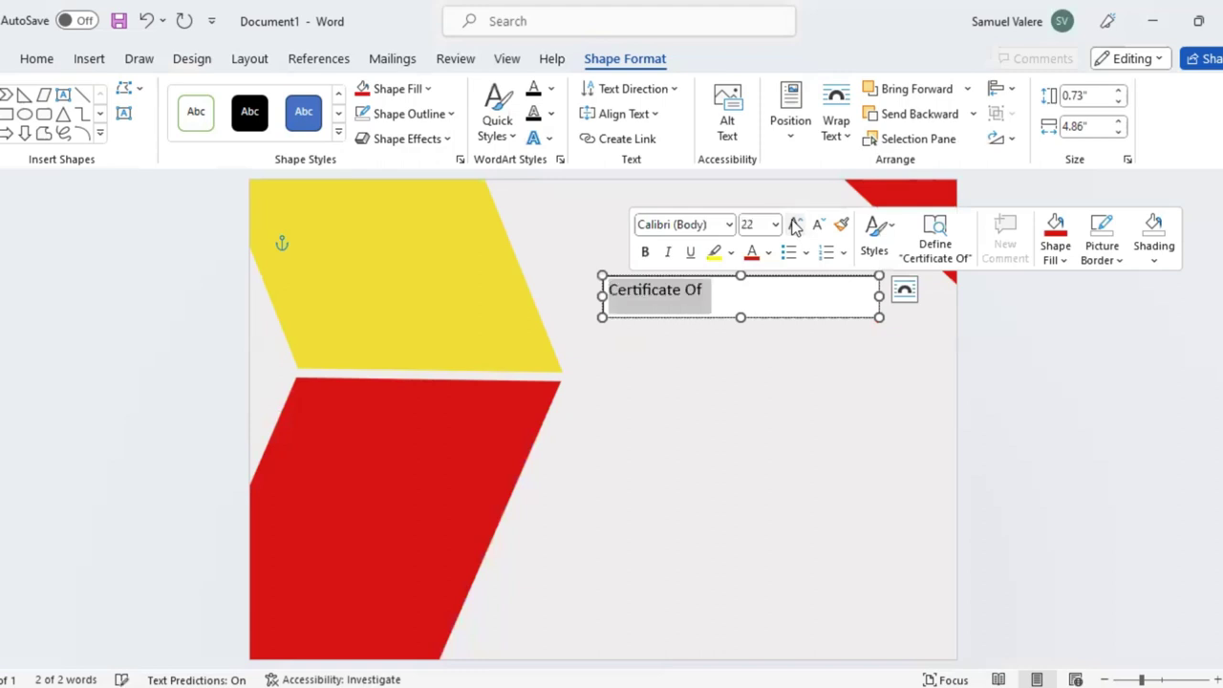
left_click(795, 225)
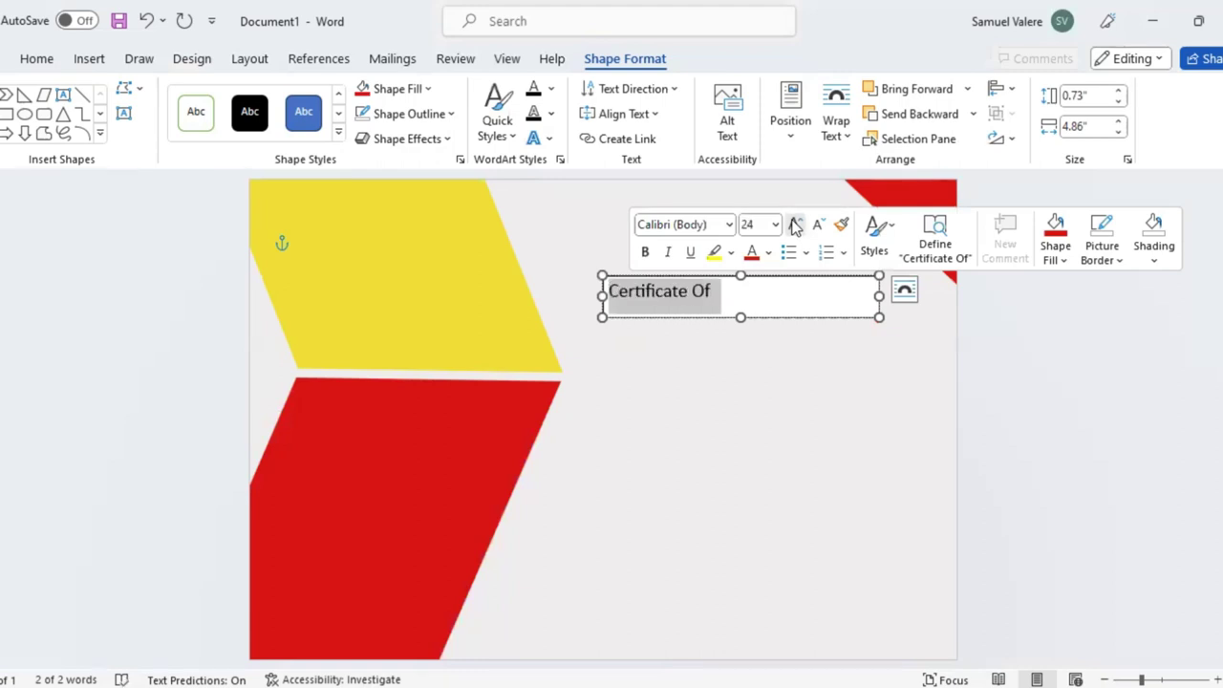
left_click(795, 225)
left_click(793, 229)
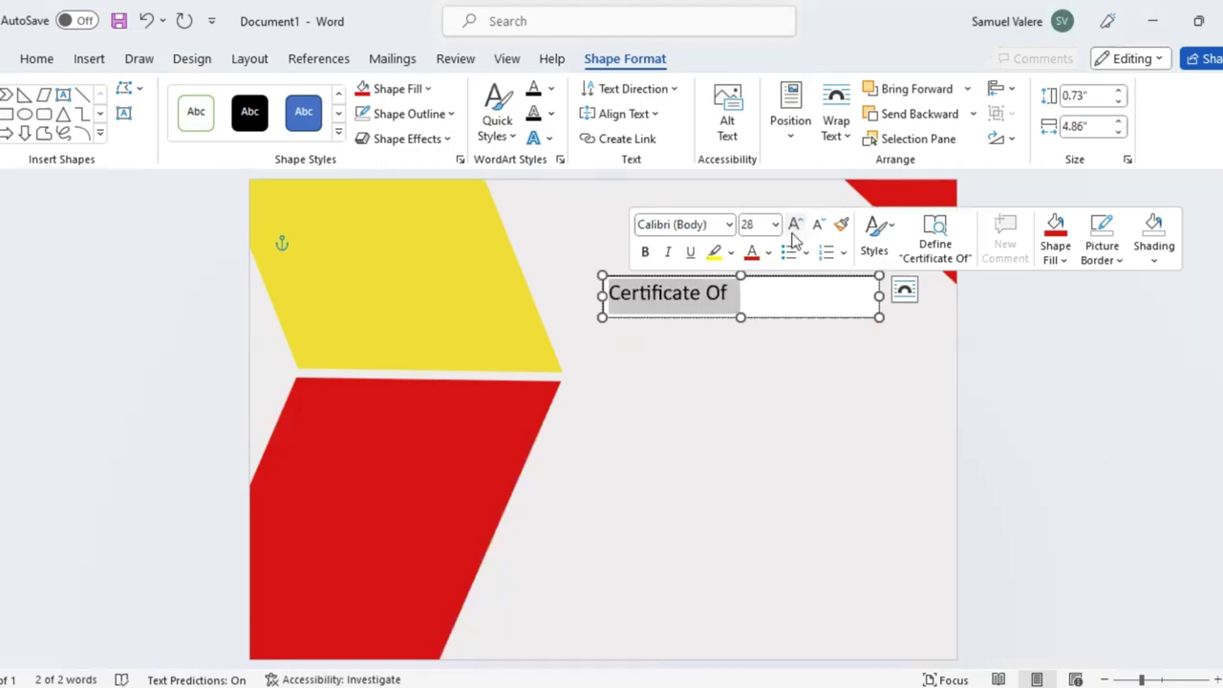
left_click(795, 225)
left_click(795, 225)
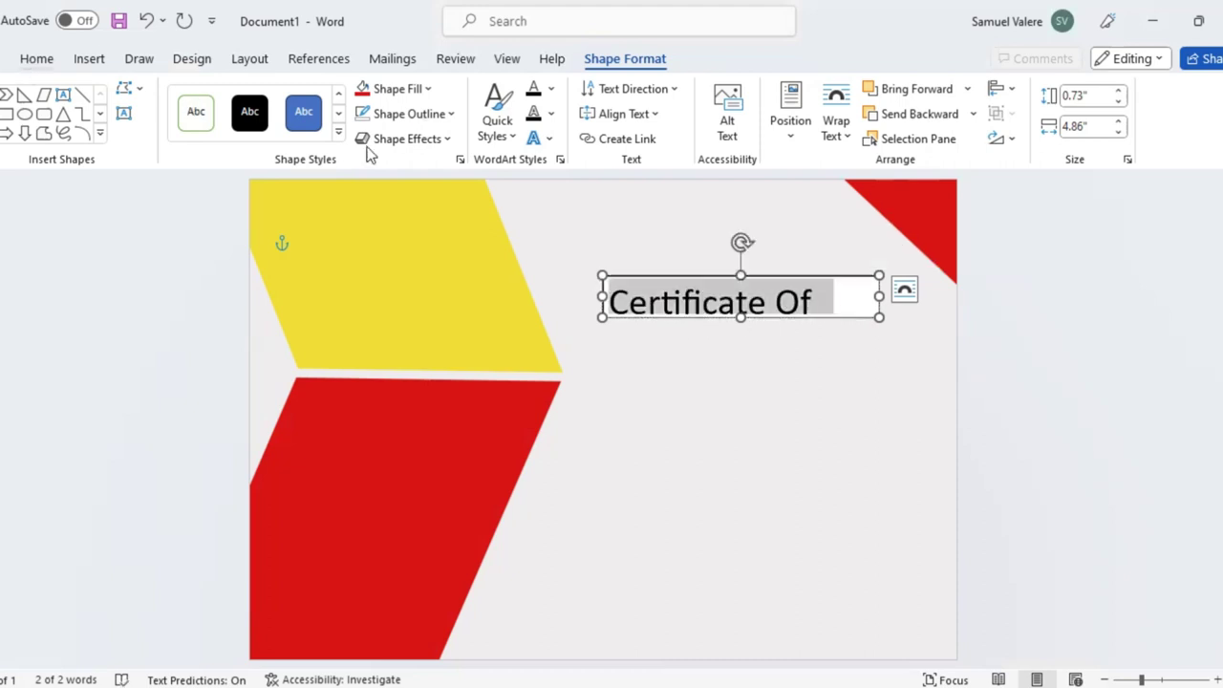
left_click(390, 126)
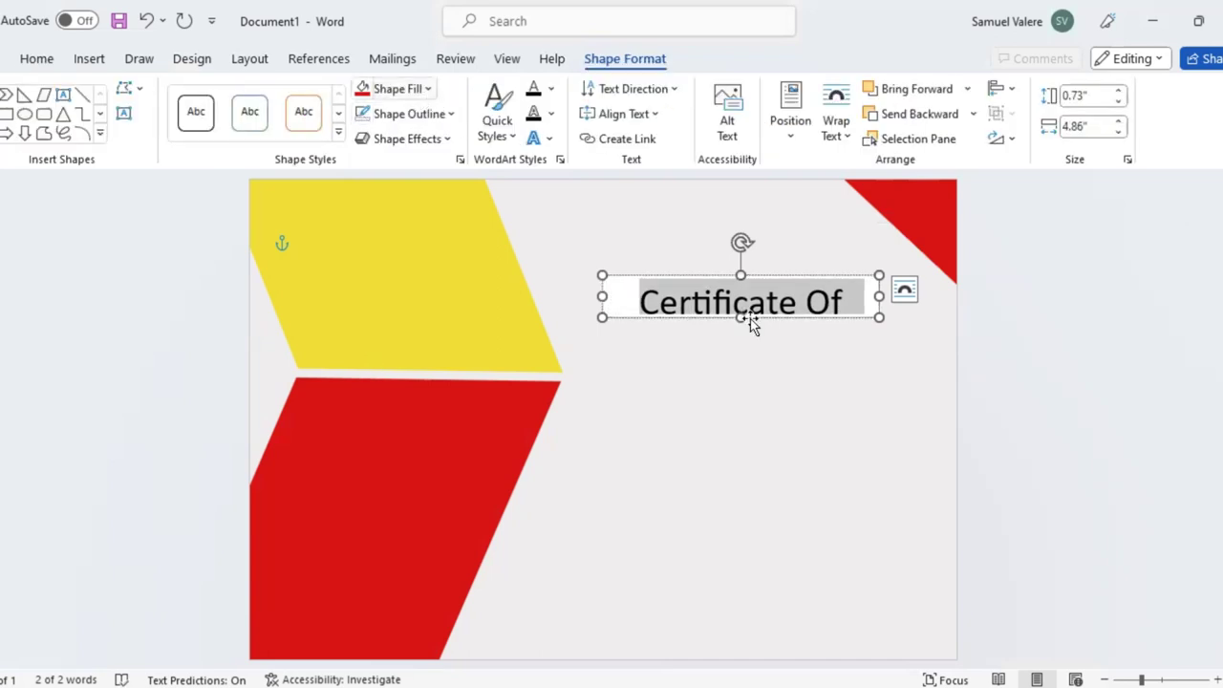
mouse_move(750, 321)
left_mouse_down()
mouse_move(723, 270)
mouse_move(750, 260)
left_mouse_up()
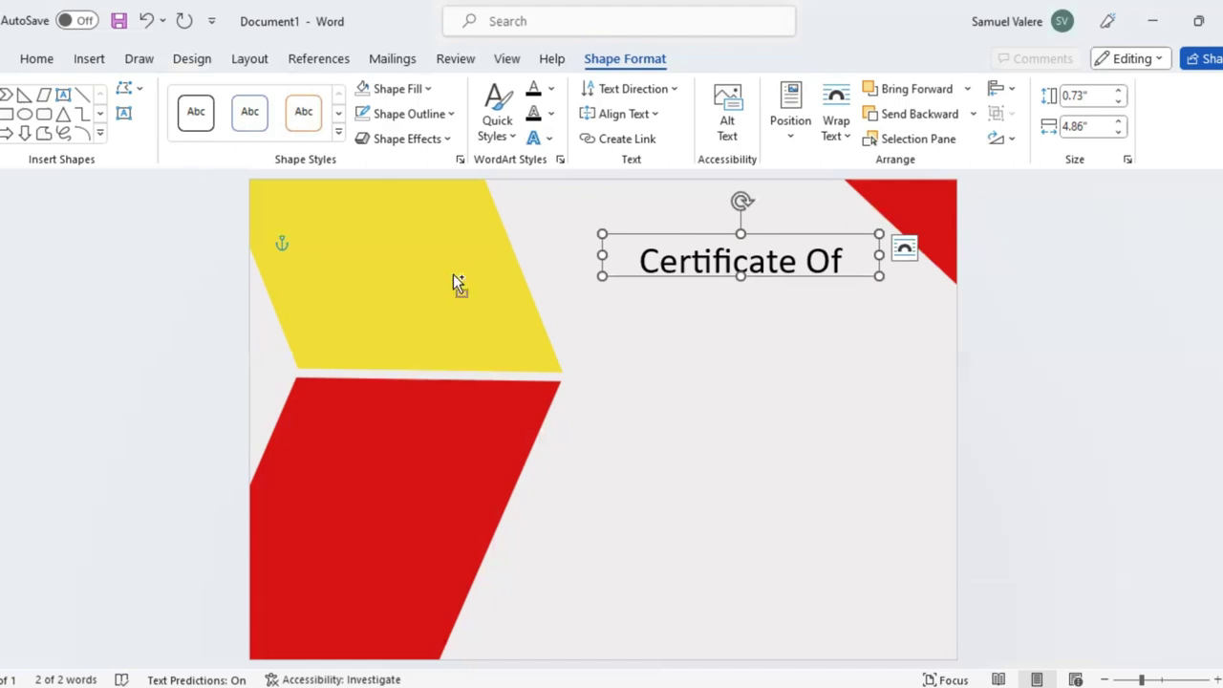
Duplicate the title box below it, replace the text with 'Appreciation', and enlarge the box
key("ctrl+c")
key("ctrl+v")
left_click_drag(706, 282, 698, 303)
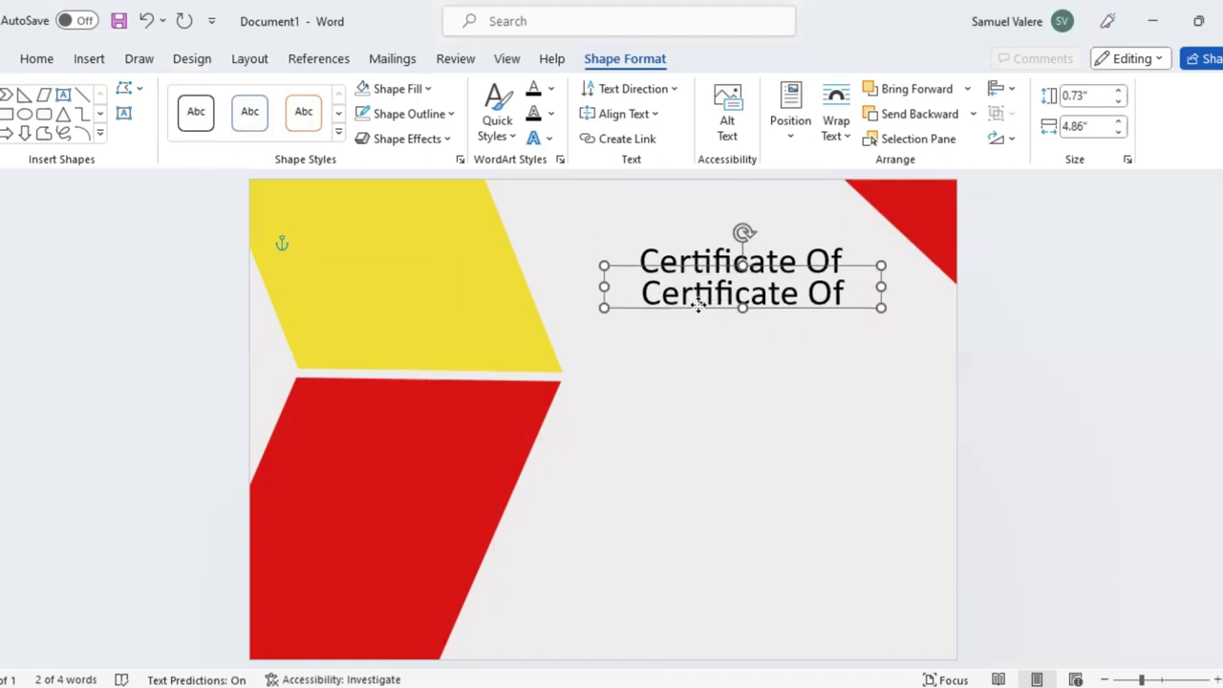
triple_click(703, 293)
type("A")
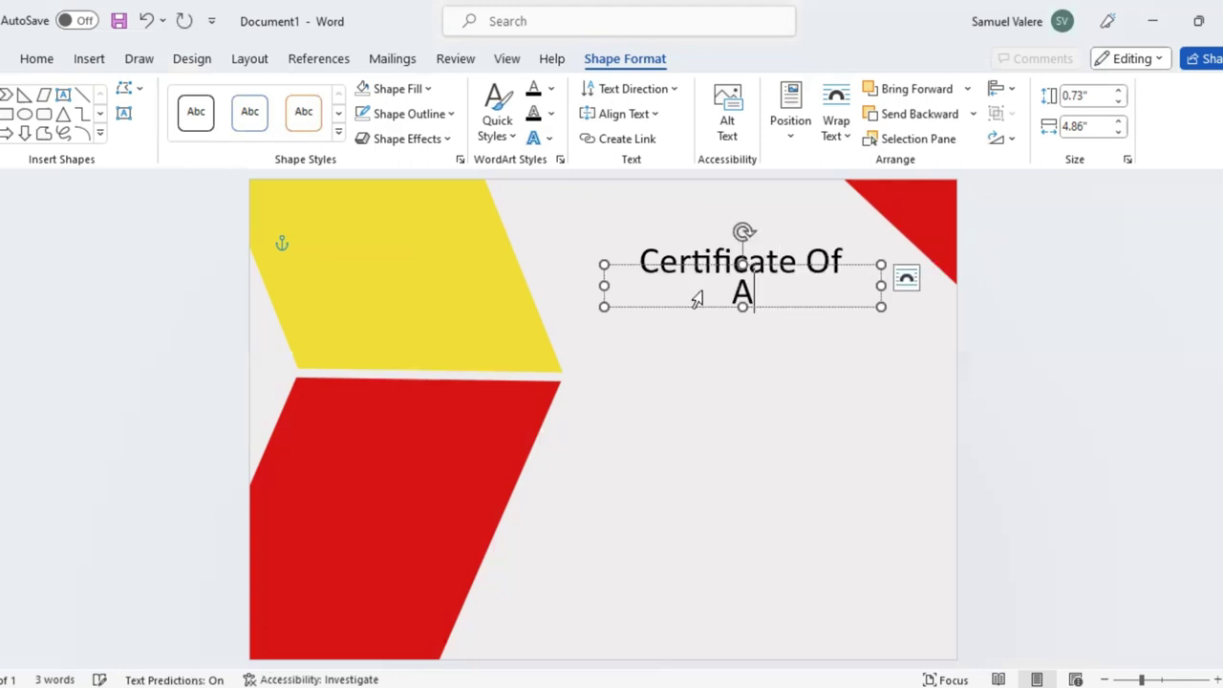
type("ppreciation")
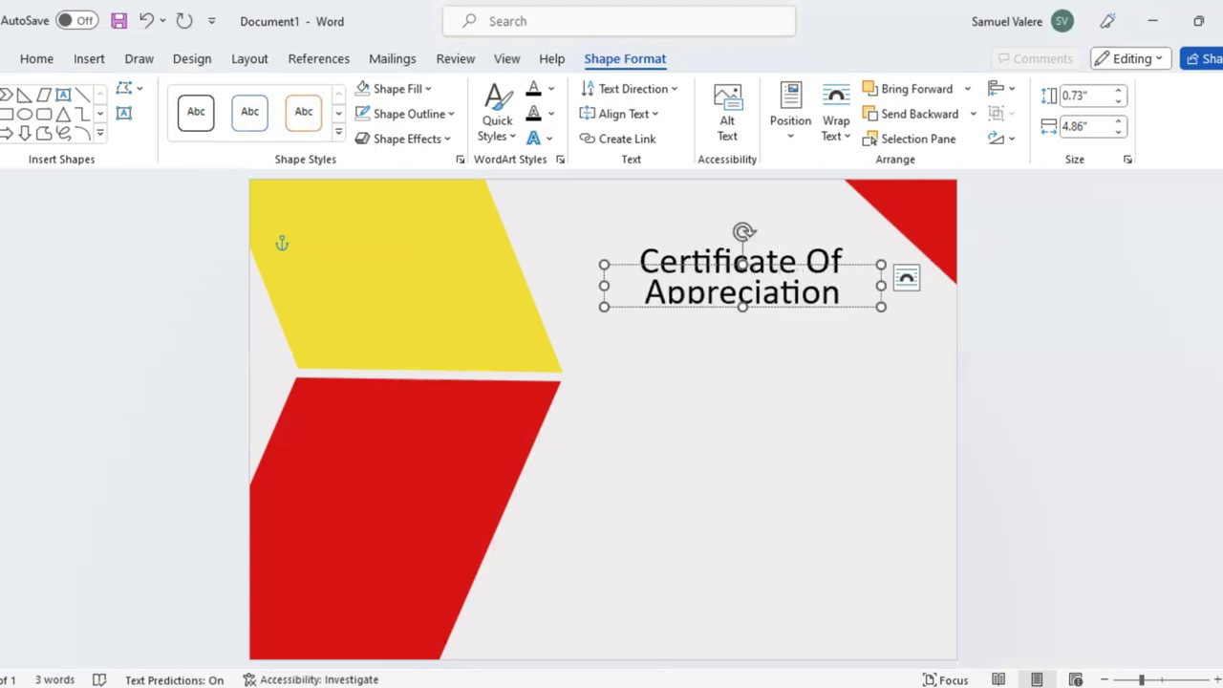
double_click(743, 292)
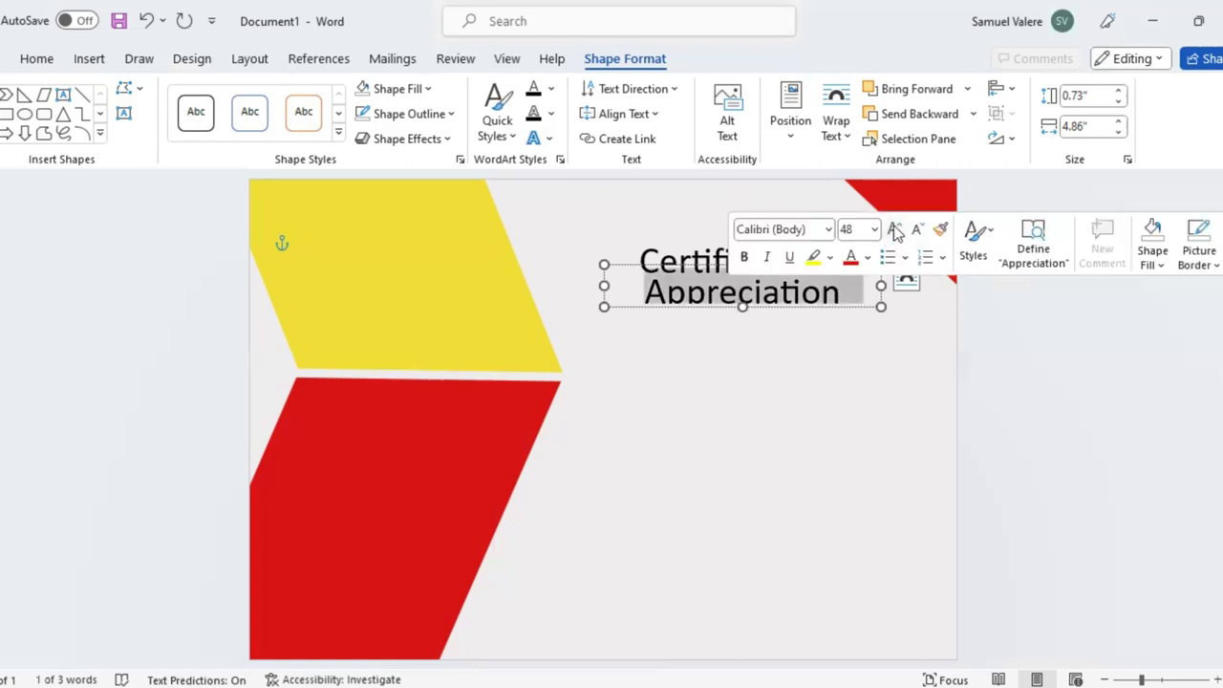
left_click(895, 231)
left_click_drag(881, 285, 939, 285)
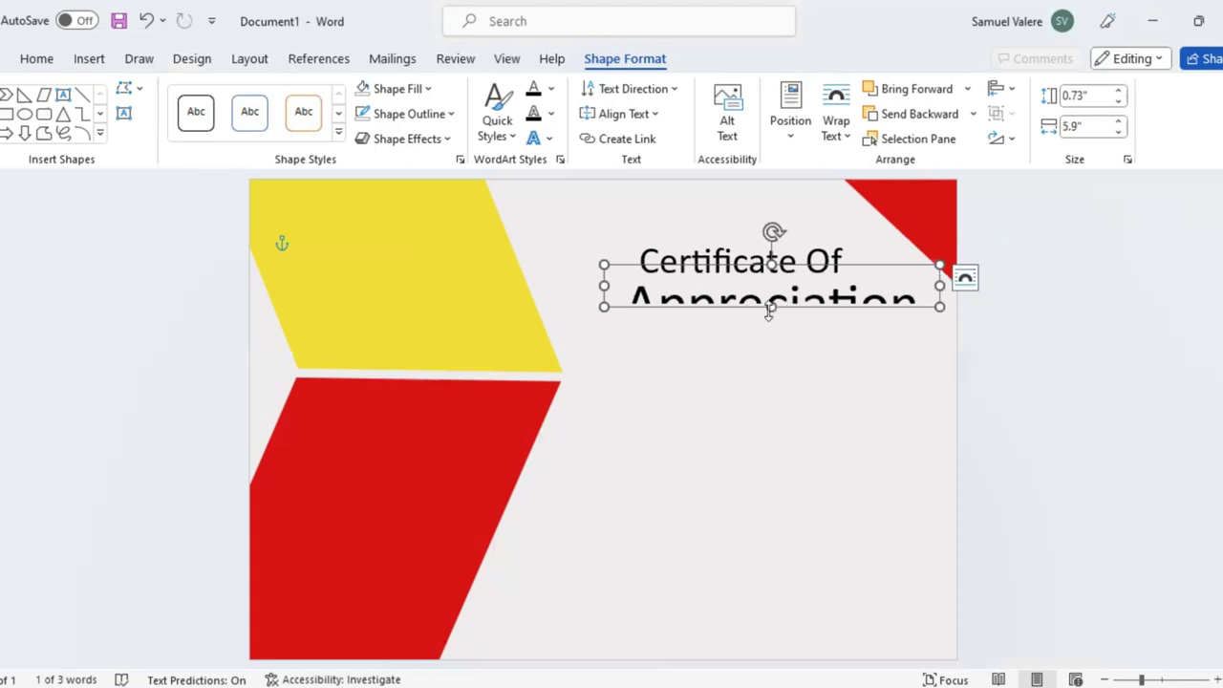
left_click_drag(769, 306, 769, 350)
Set 'Appreciation' in Georgia and widen the box so it fits
key("ctrl+a")
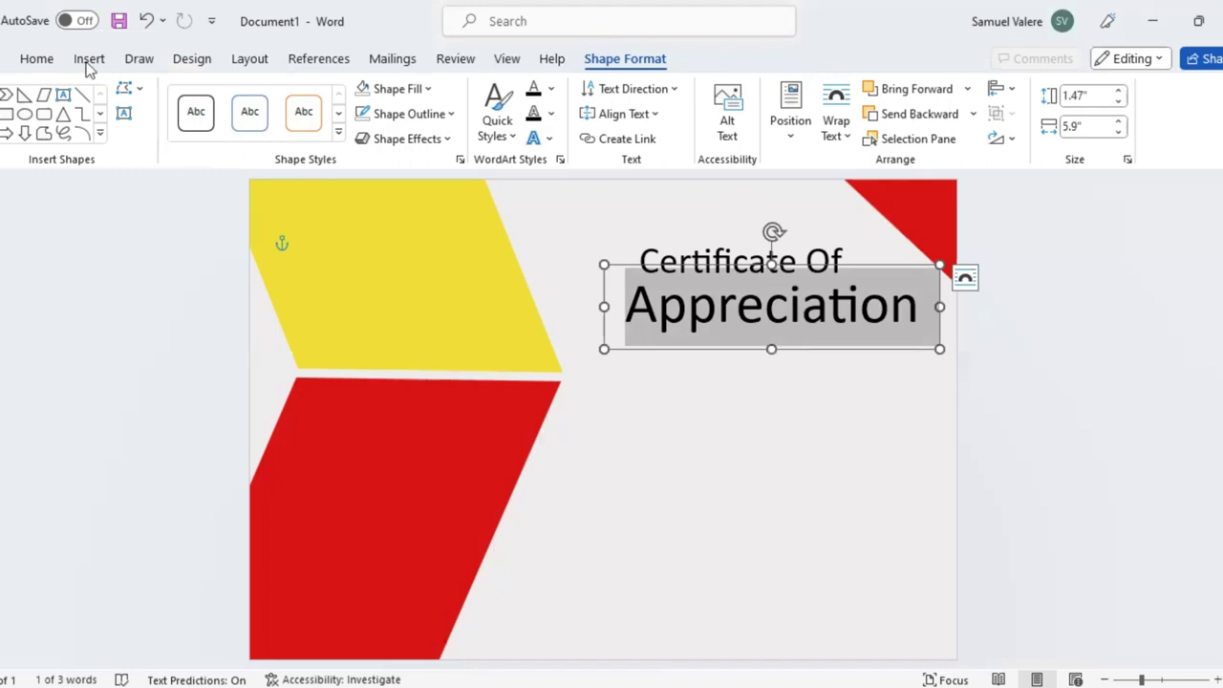
left_click(36, 59)
left_click(146, 97)
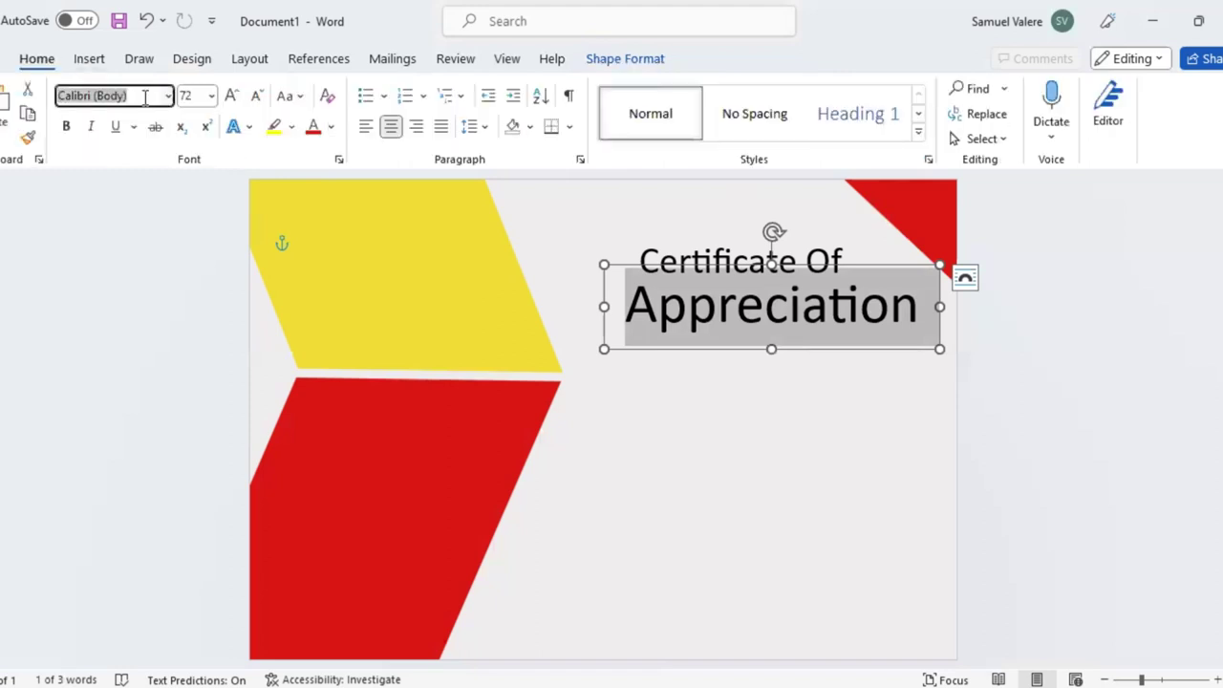
type("Georgia")
key("Return")
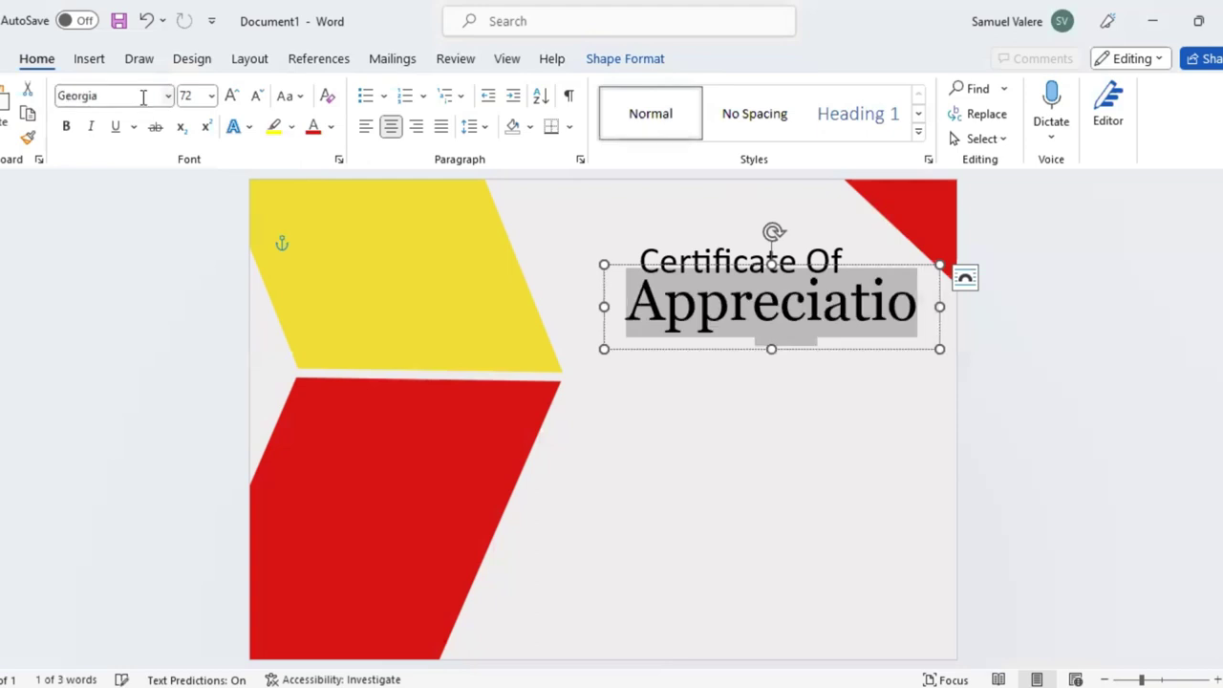
left_click_drag(605, 306, 580, 306)
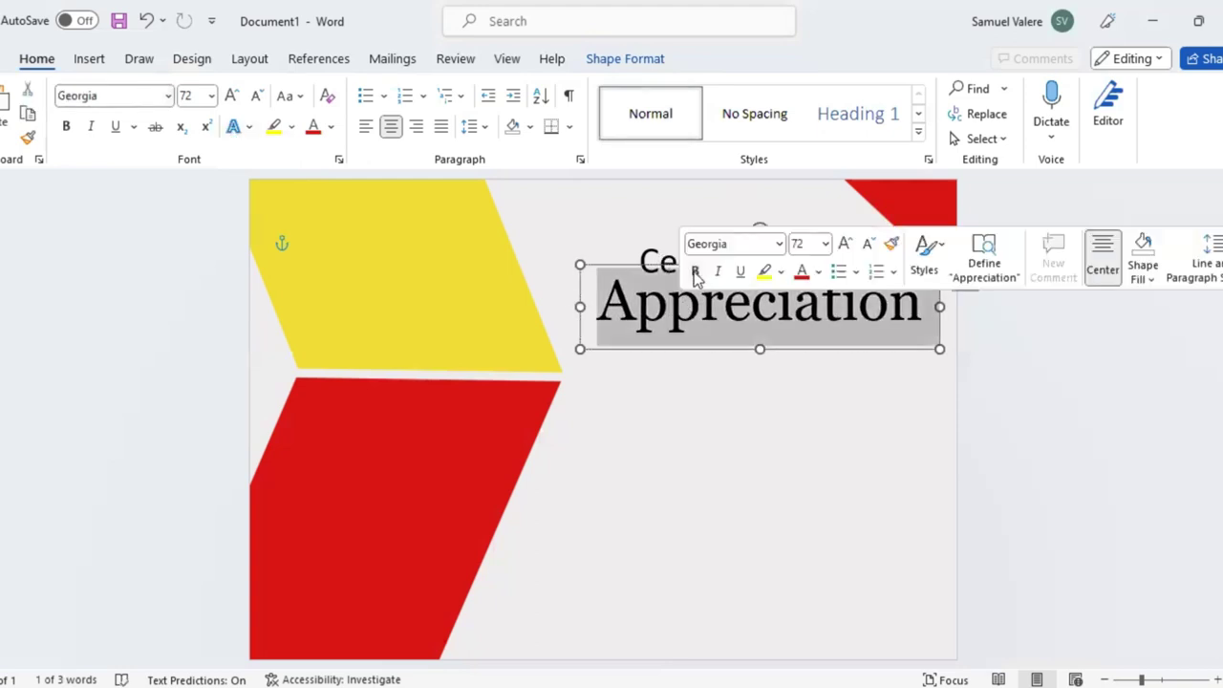
Make 'Appreciation' bold at 55 pt
double_click(687, 304)
key("ctrl+b")
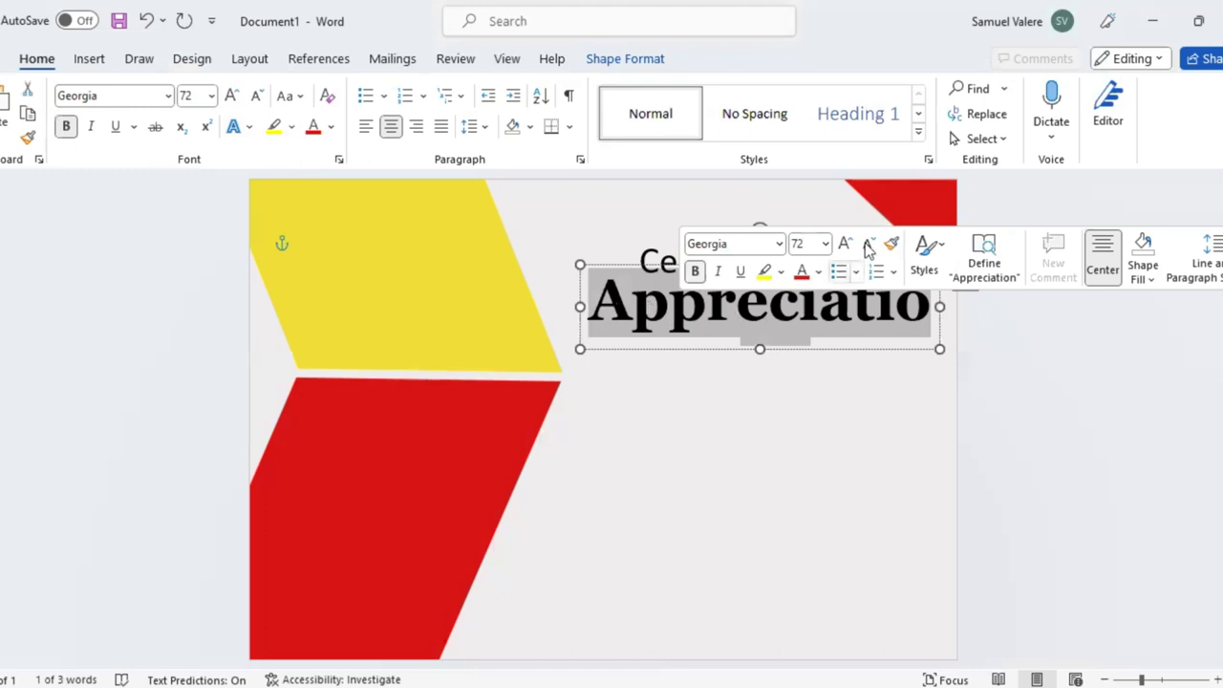
left_click(868, 244)
left_click(808, 243)
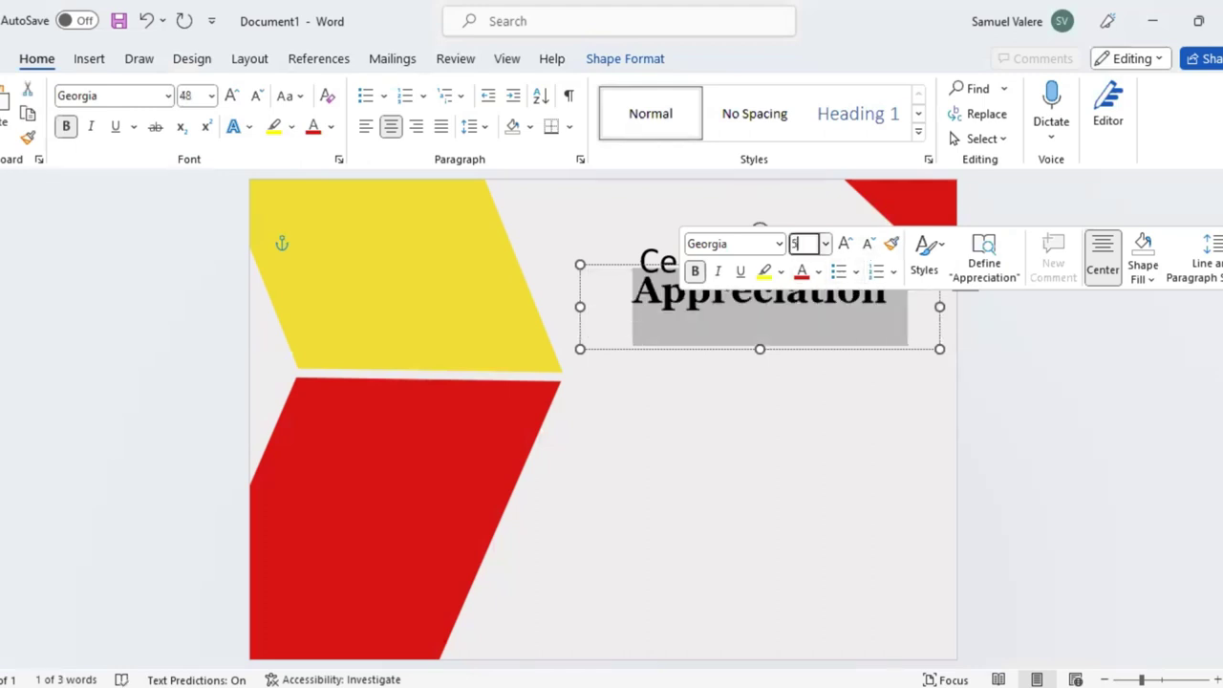
type("55")
key("Return")
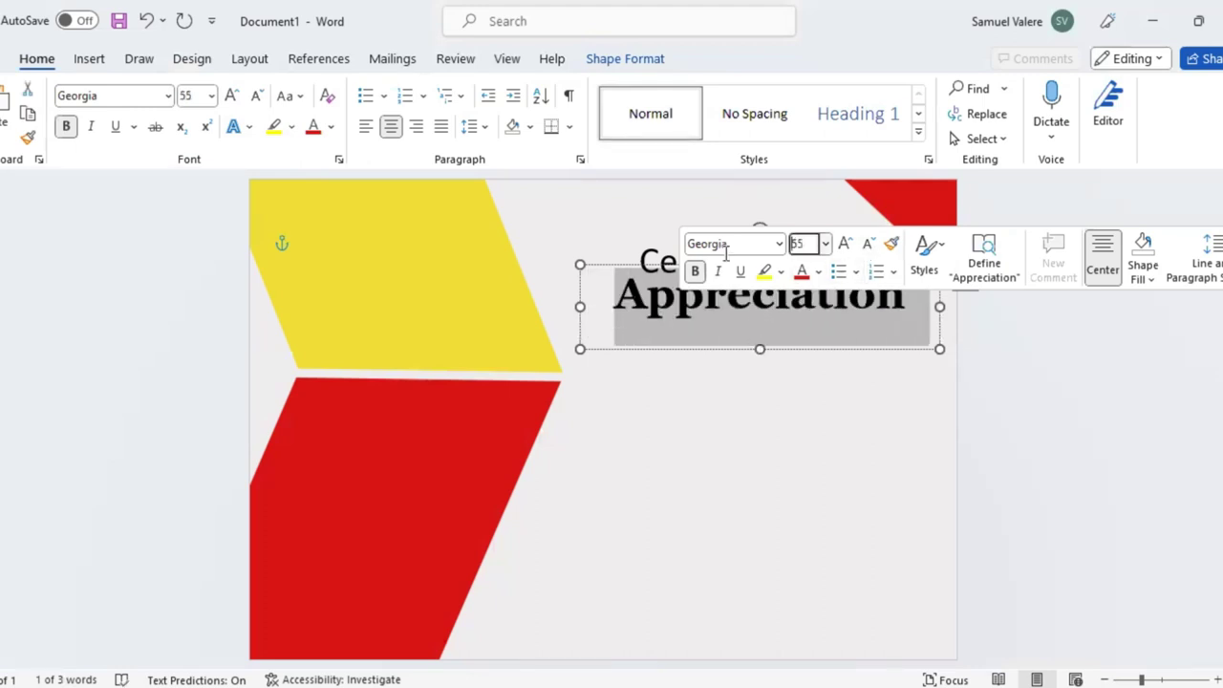
key("Escape")
double_click(727, 253)
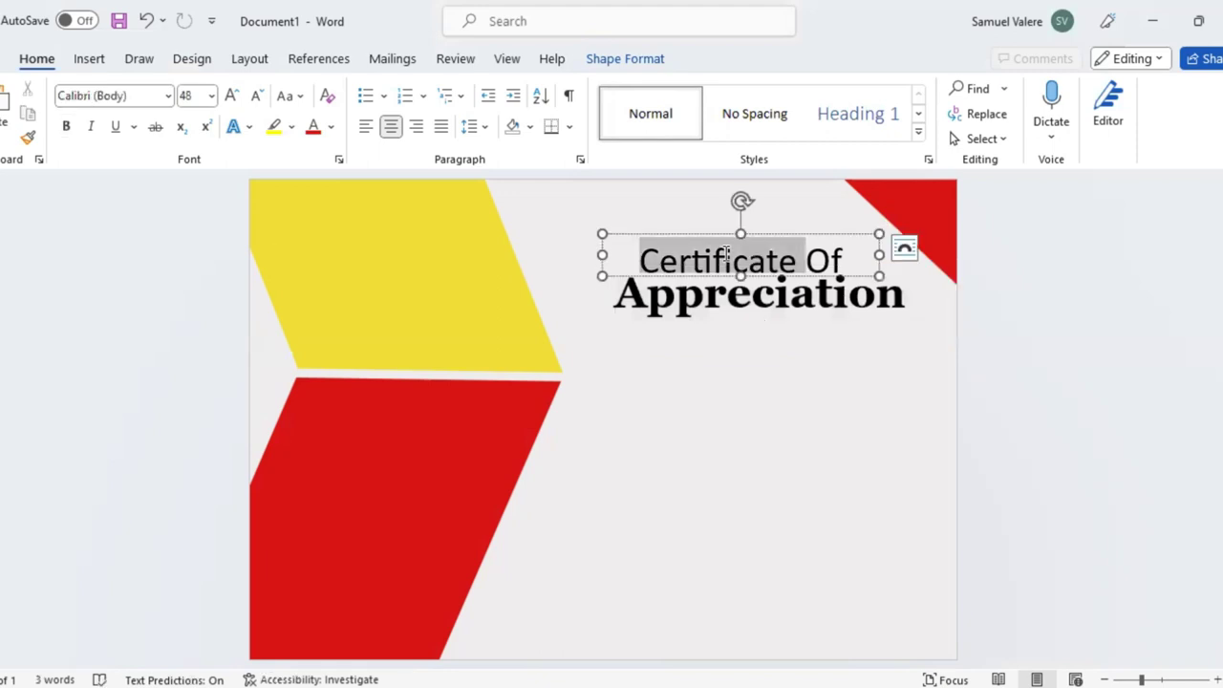
Change 'Certificate Of' to Georgia and nudge its box into position
left_click_drag(758, 196, 757, 196)
left_click(758, 196)
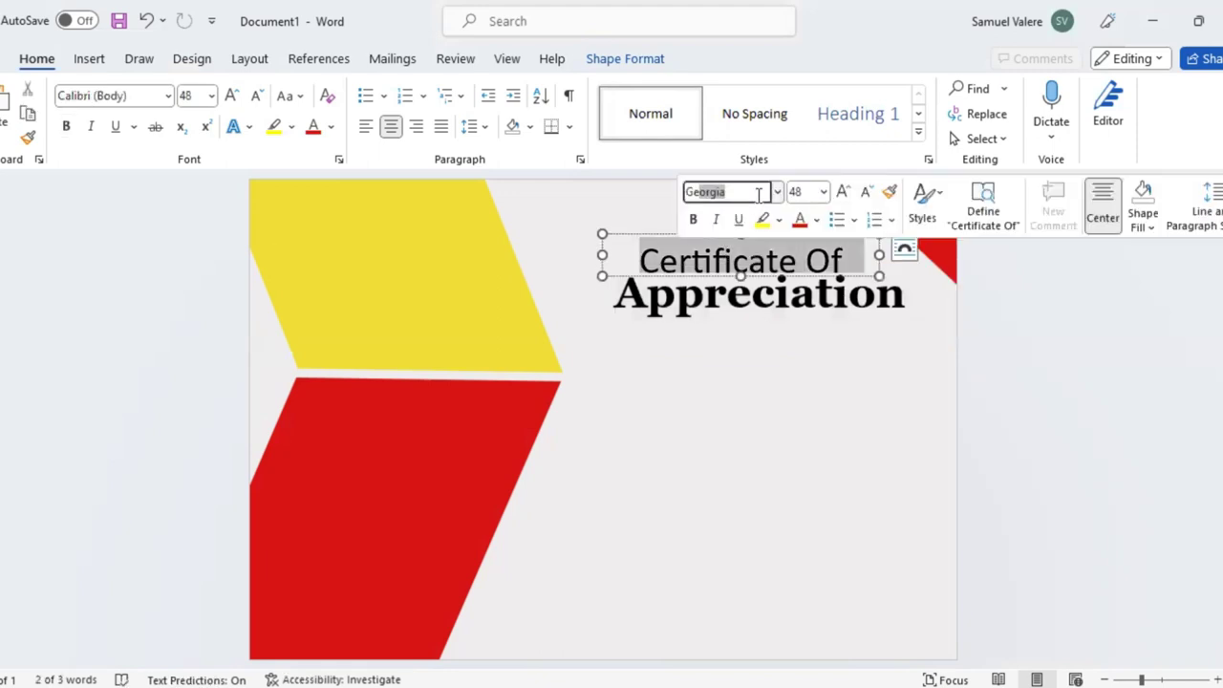
type("Georgia")
key("Return")
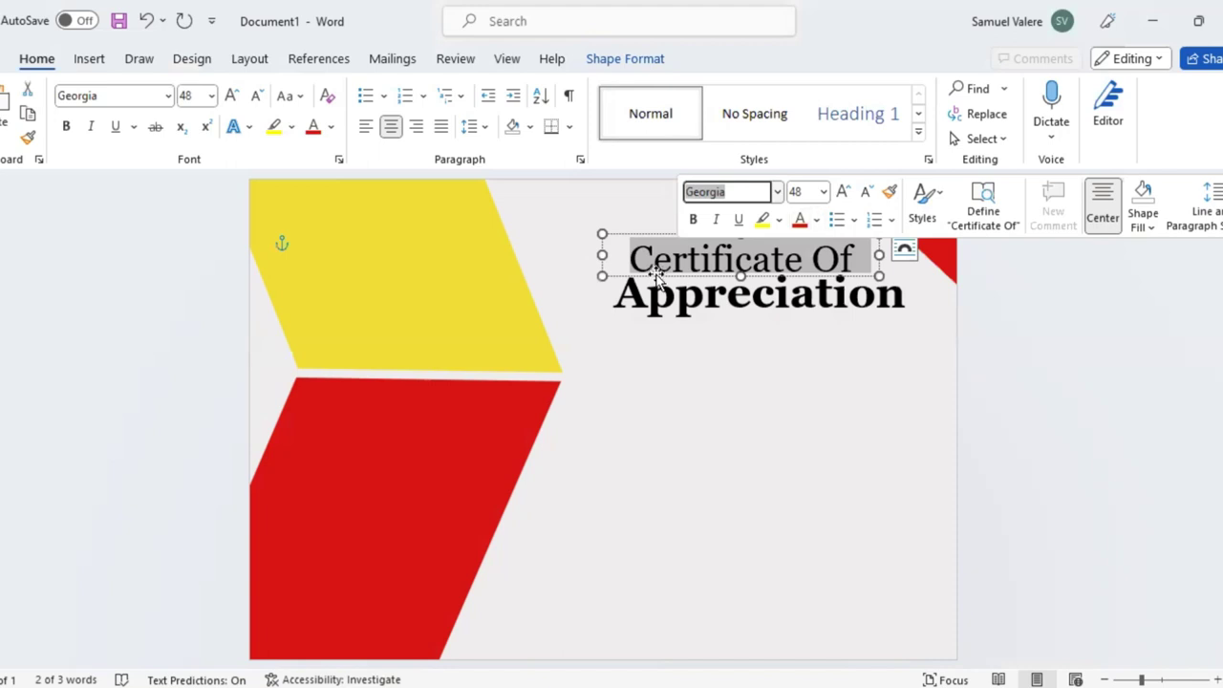
mouse_move(660, 275)
left_mouse_down()
mouse_move(845, 327)
mouse_move(798, 322)
left_mouse_up()
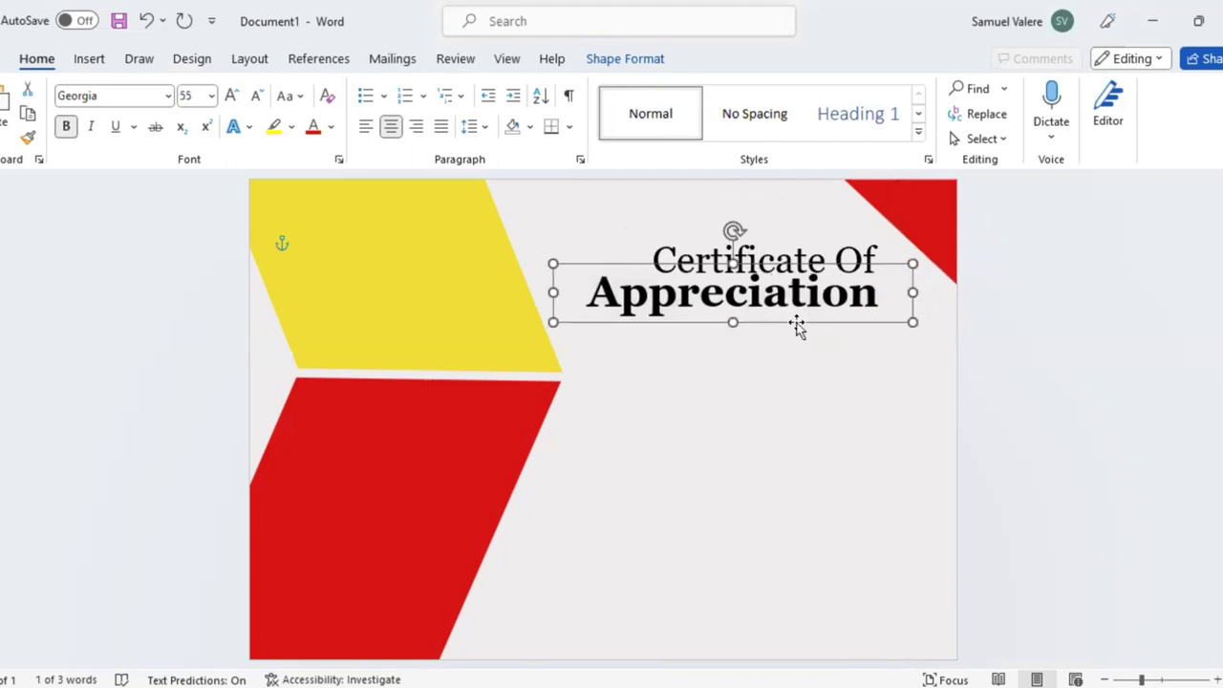
left_click(799, 323)
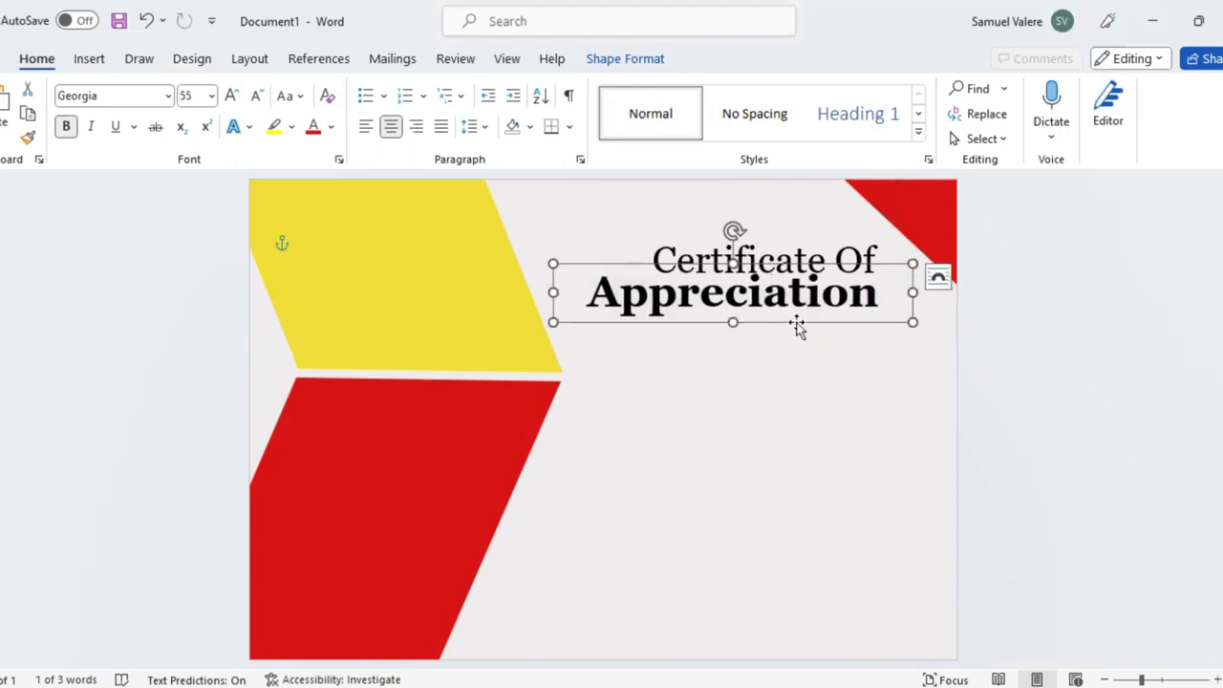
Set 'Certificate Of' to 40 pt and place it above 'Appreciation'
triple_click(789, 258)
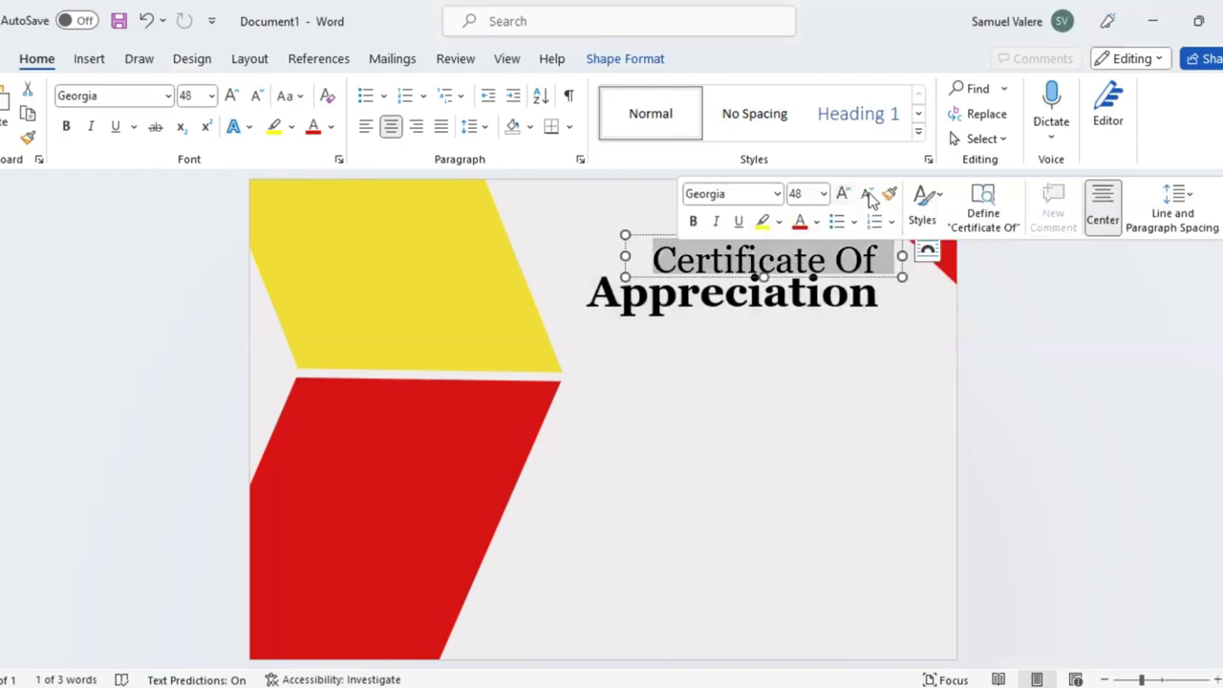
left_click(808, 193)
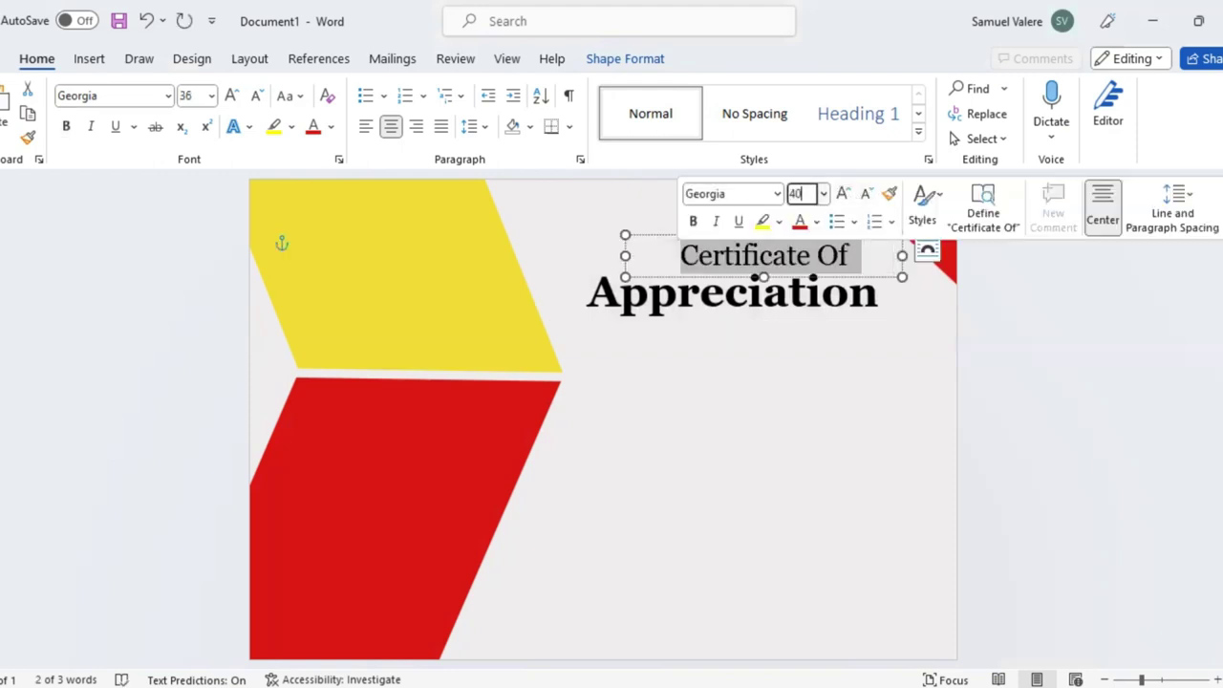
type("40")
key("Return")
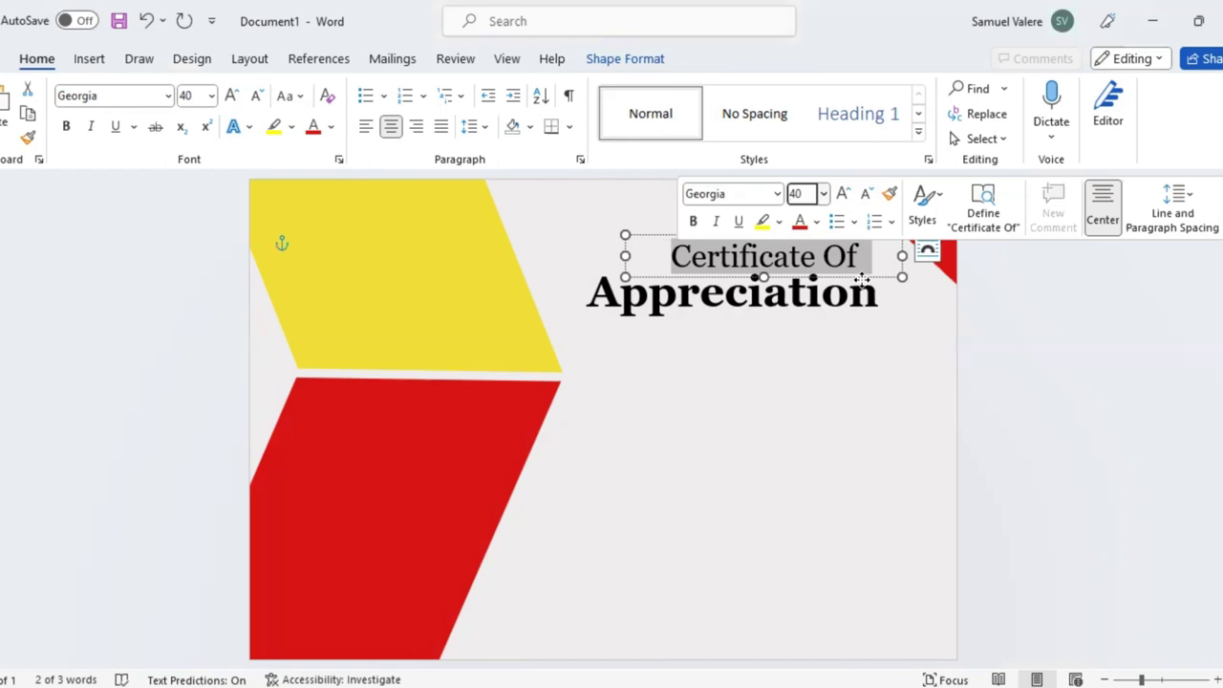
mouse_move(858, 277)
left_mouse_down()
mouse_move(848, 256)
mouse_move(844, 279)
left_mouse_up()
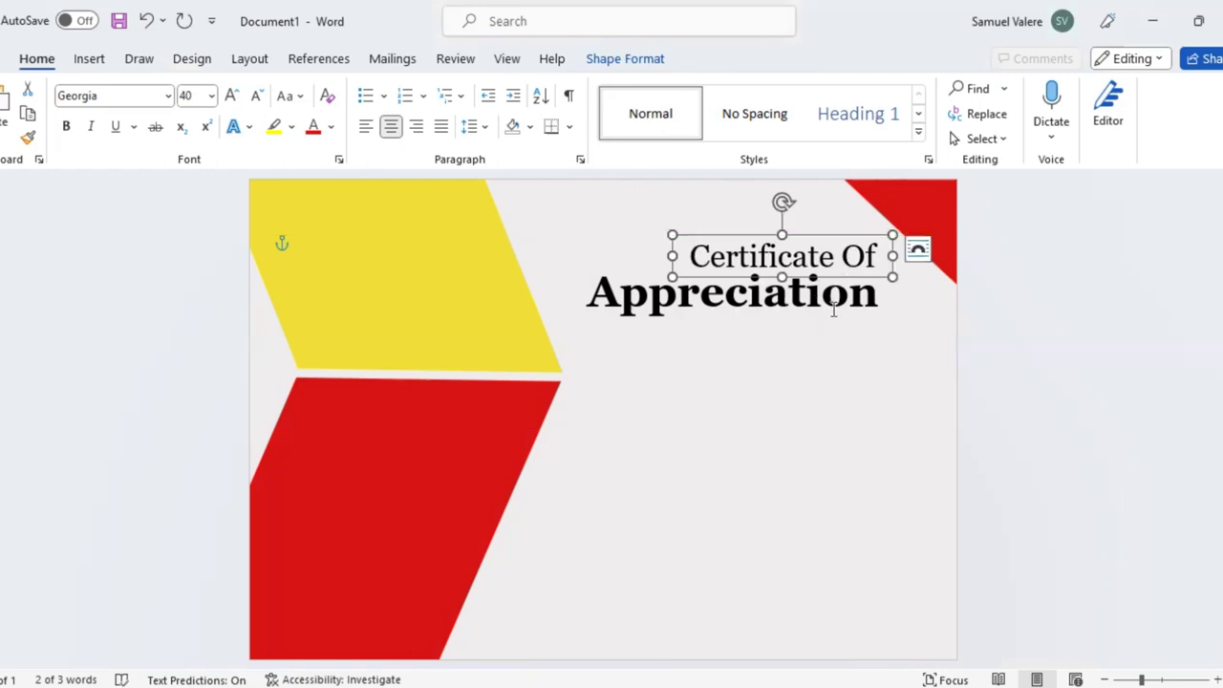
Copy the Appreciation box below, type the recipient's name, and widen it to one line
left_click(774, 323)
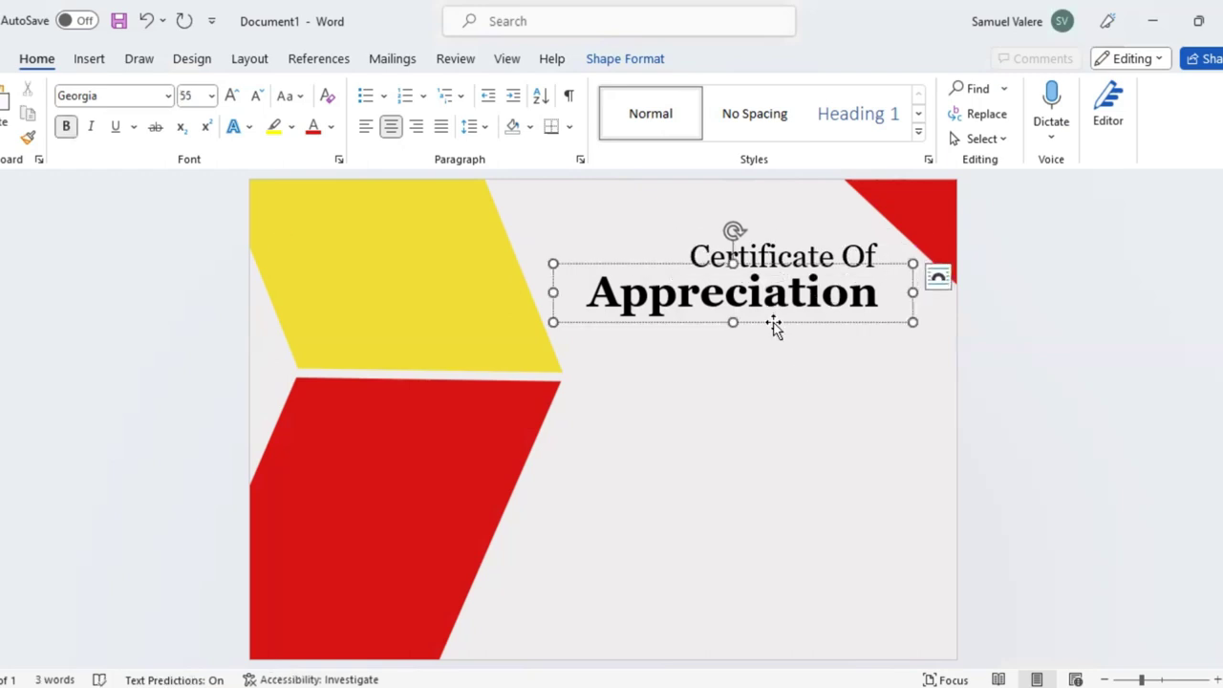
left_click_drag(775, 323, 775, 382, "ctrl")
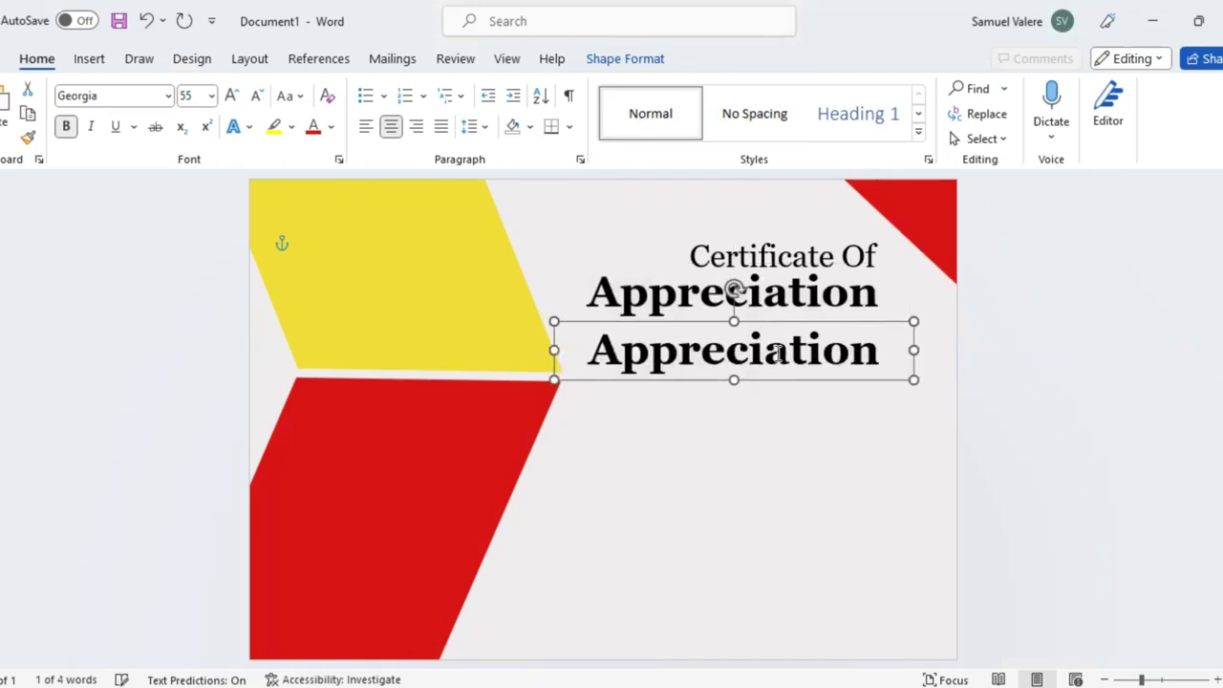
double_click(776, 350)
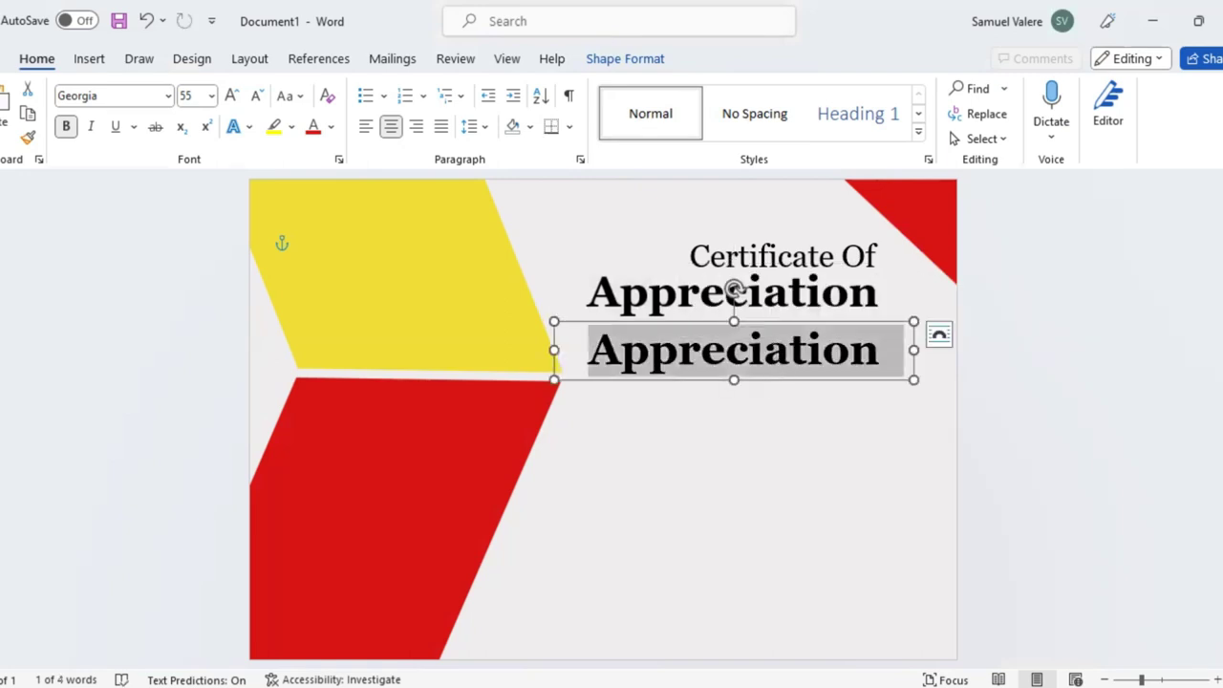
type("Anne Sa")
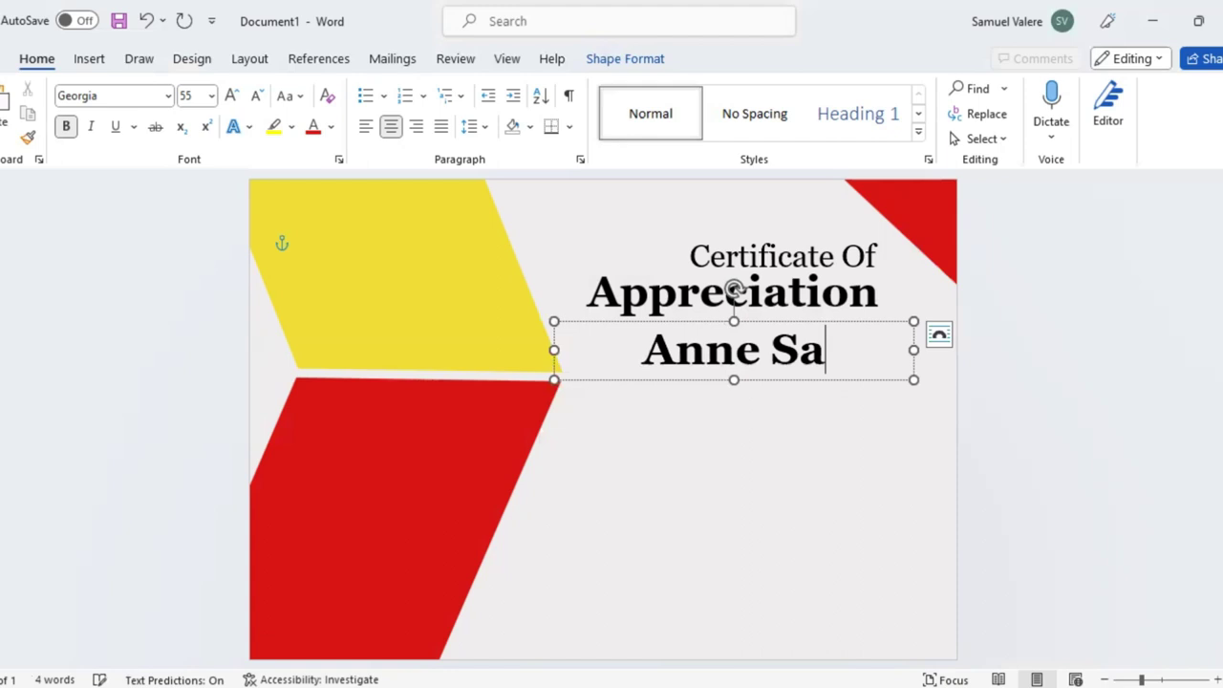
type("mara Pierre")
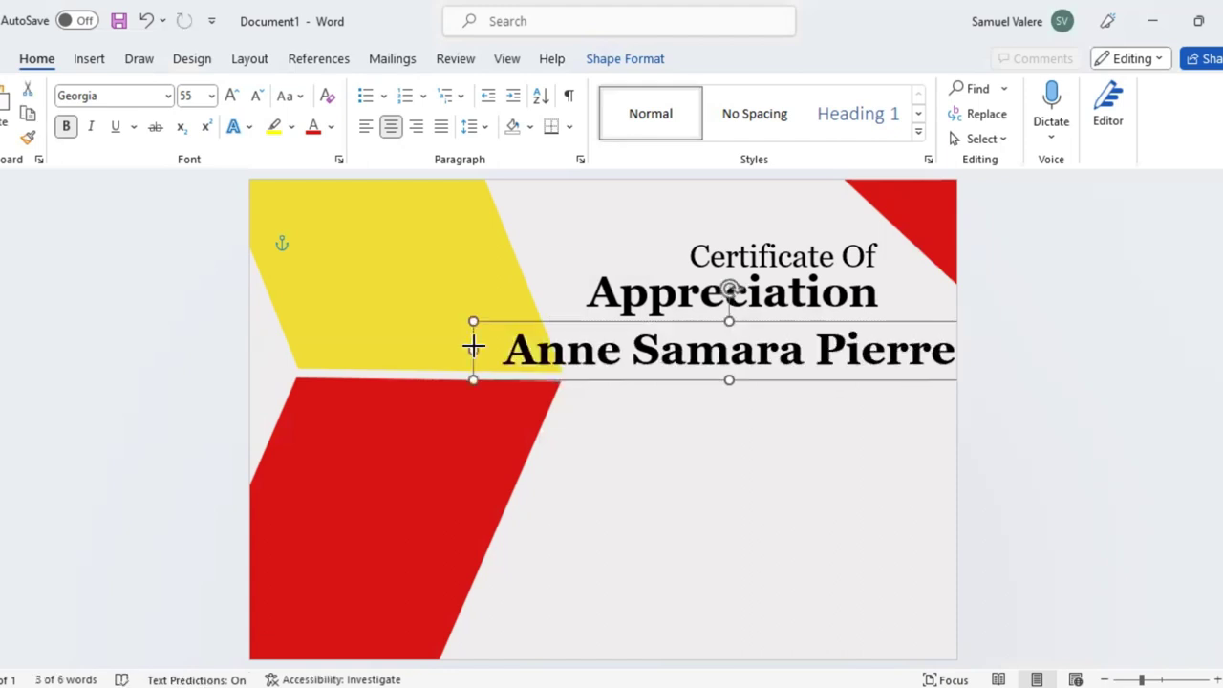
left_click_drag(555, 350, 473, 350)
left_click_drag(751, 382, 751, 451)
Set the name in 72 pt Monotype Corsiva and position the box below the title
left_click(754, 420)
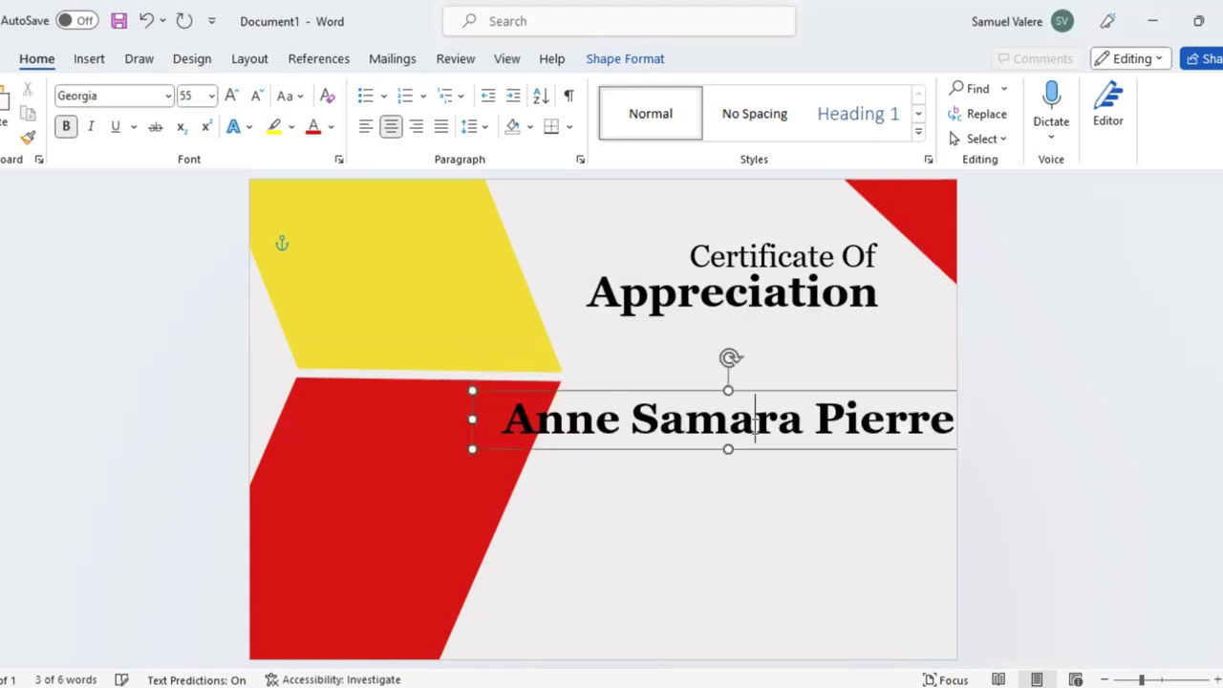
key("ctrl+a")
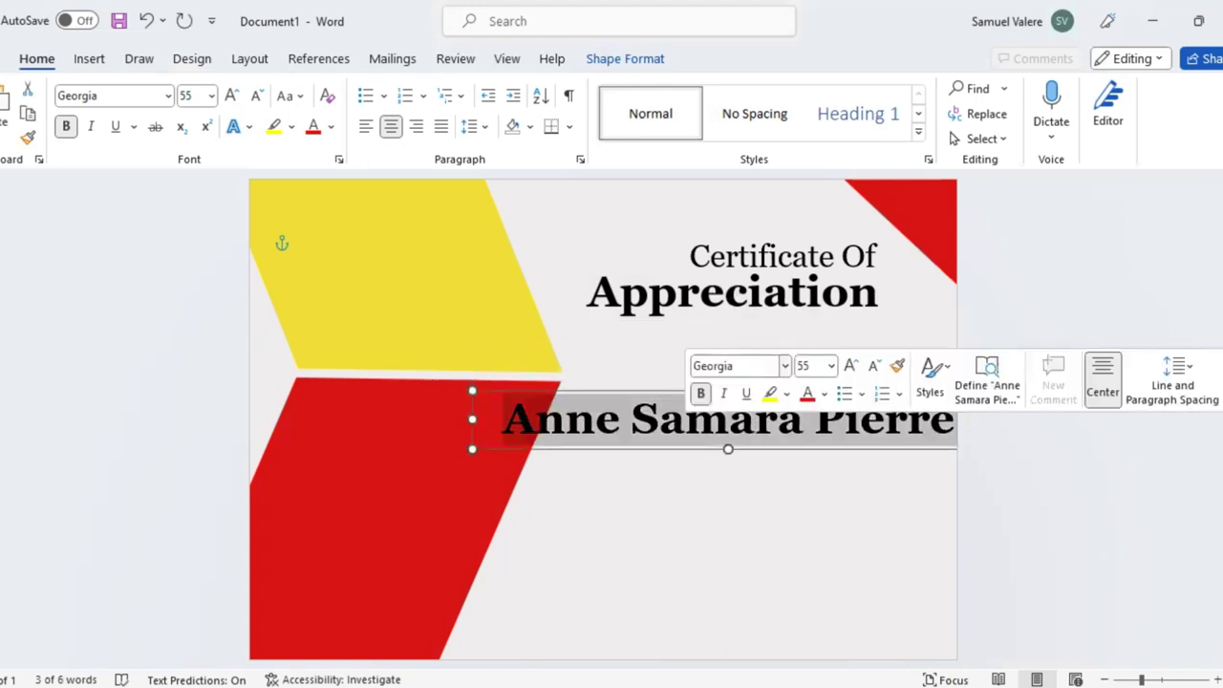
left_click(736, 366)
type("Monotype Corsiva")
key("Return")
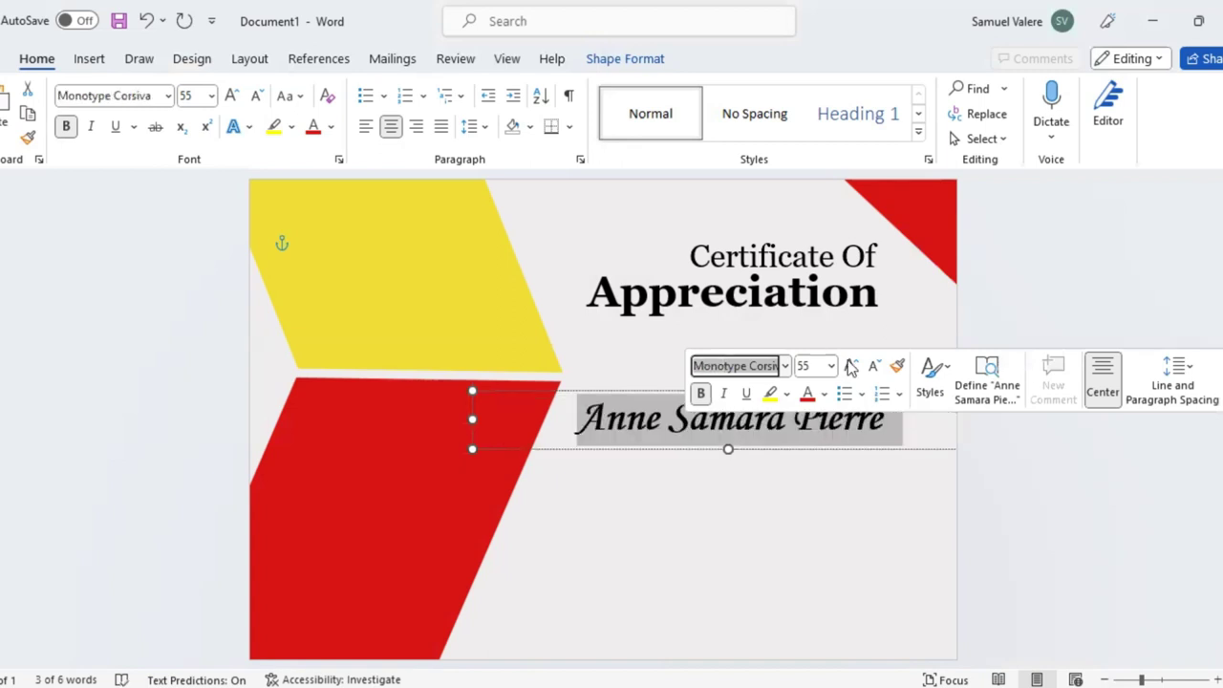
key("ctrl+shift+period")
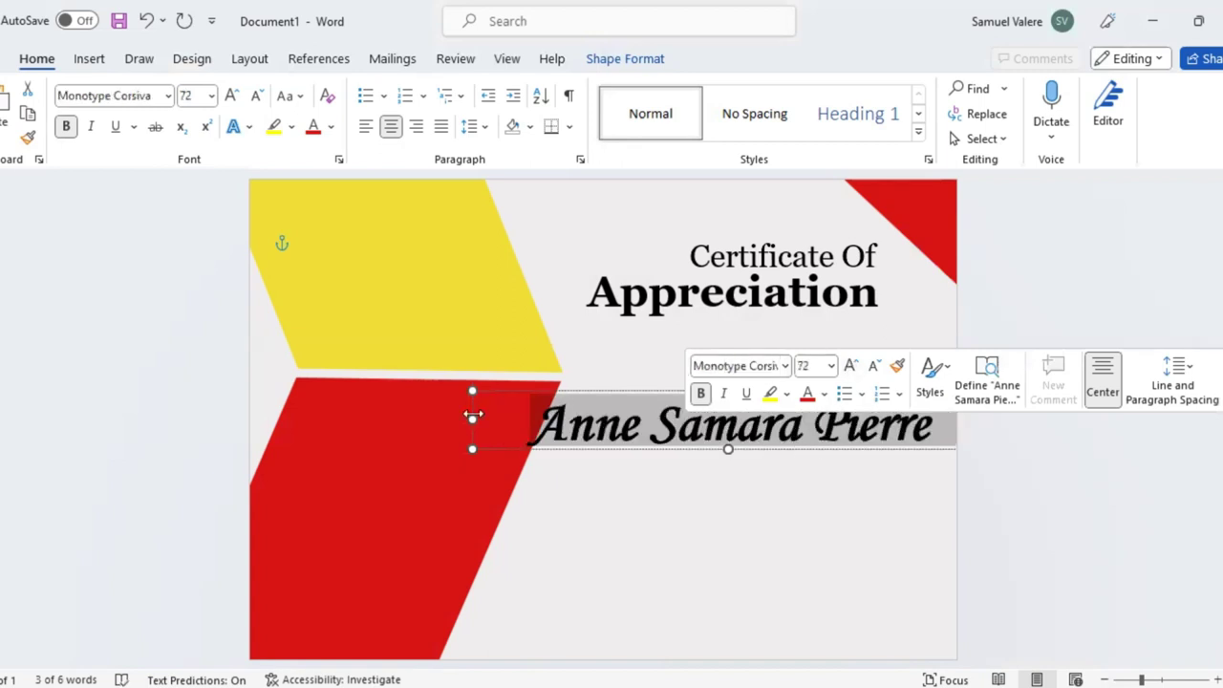
left_click_drag(472, 418, 570, 418)
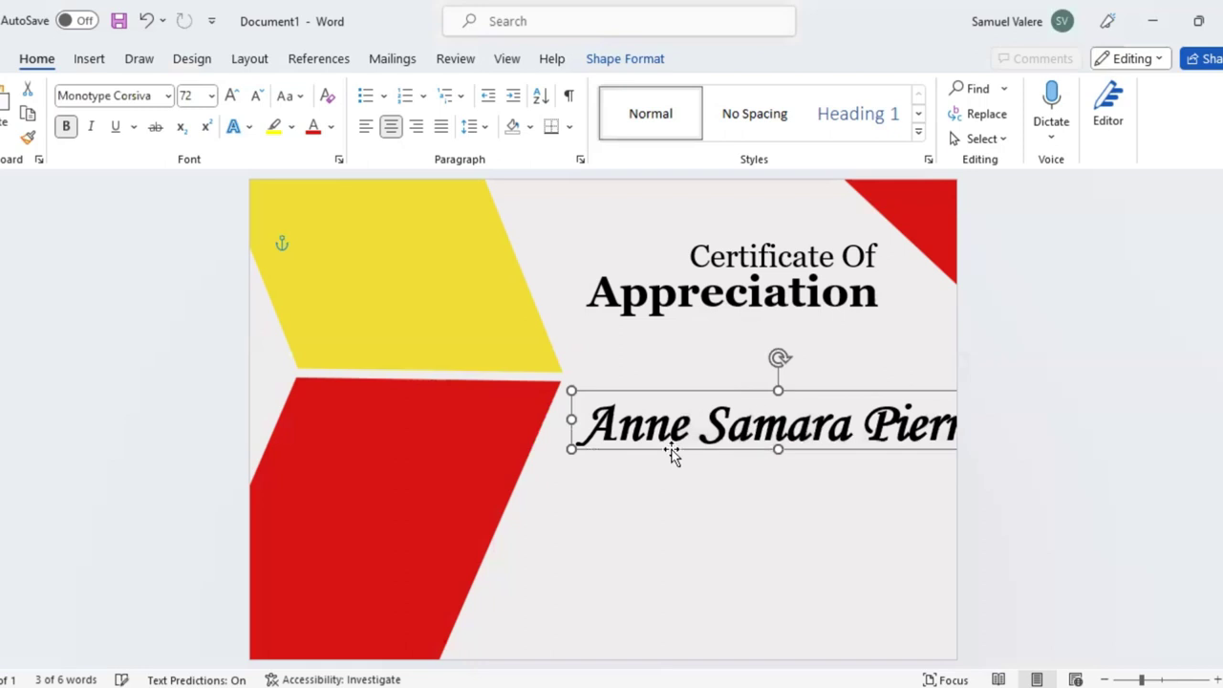
mouse_move(621, 453)
left_mouse_down()
mouse_move(634, 470)
mouse_move(638, 458)
left_mouse_up()
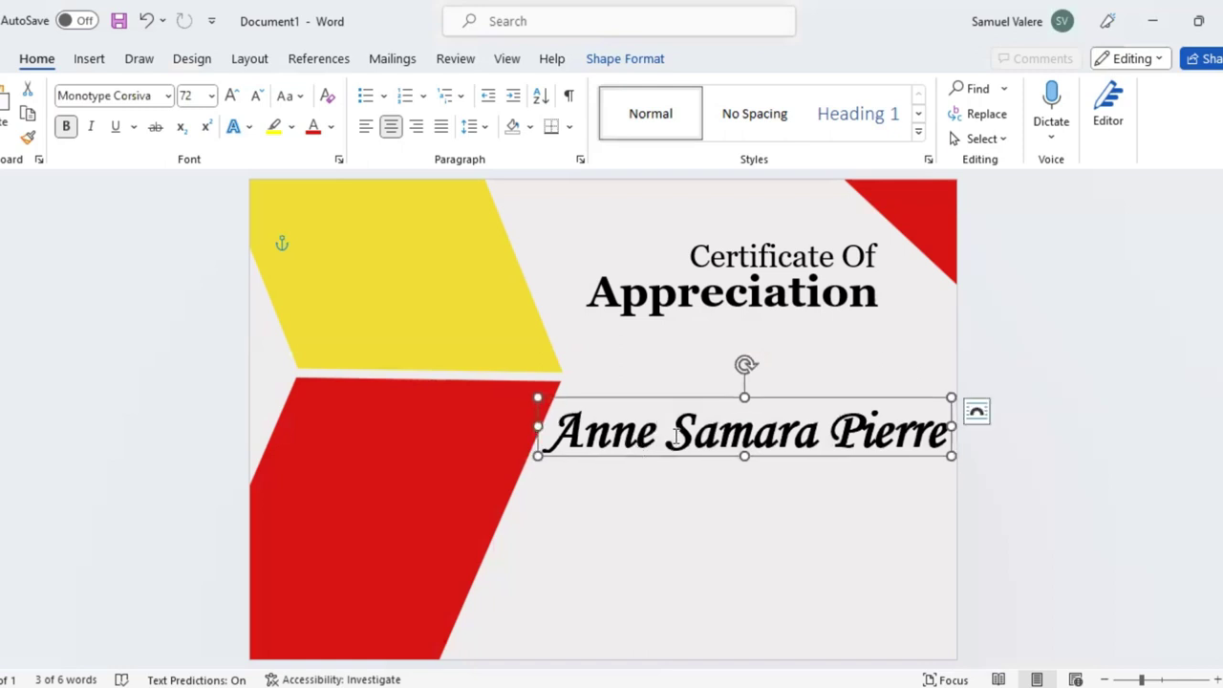
Colour the recipient's name red
double_click(675, 436)
triple_click(675, 435)
left_click(799, 405)
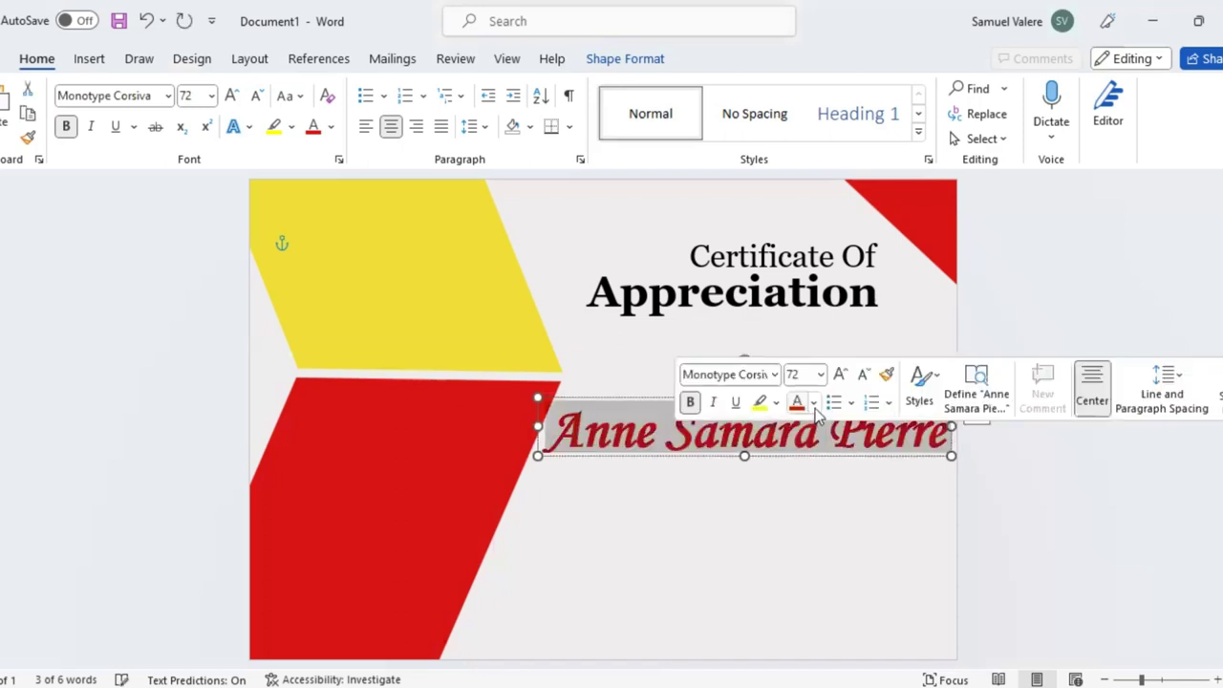
key("Escape")
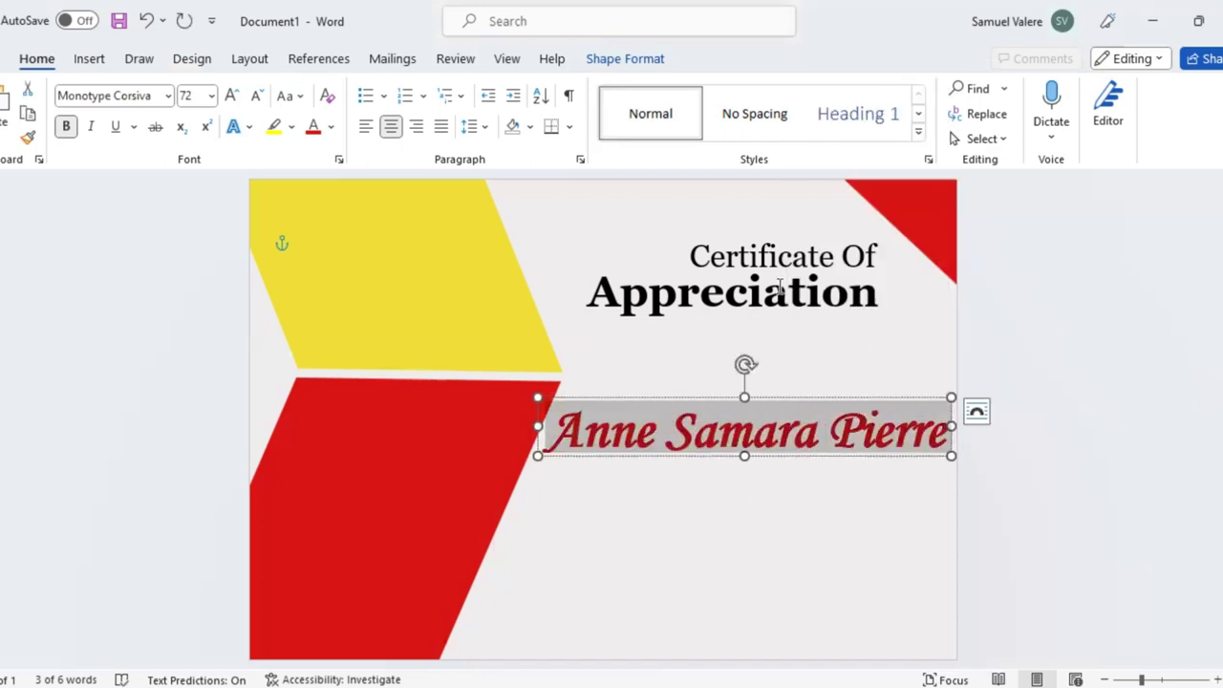
Copy the title box below and type 'This Certificate Is Proudly Presented To' on one line
left_click(797, 240)
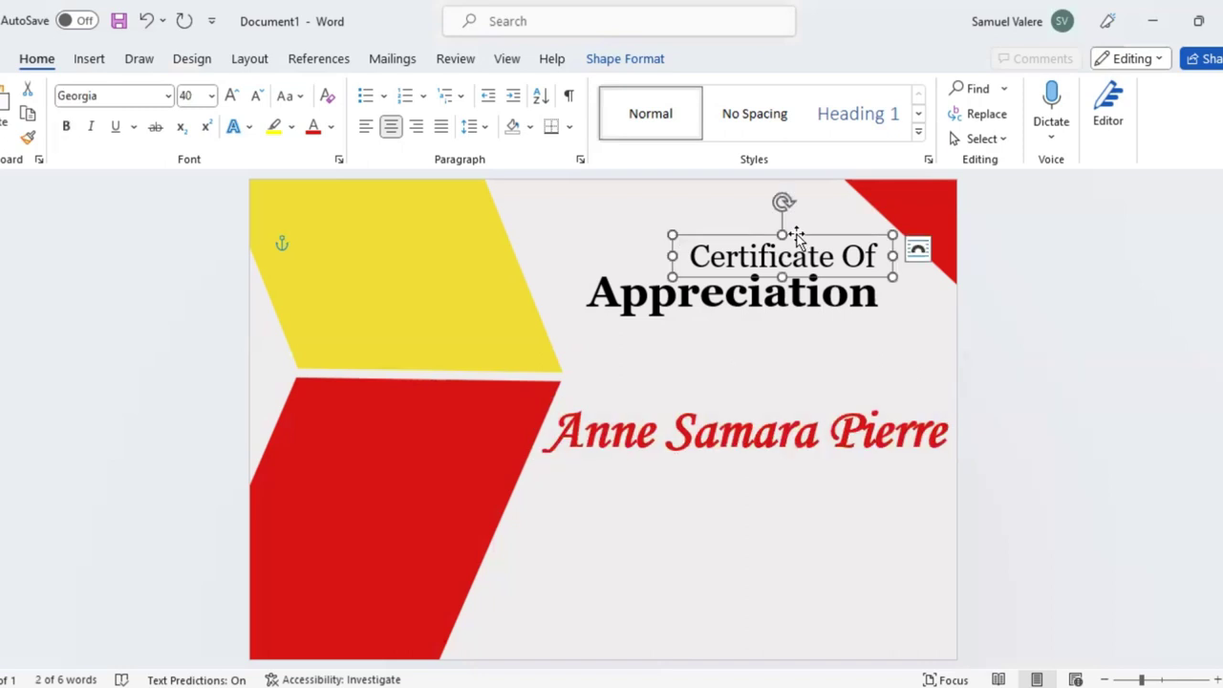
left_click_drag(794, 245, 769, 384, "ctrl")
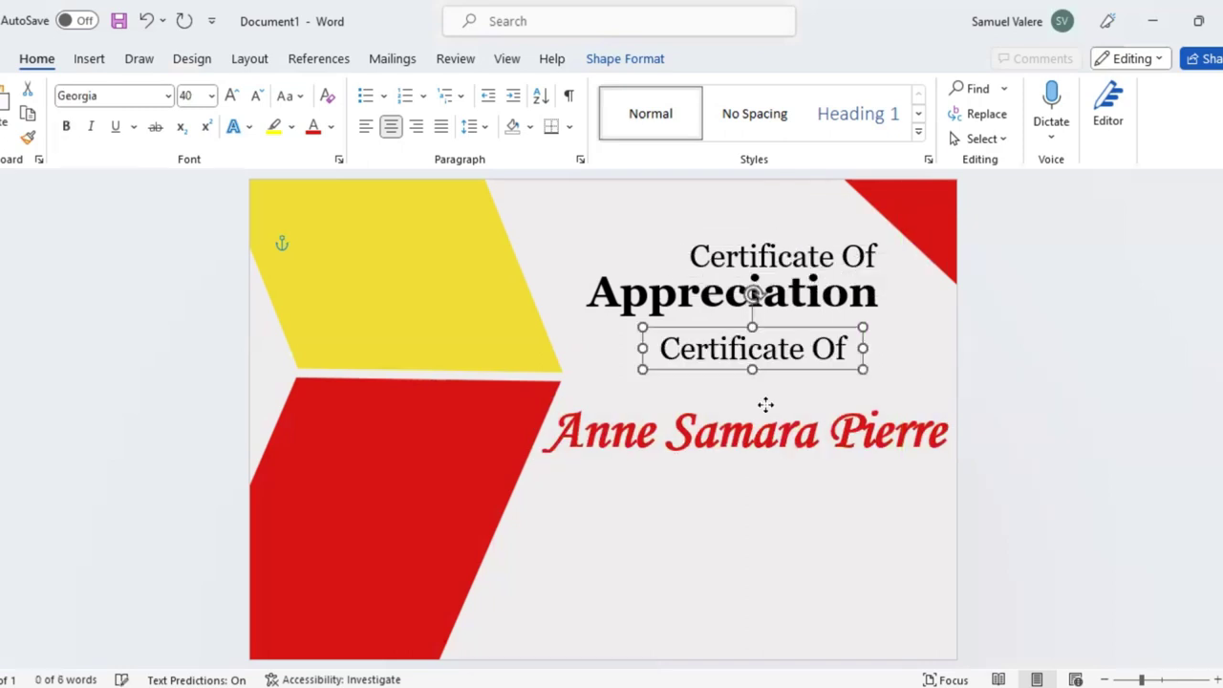
triple_click(767, 387)
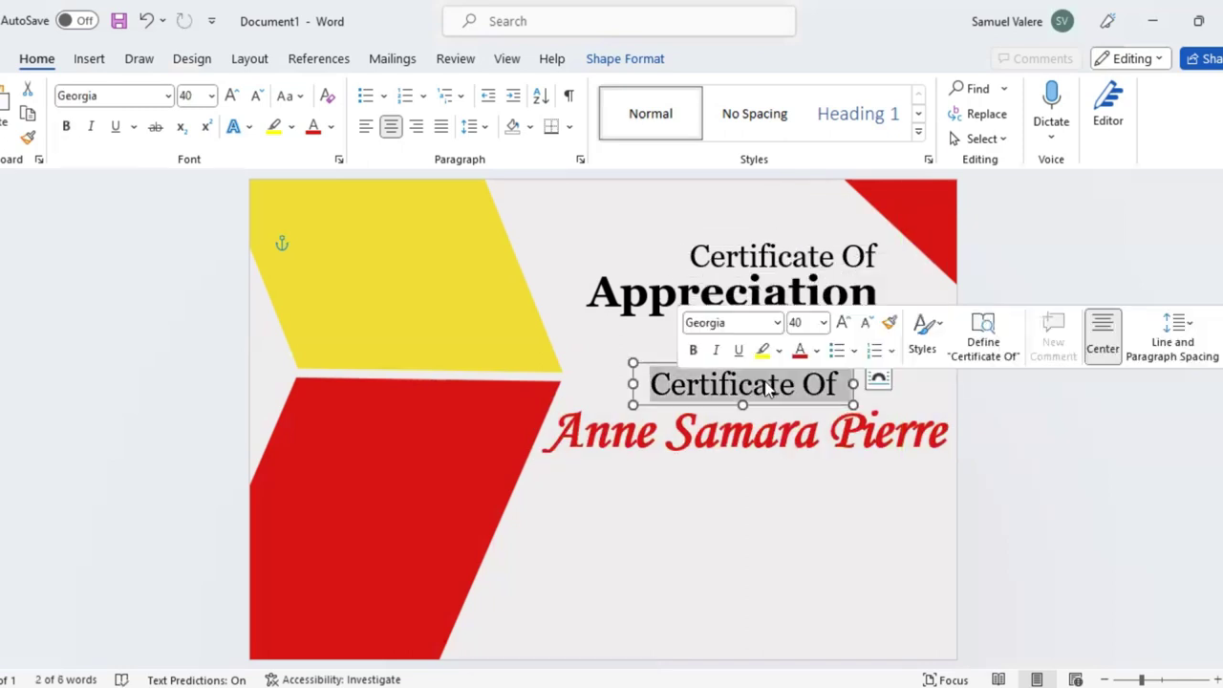
left_click(866, 324)
left_click(866, 324)
left_click(867, 324)
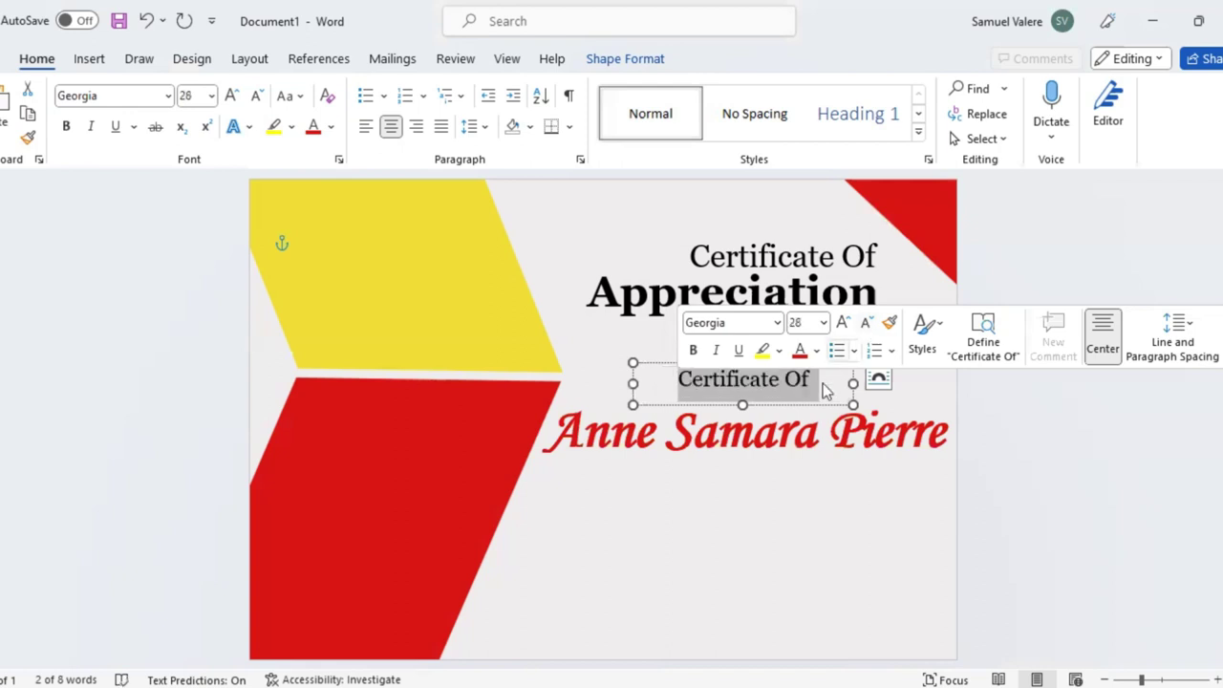
type("This ")
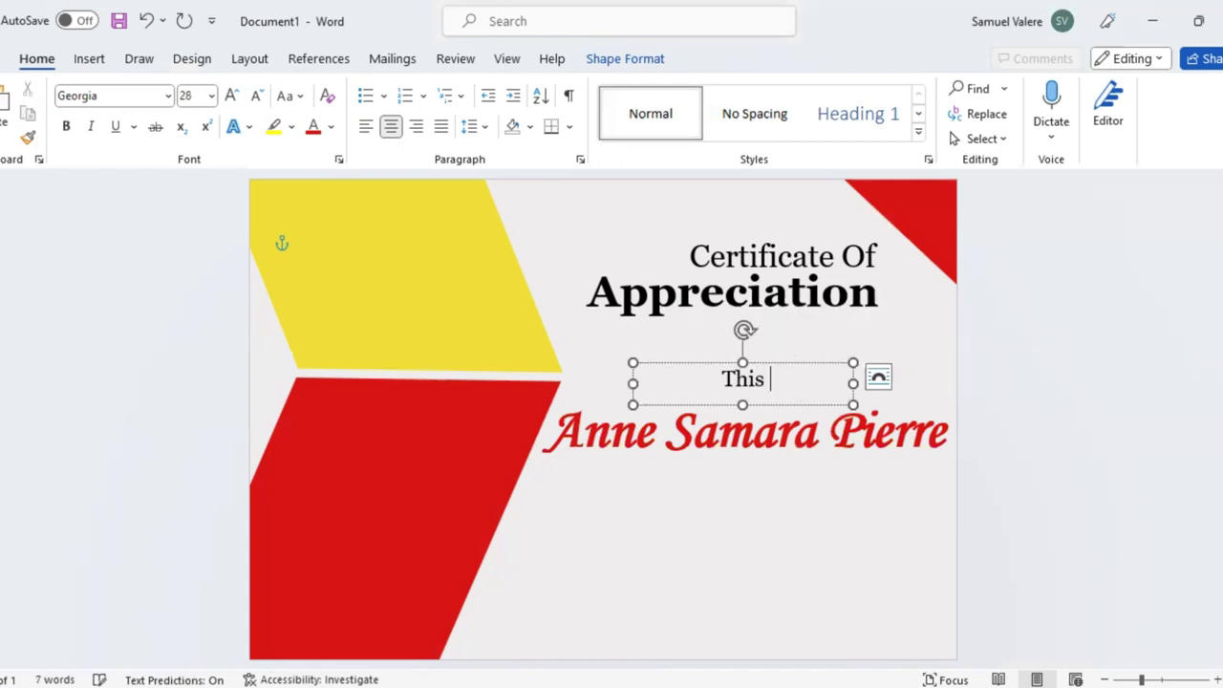
type("Certificate")
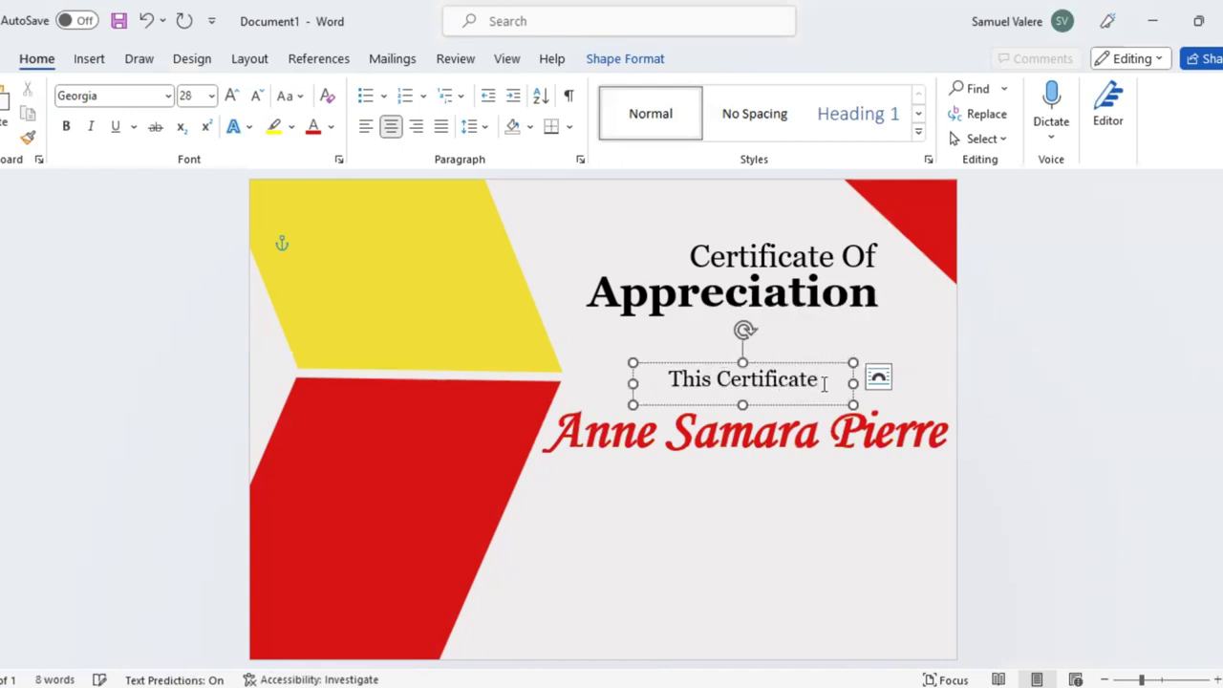
type(" Is Pr")
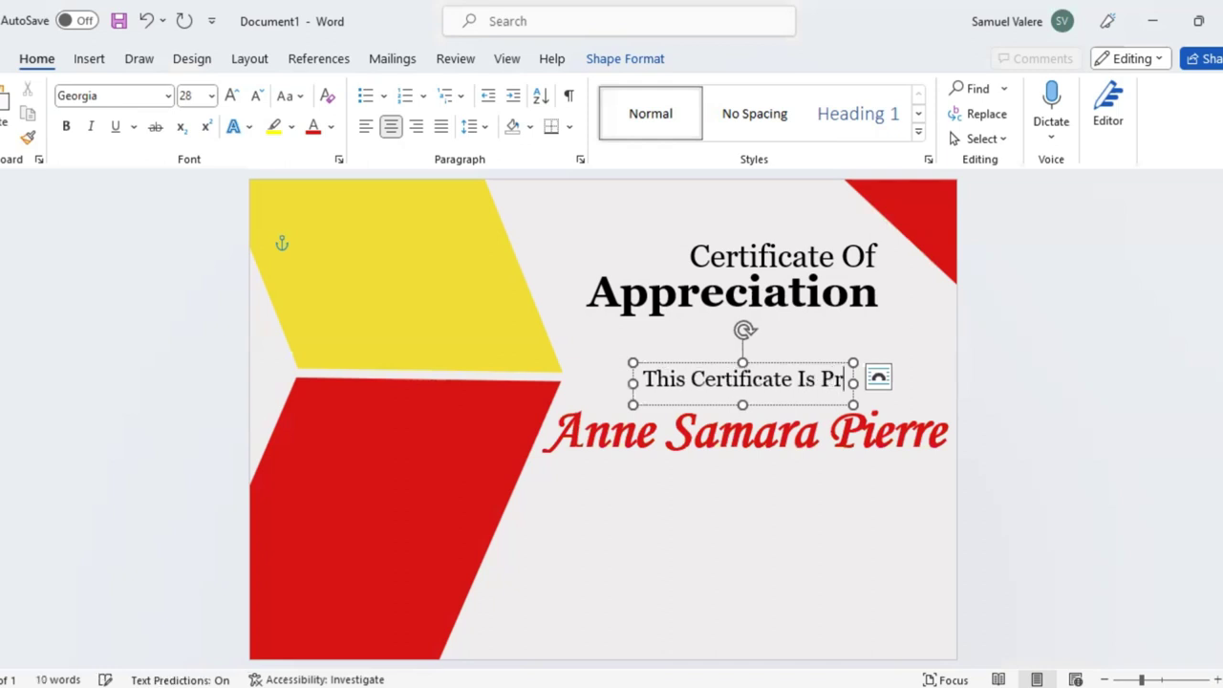
type("oudly")
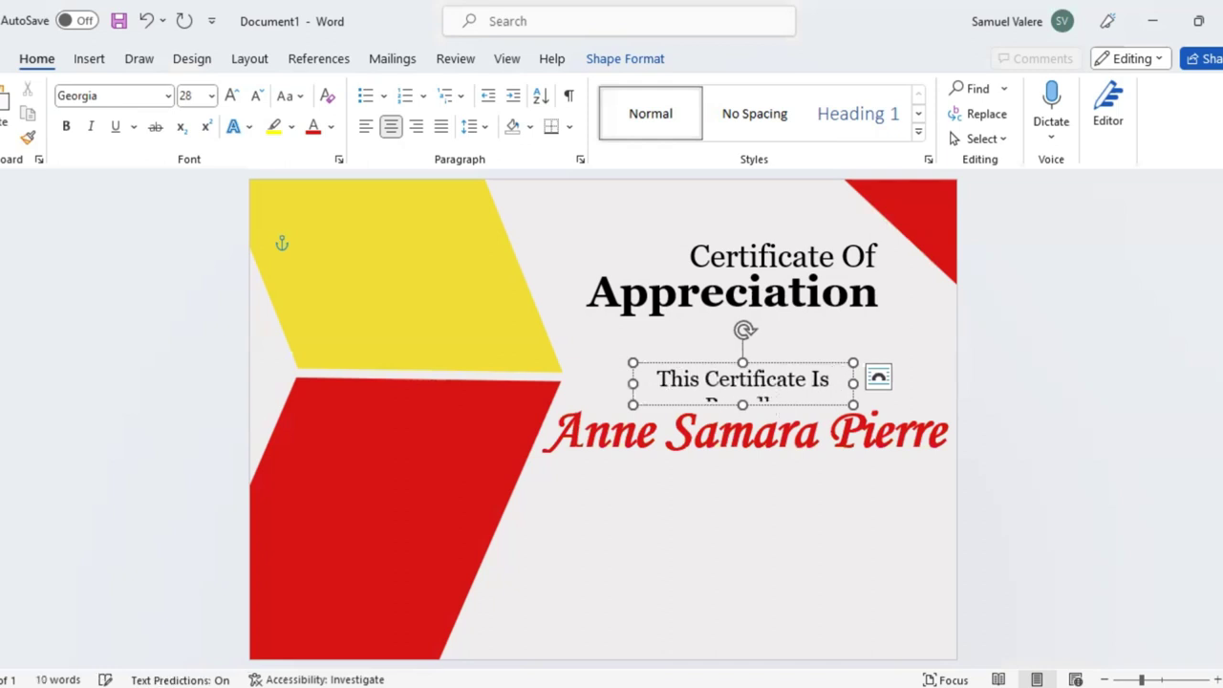
type(" Present")
type("ed To")
left_click_drag(853, 383, 956, 381)
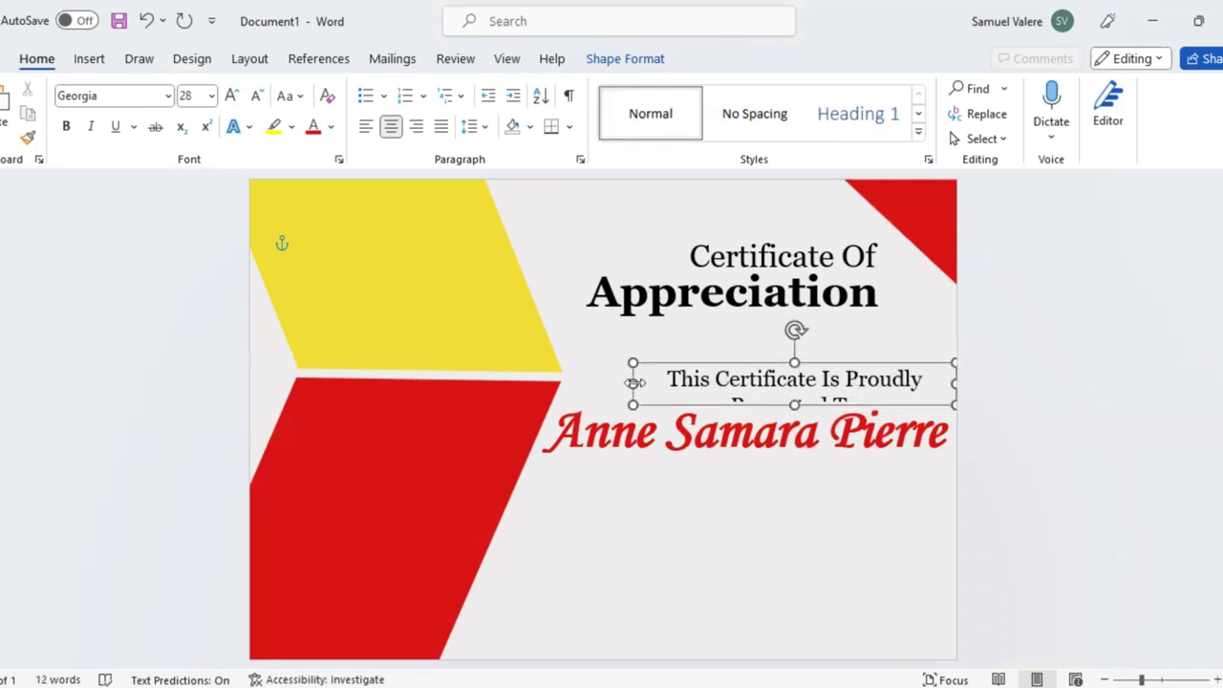
left_click_drag(634, 383, 525, 384)
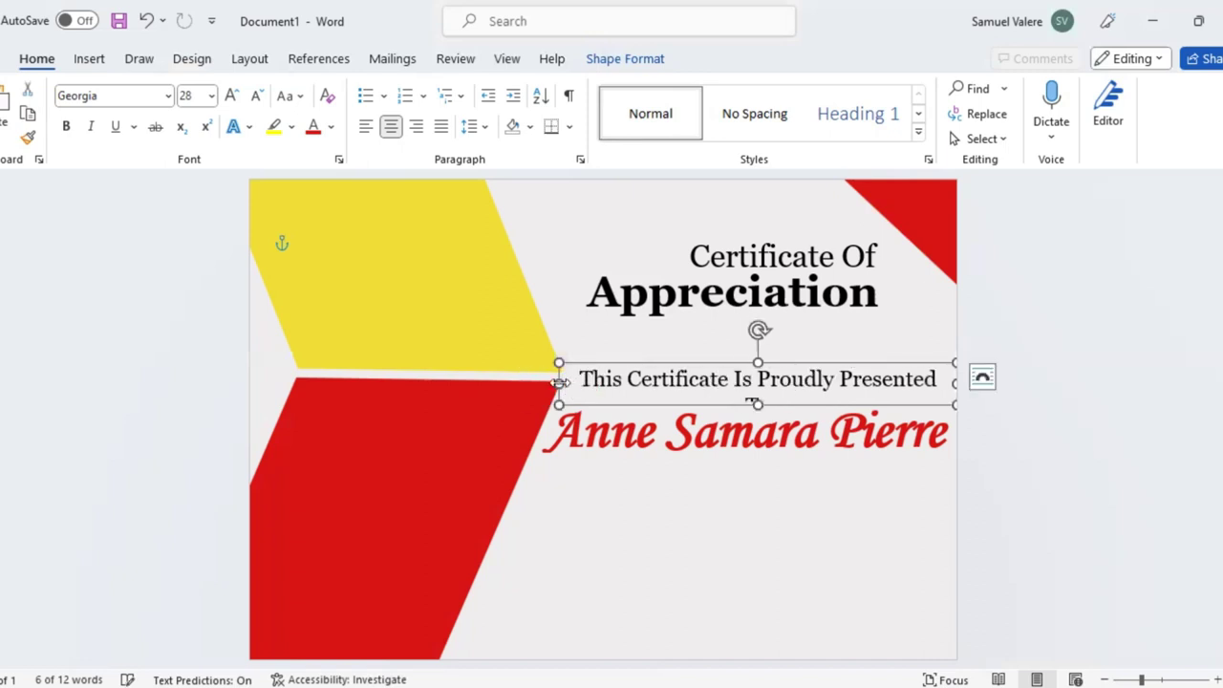
Reduce the presented-to line to 20 pt
left_click(665, 378)
key("ctrl+a")
left_click(853, 320)
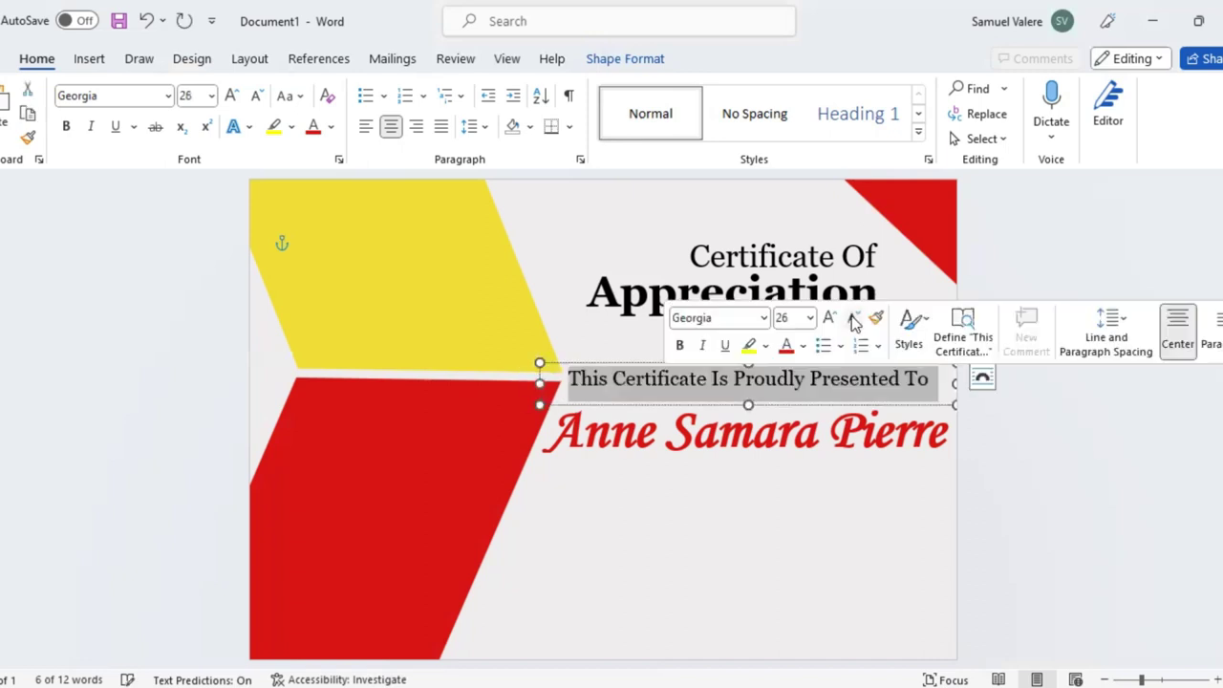
left_click(853, 320)
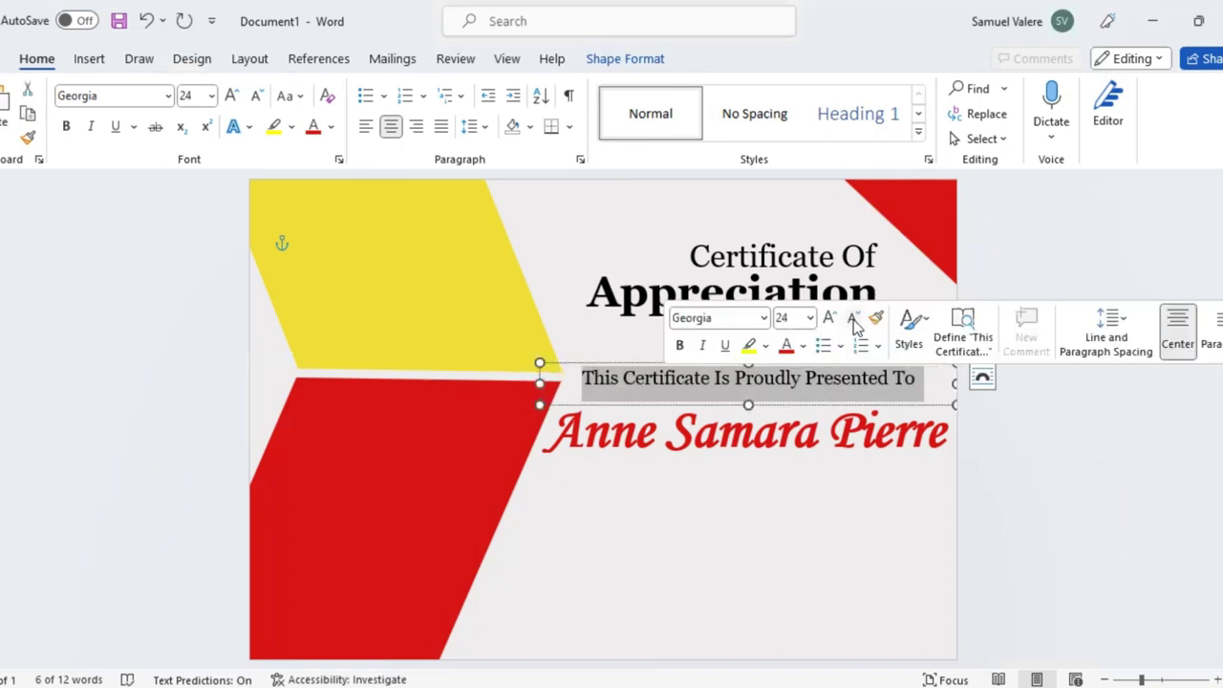
left_click(853, 320)
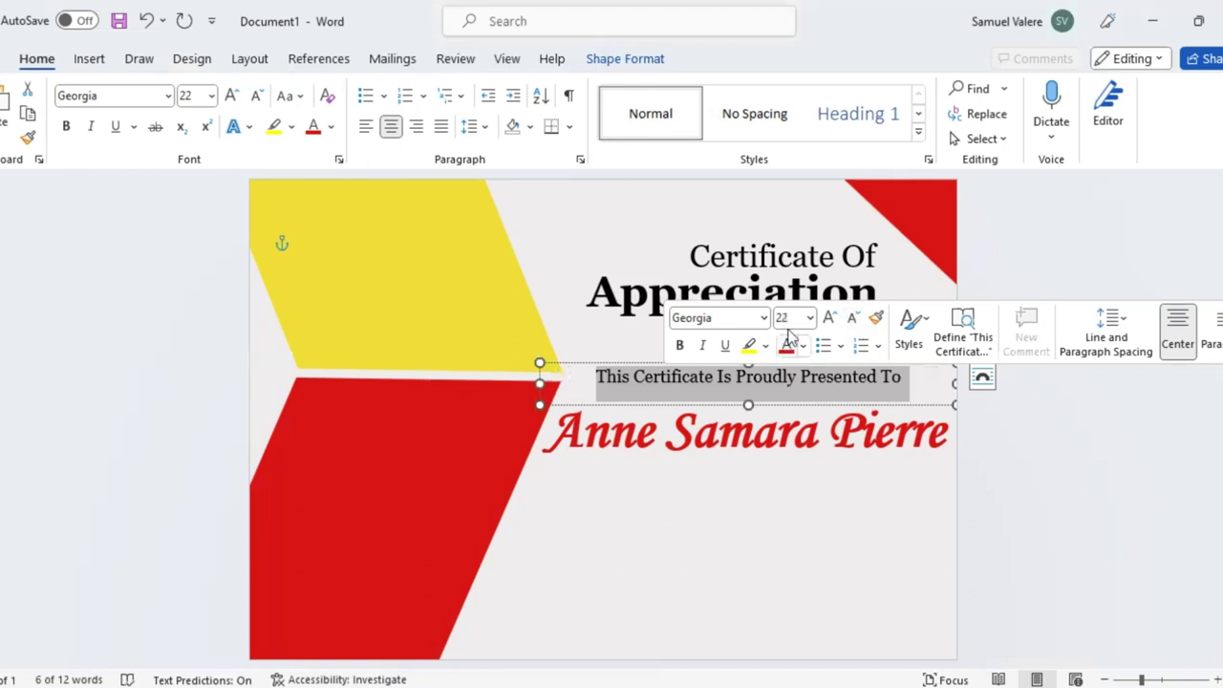
left_click(256, 96)
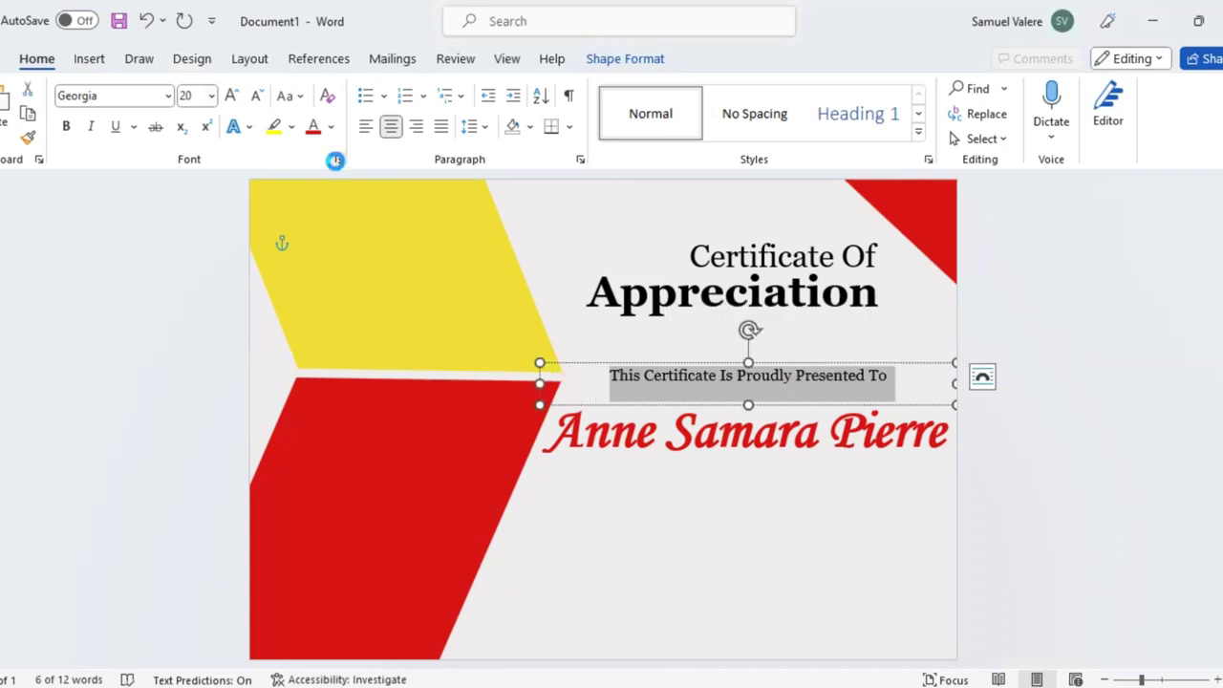
Expand the presented-to line's character spacing by 2 pt
key("ctrl+d")
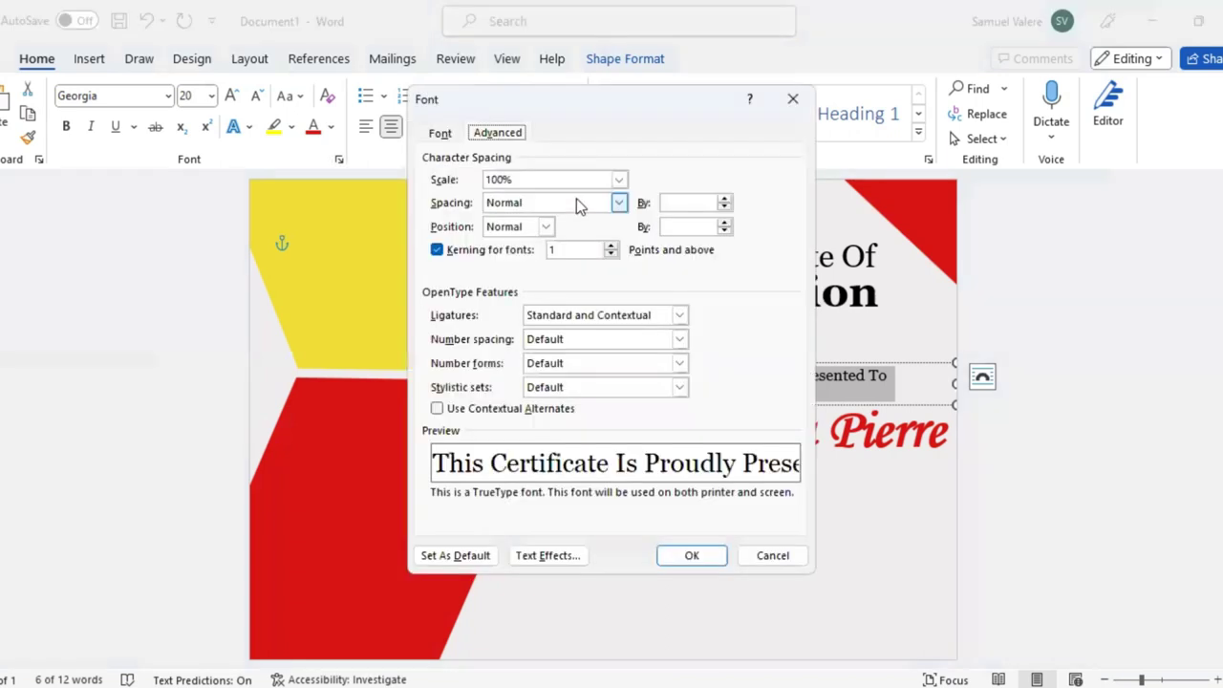
left_click(619, 203)
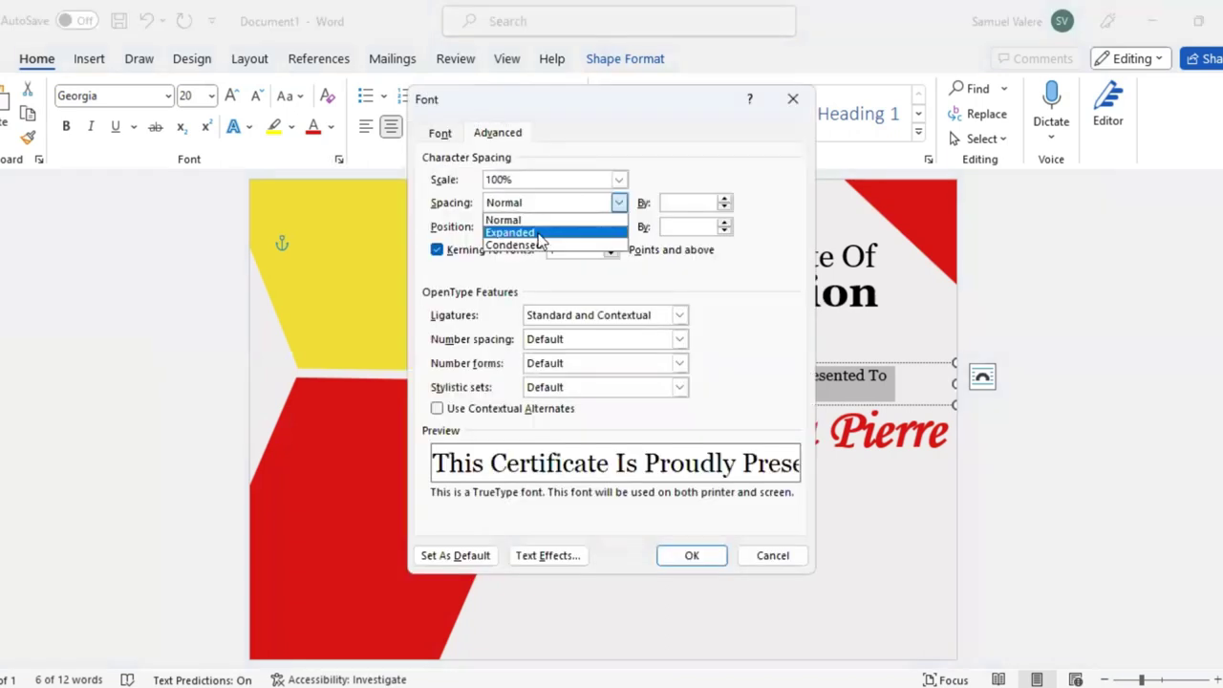
left_click(669, 202)
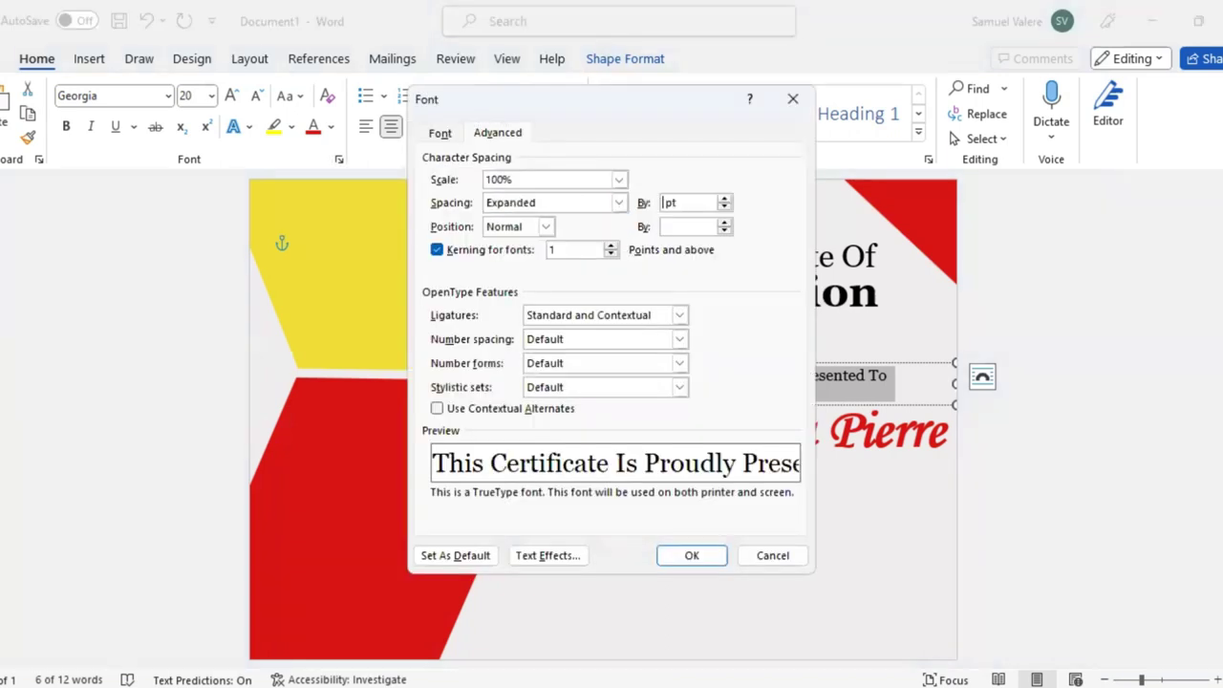
type("2")
key("Return")
Enlarge the presented-to text to 22 pt and reposition its box and the recipient's name
left_click_drag(560, 382, 587, 383)
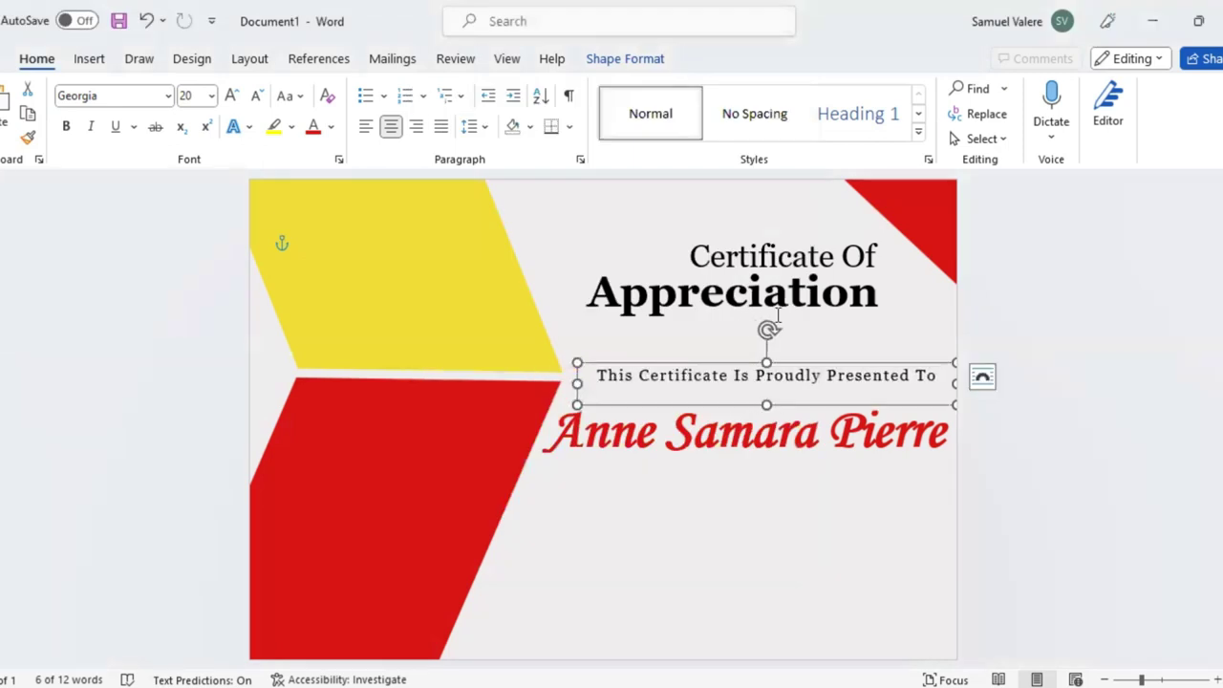
key("ctrl+a")
left_click(807, 311)
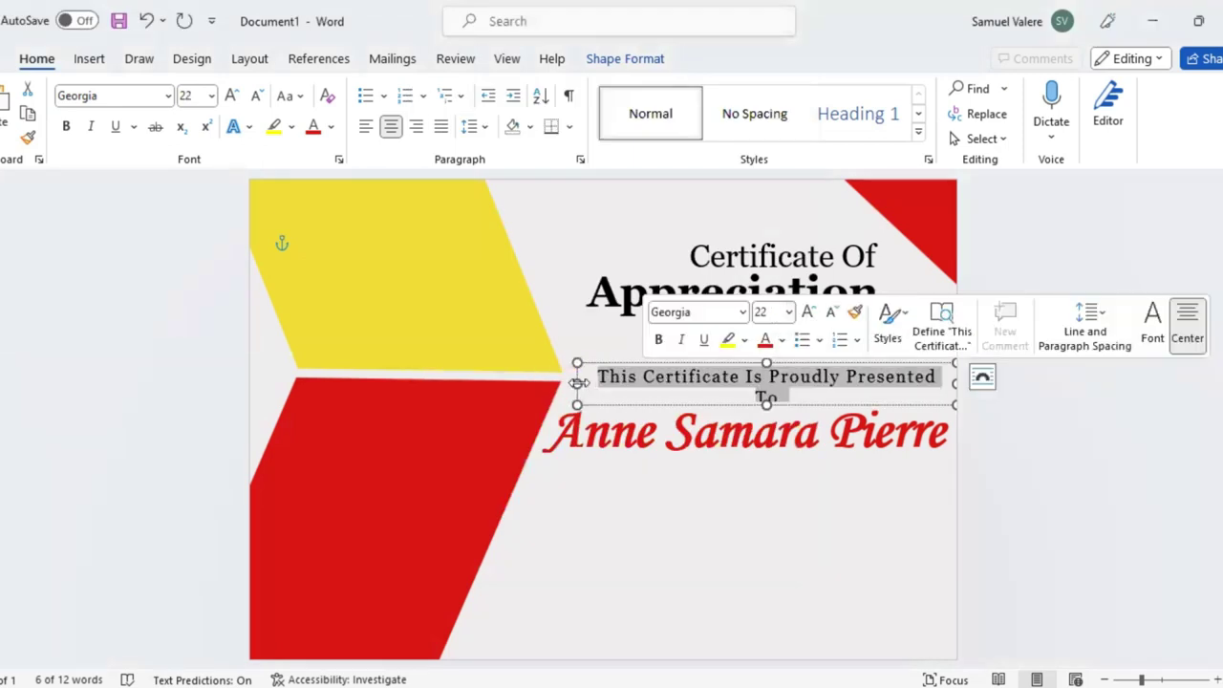
left_click_drag(575, 382, 559, 382)
left_click_drag(759, 404, 758, 390)
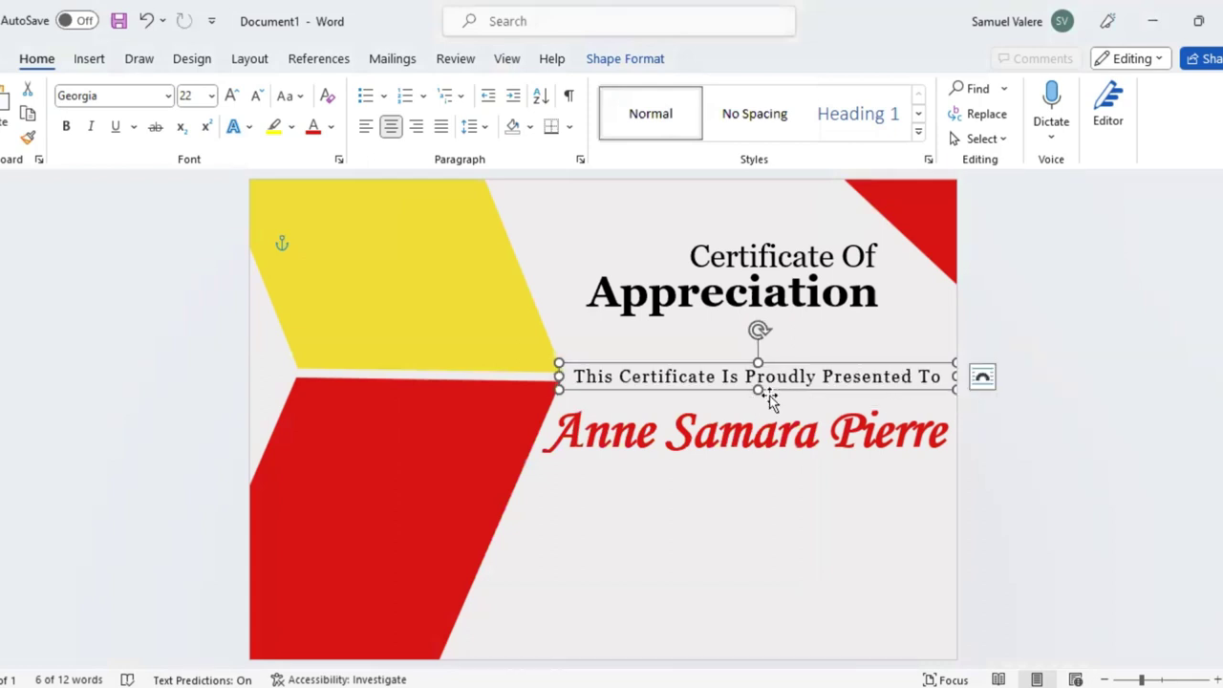
left_click_drag(770, 399, 764, 401)
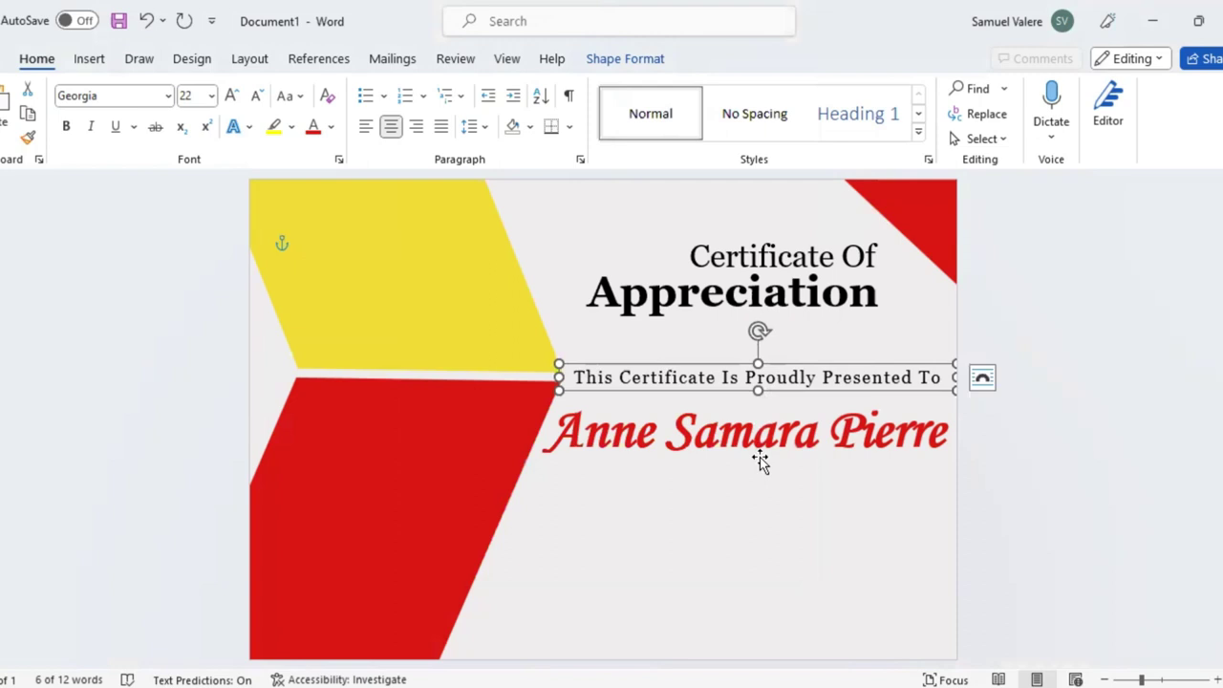
left_click_drag(759, 460, 760, 445)
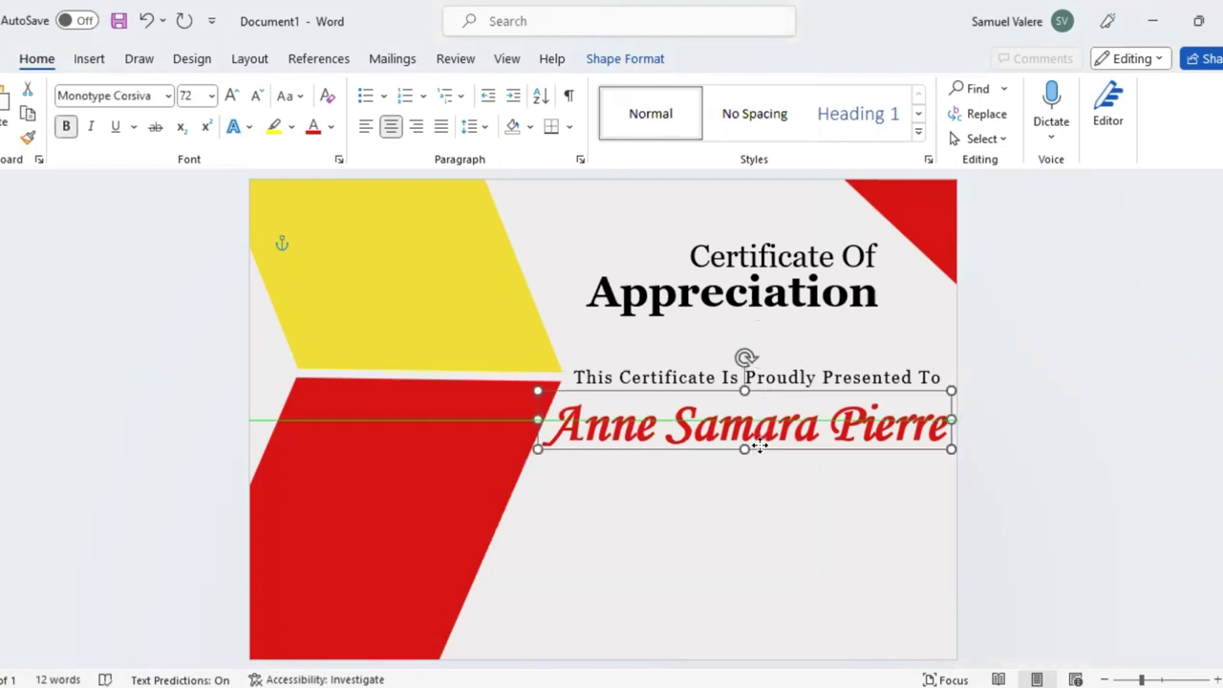
left_click(717, 367)
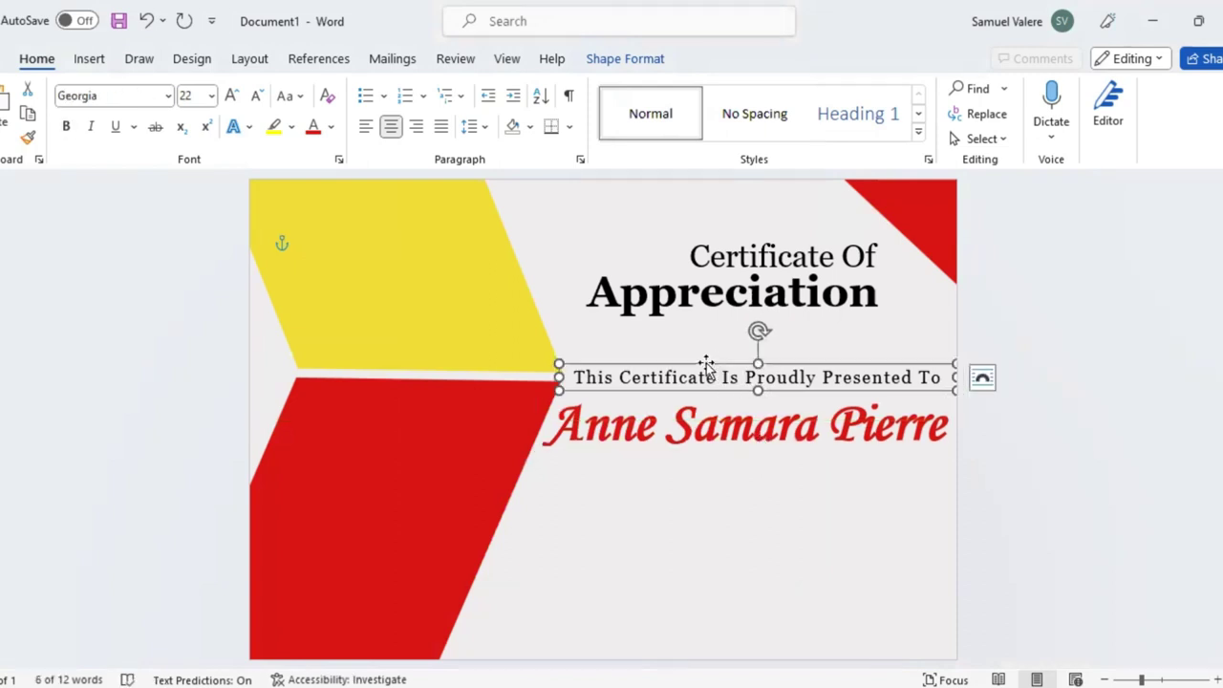
Colour the word Appreciation dark navy blue
double_click(704, 300)
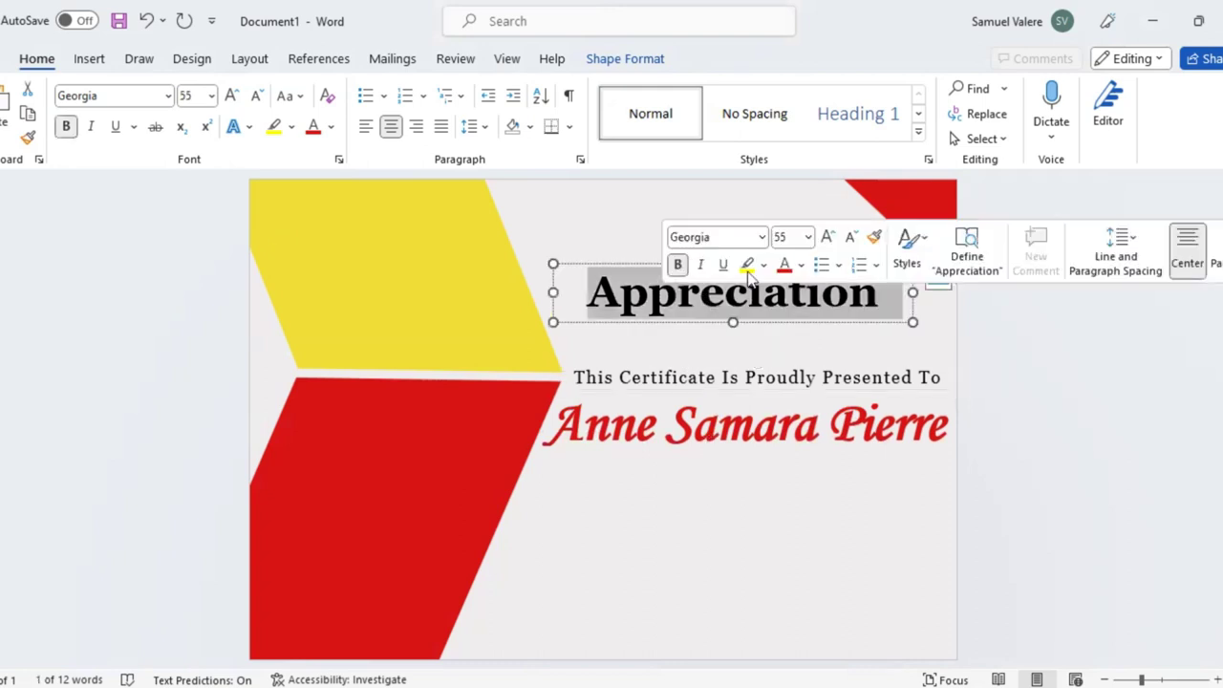
left_click(801, 265)
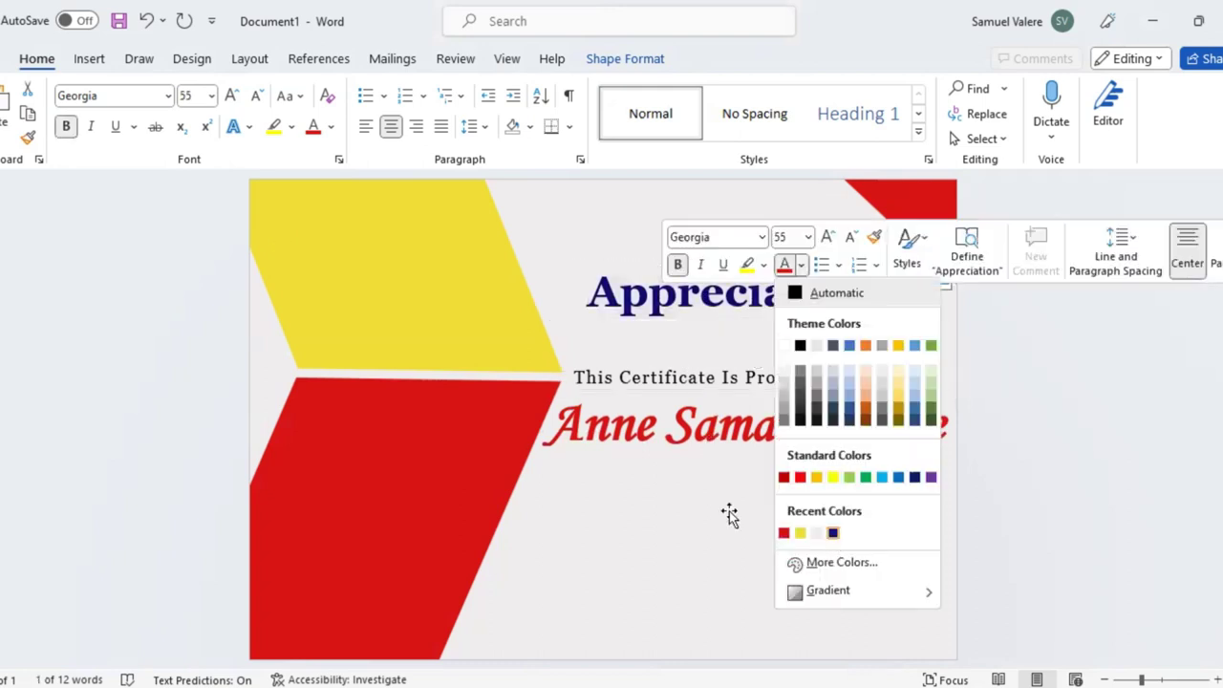
left_click(696, 464)
left_click(93, 61)
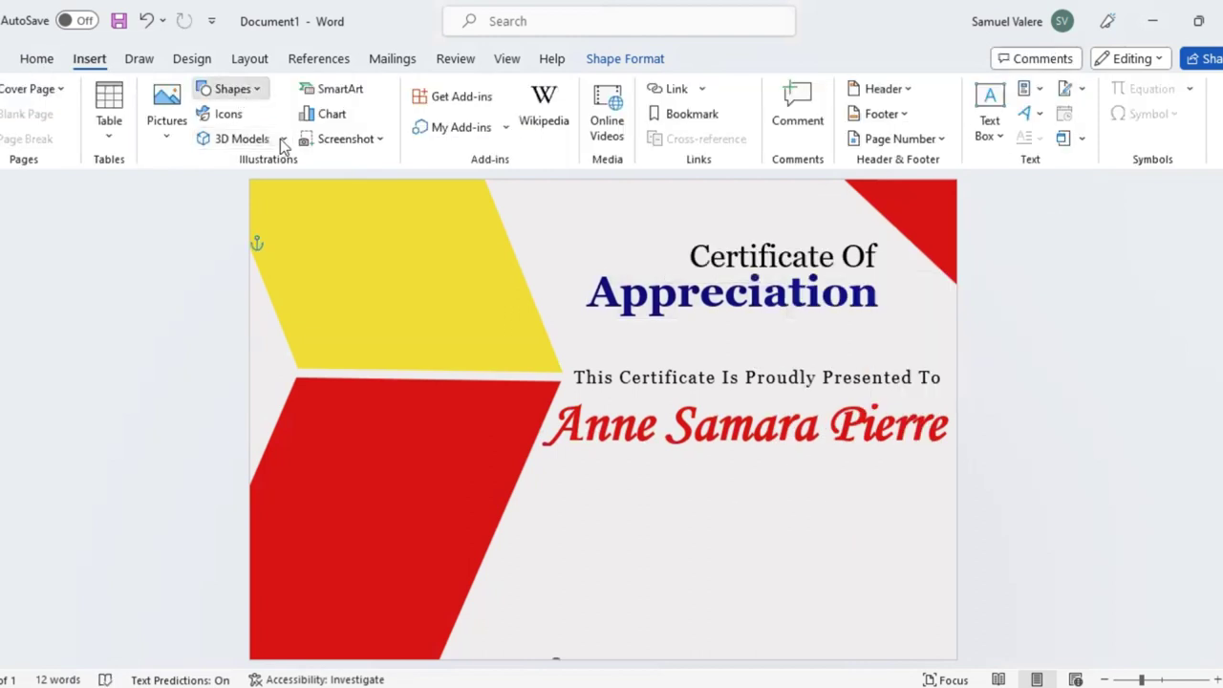
Draw a rectangle below the recipient's name and paste the praise paragraph into it as plain text
left_click(232, 89)
left_click(210, 337)
left_click_drag(559, 468, 838, 545)
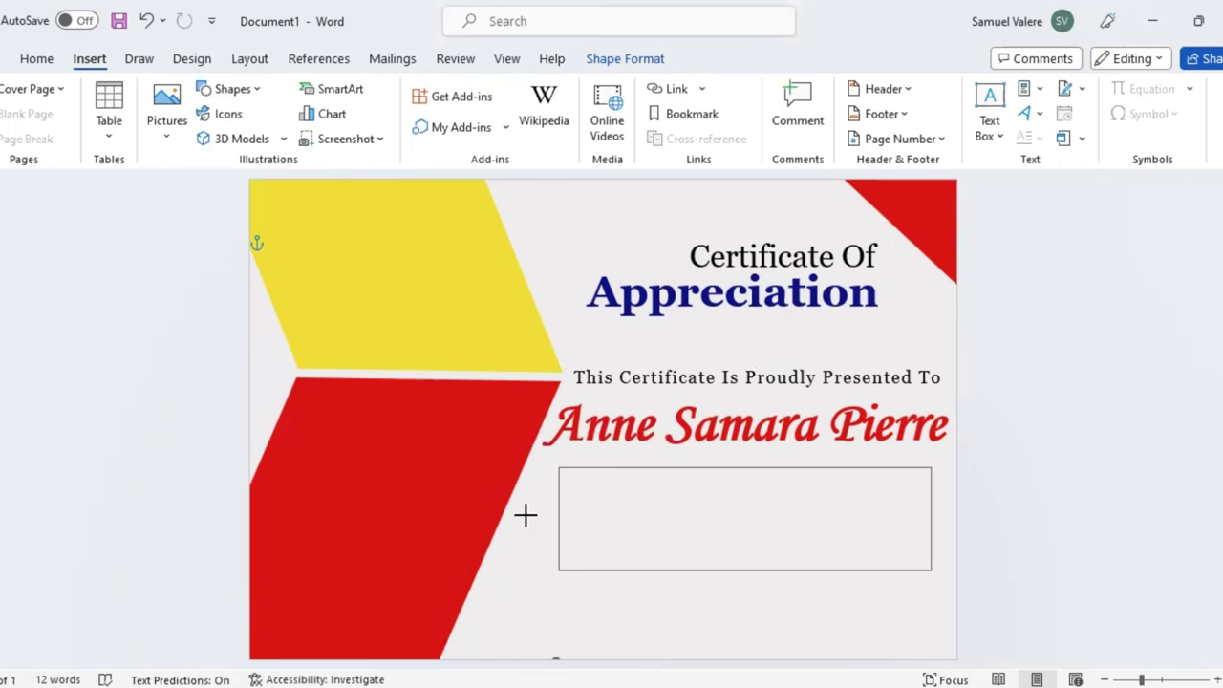
left_click_drag(558, 515, 524, 516)
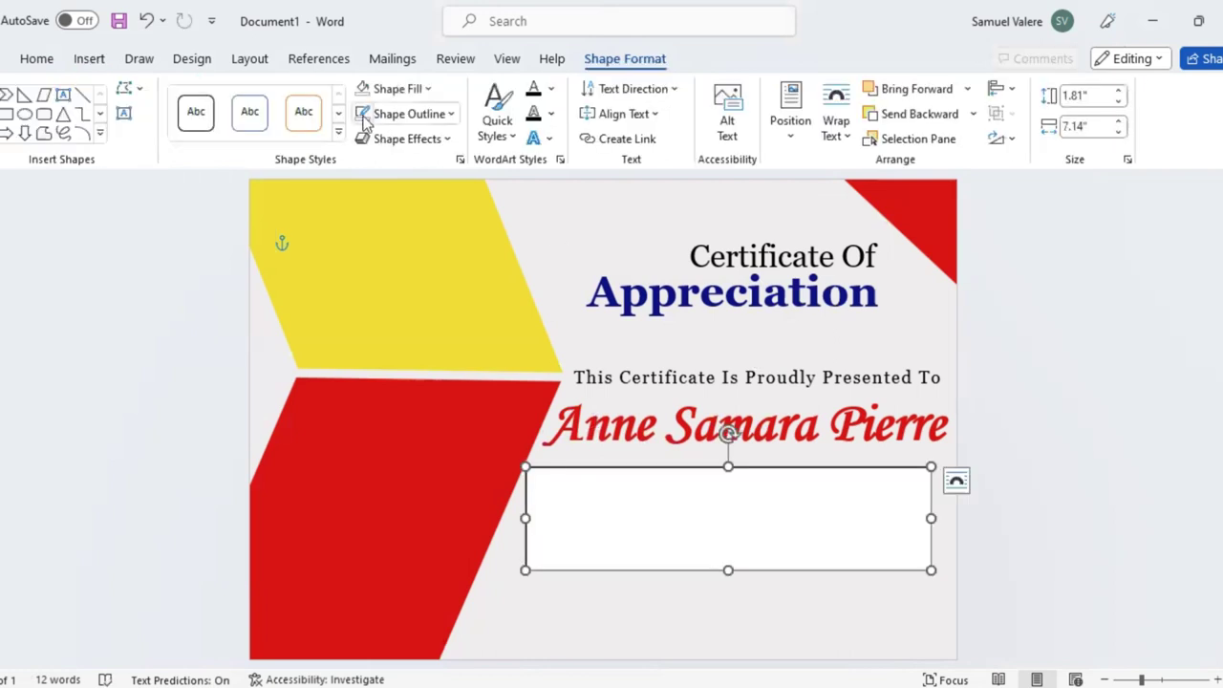
left_click(552, 482)
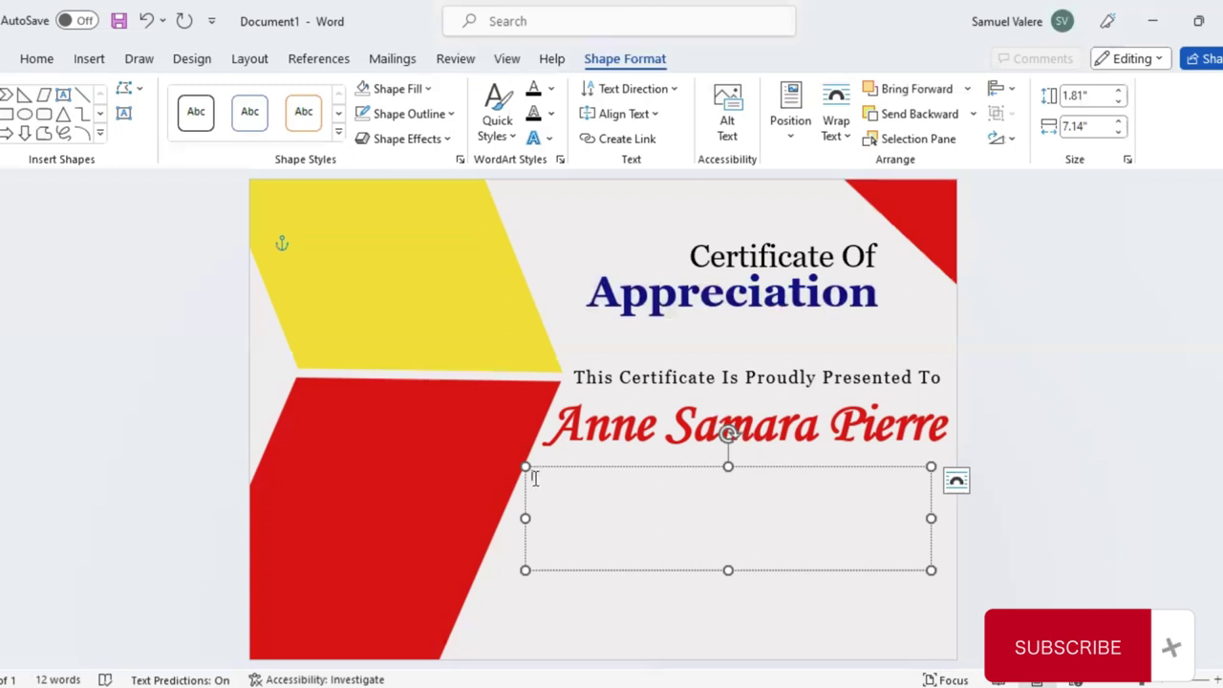
key("shift+F10")
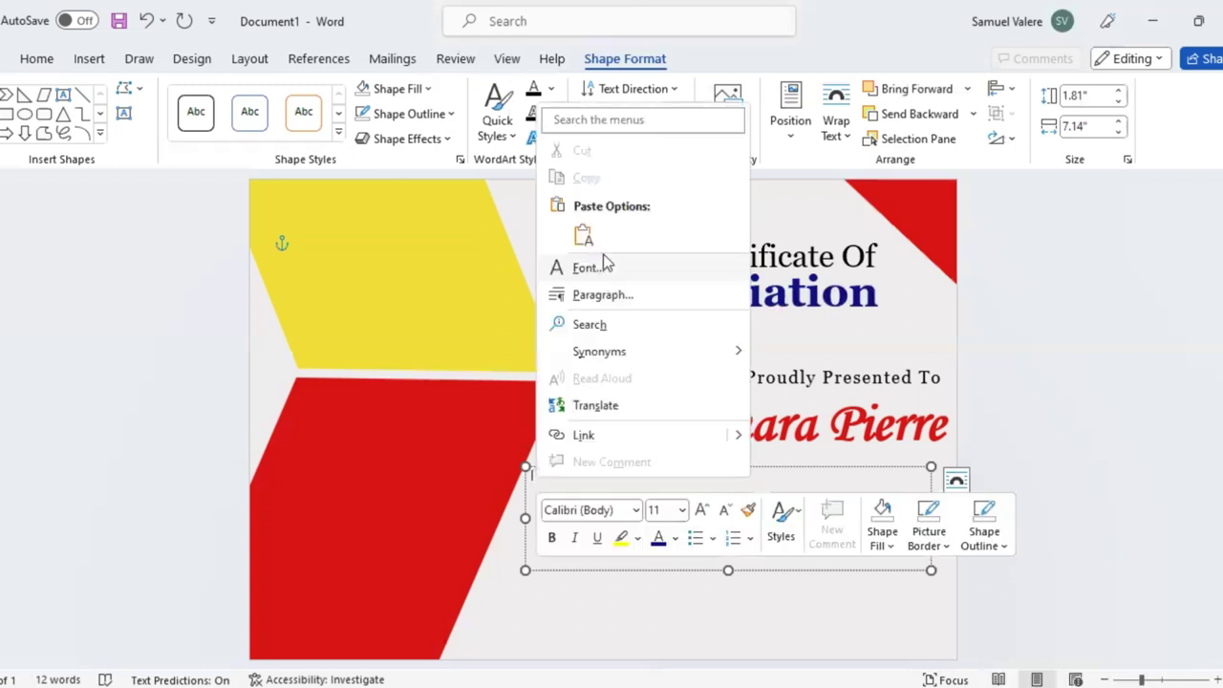
left_click(584, 237)
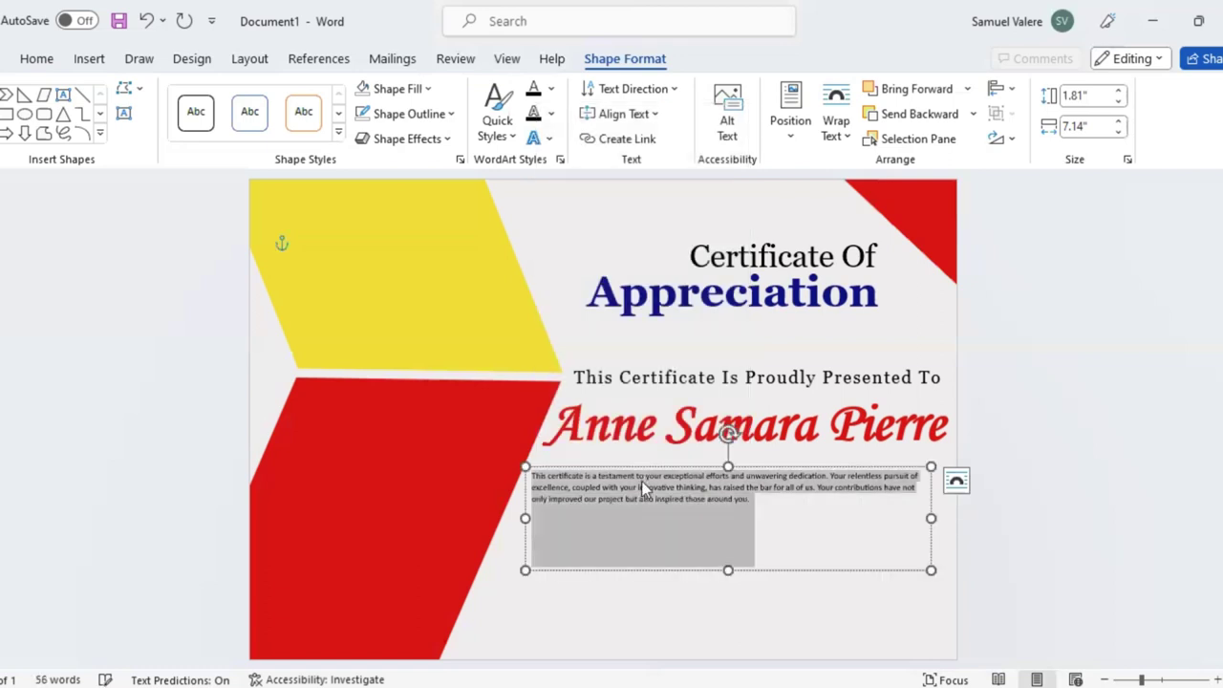
Format the paragraph as 18 pt Georgia, centred
triple_click(643, 487)
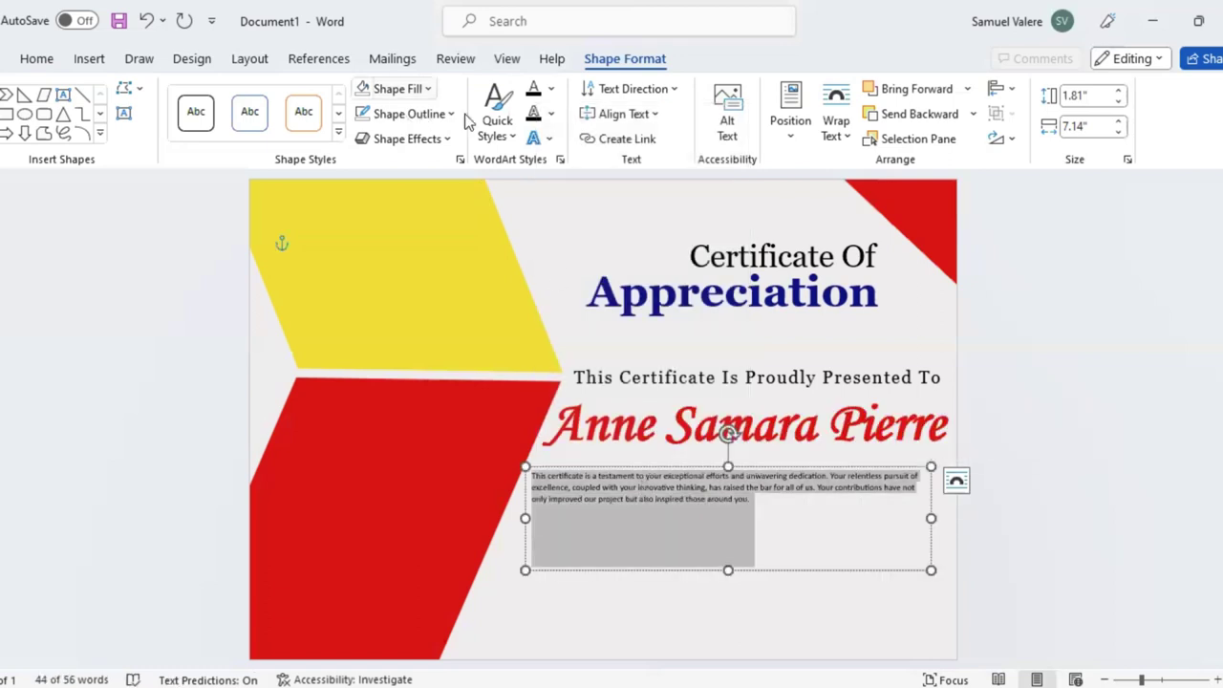
left_click(38, 59)
left_click(233, 96)
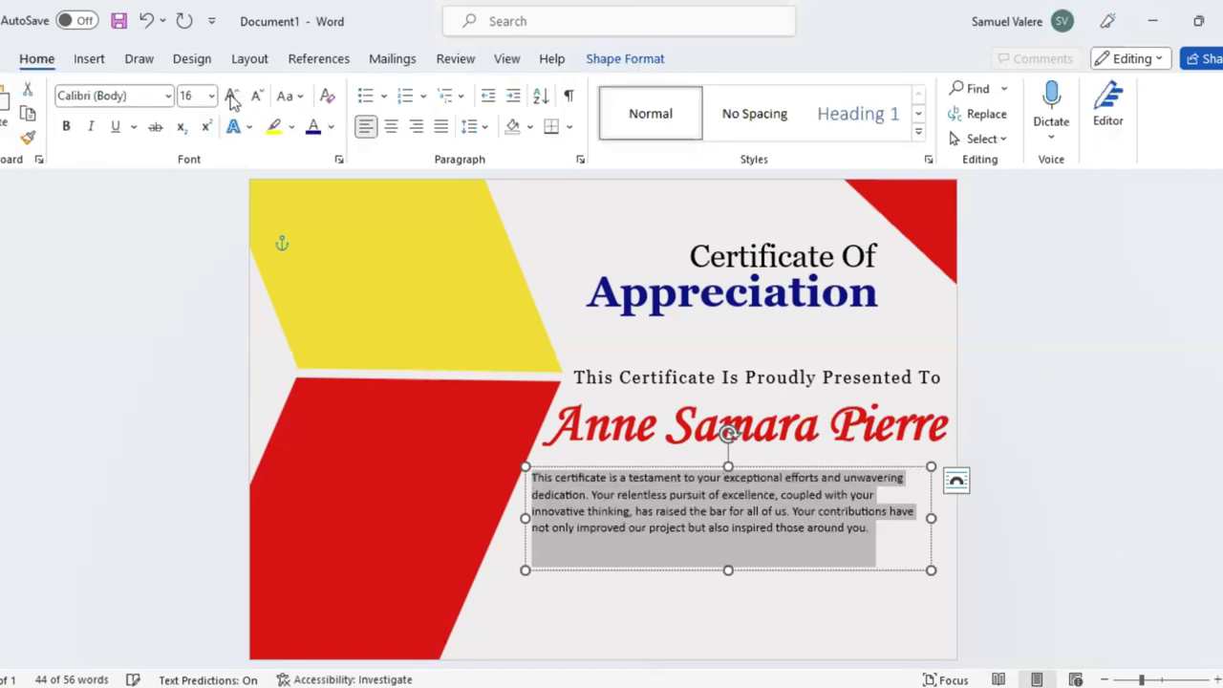
left_click(232, 96)
left_click(142, 94)
type("Georgia")
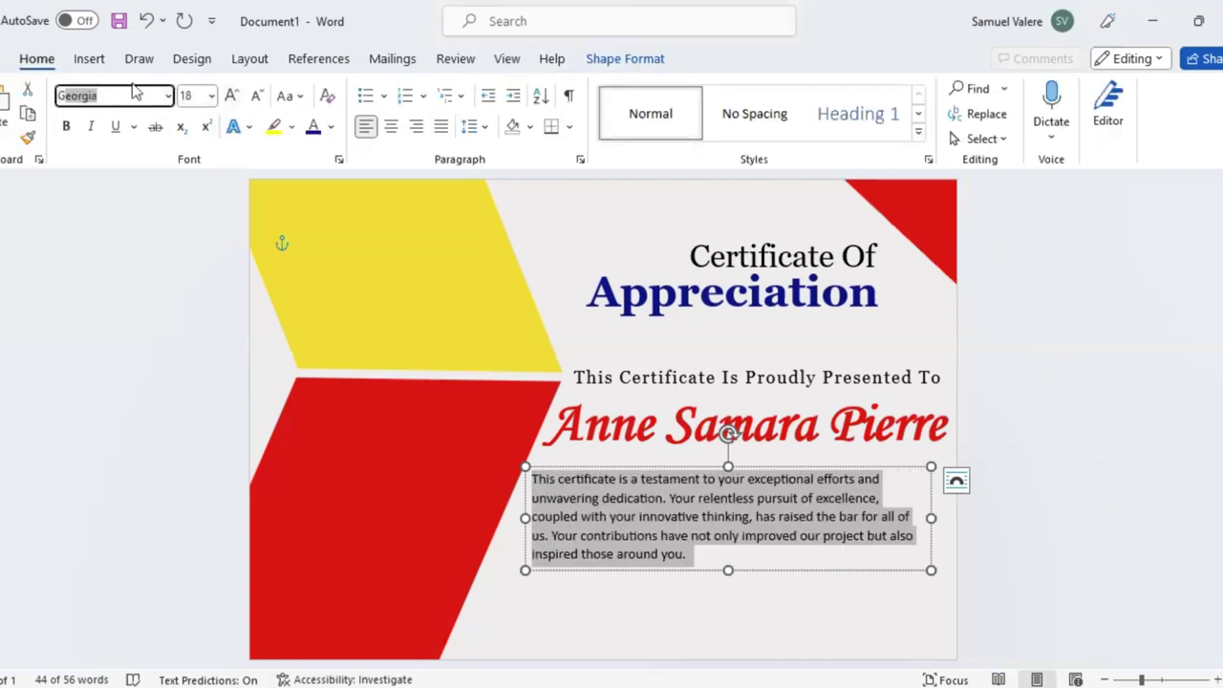
key("Return")
left_click(391, 127)
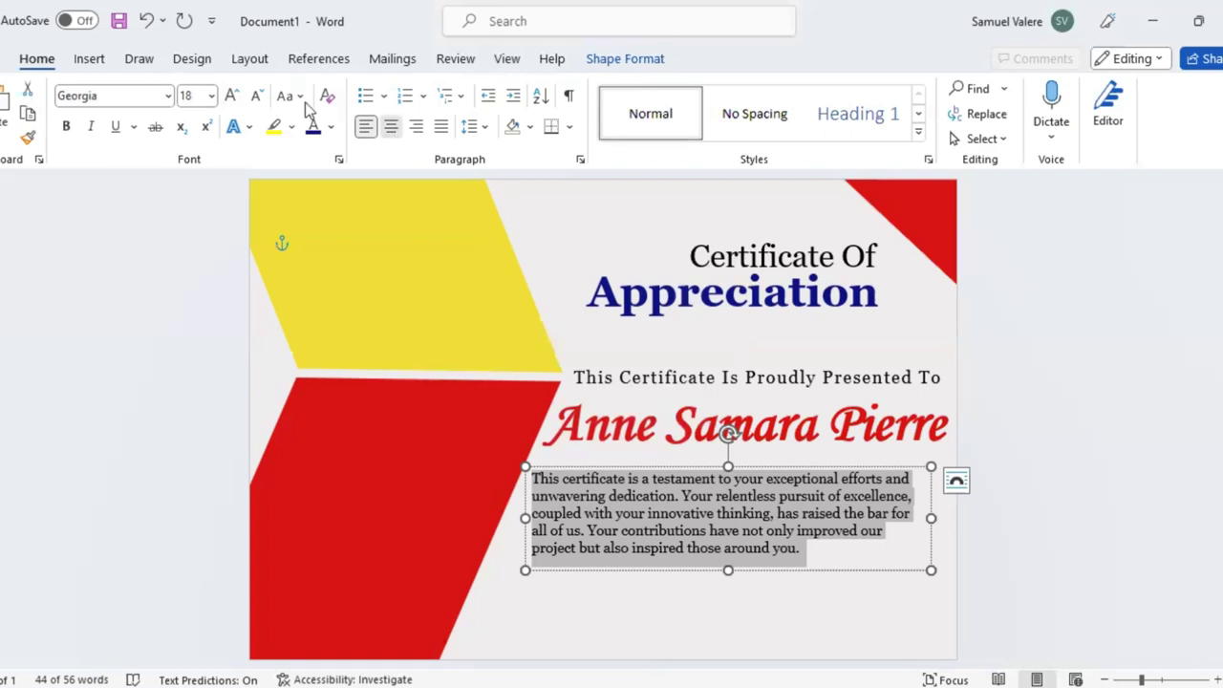
Resize and reposition the paragraph box beneath the name
left_click_drag(525, 517, 499, 516)
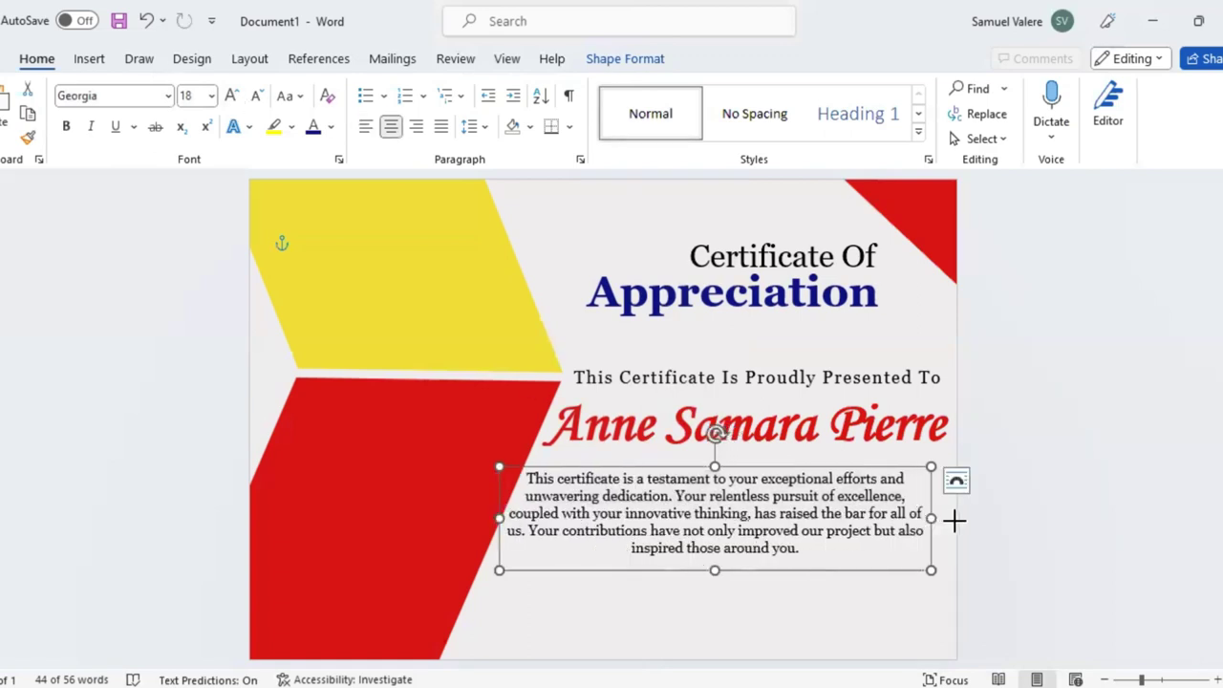
left_click_drag(930, 518, 953, 518)
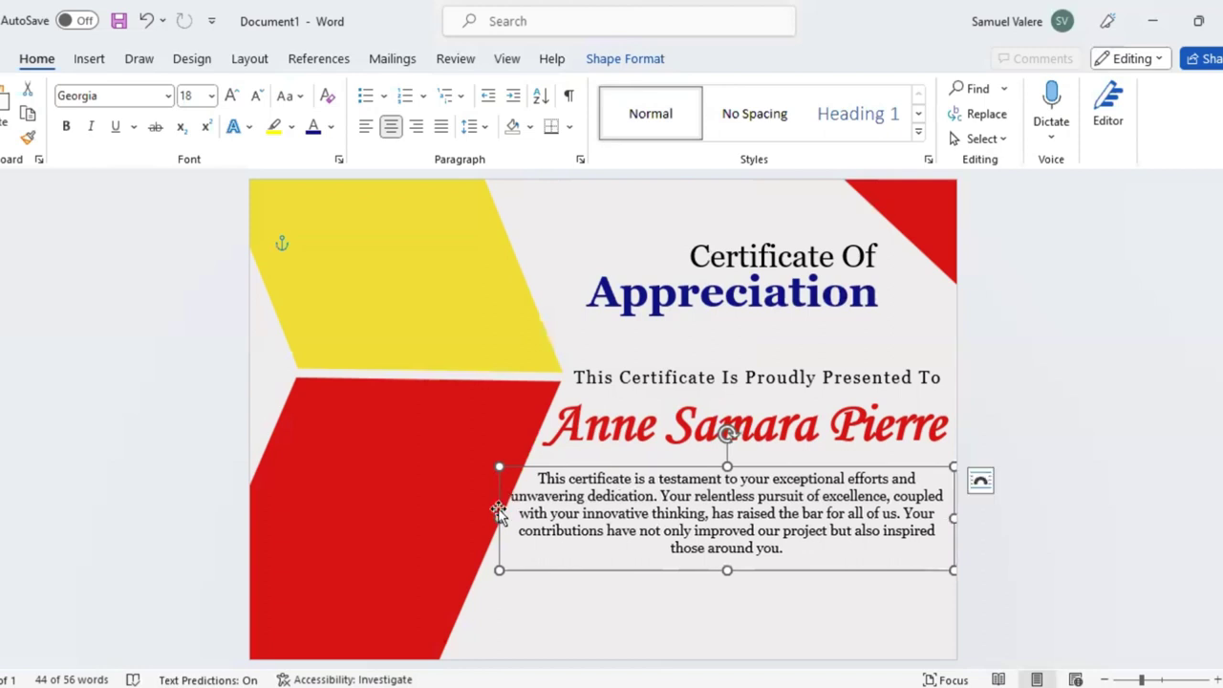
left_click_drag(499, 518, 517, 518)
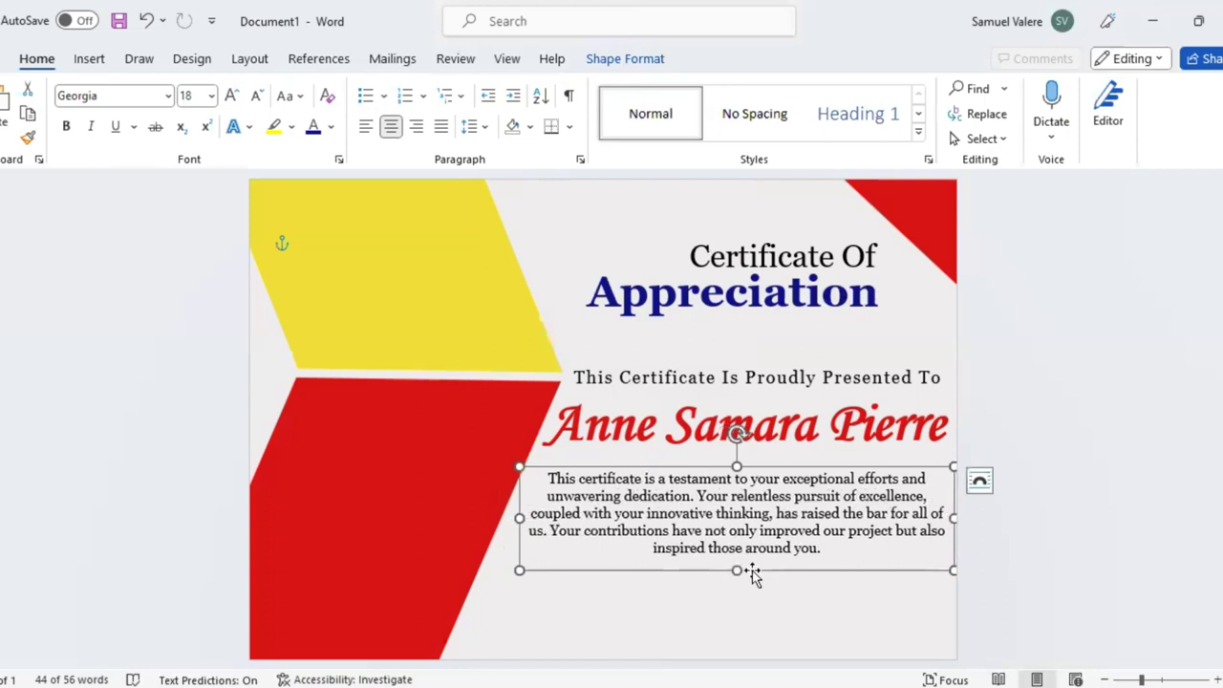
left_click_drag(751, 570, 754, 568)
key("ctrl+Left")
key("ctrl+Left")
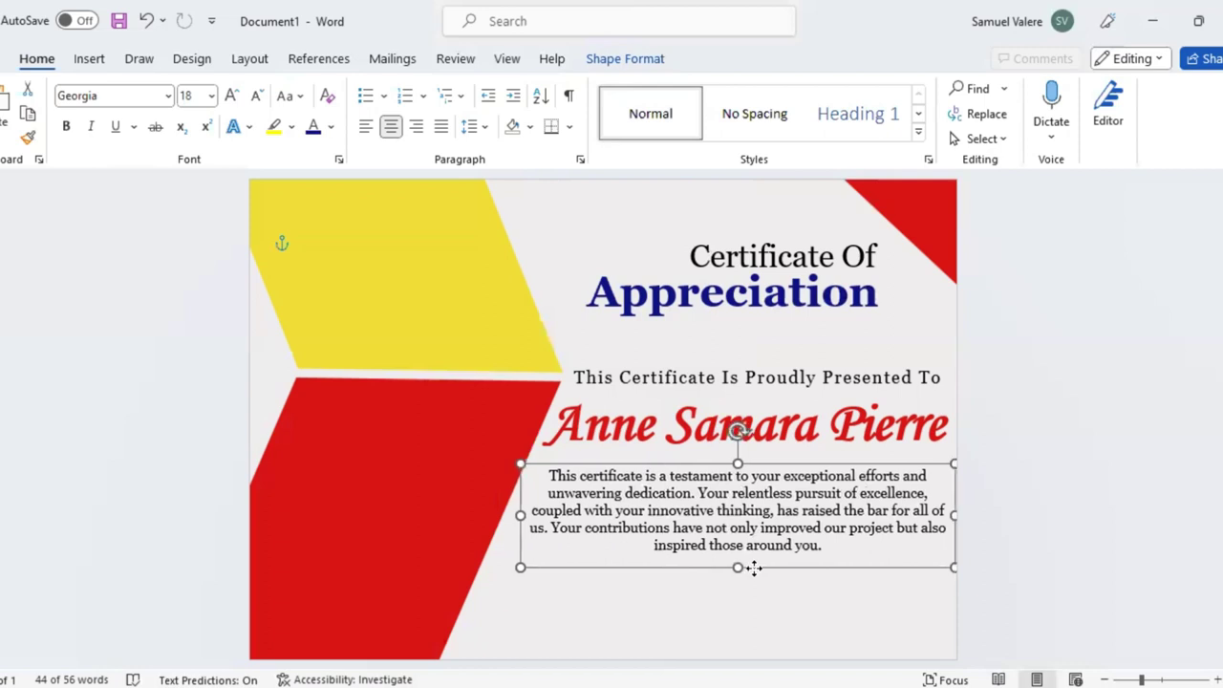
Draw a short straight line near the bottom left of the certificate
left_click(89, 59)
left_click(233, 88)
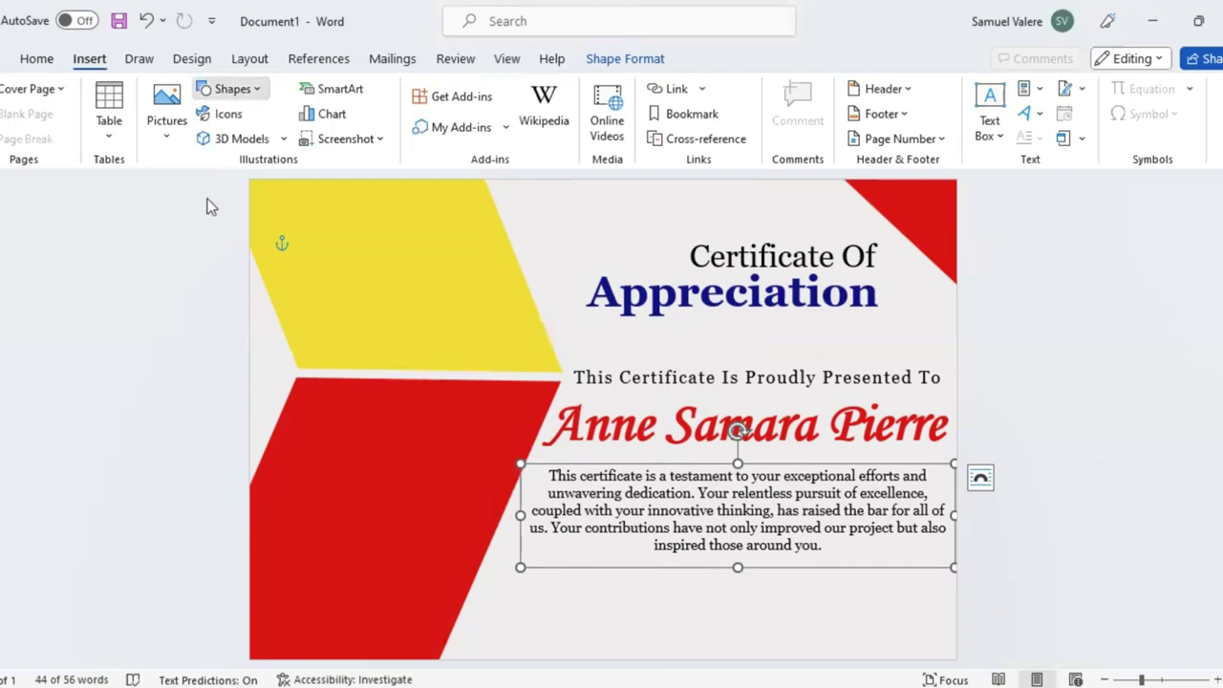
left_click(204, 218)
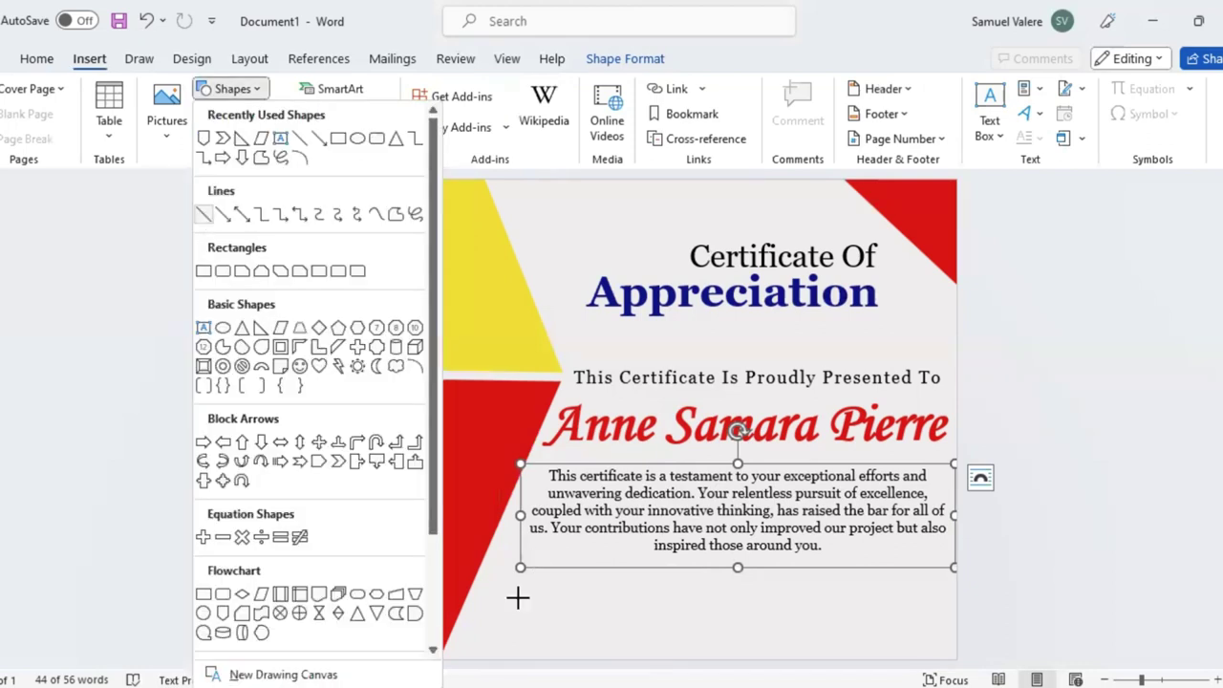
left_click_drag(480, 607, 616, 613)
mouse_move(558, 646)
left_mouse_down()
mouse_move(639, 603)
mouse_move(553, 628)
left_mouse_up()
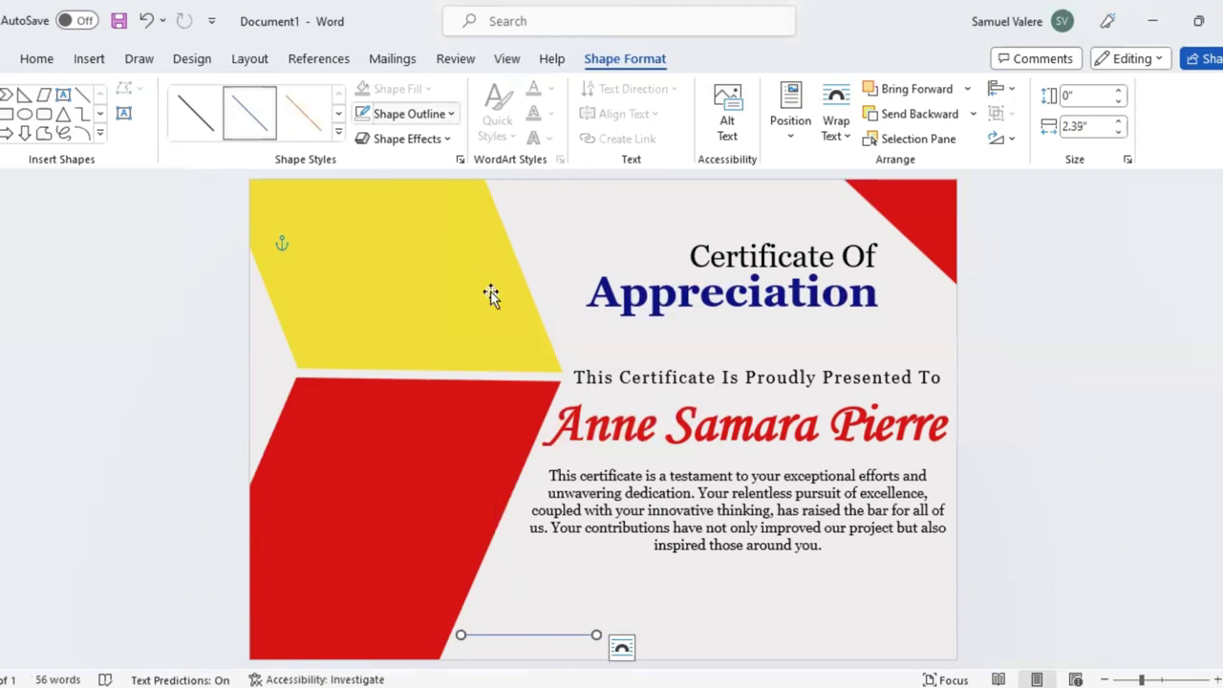
key("ctrl+z")
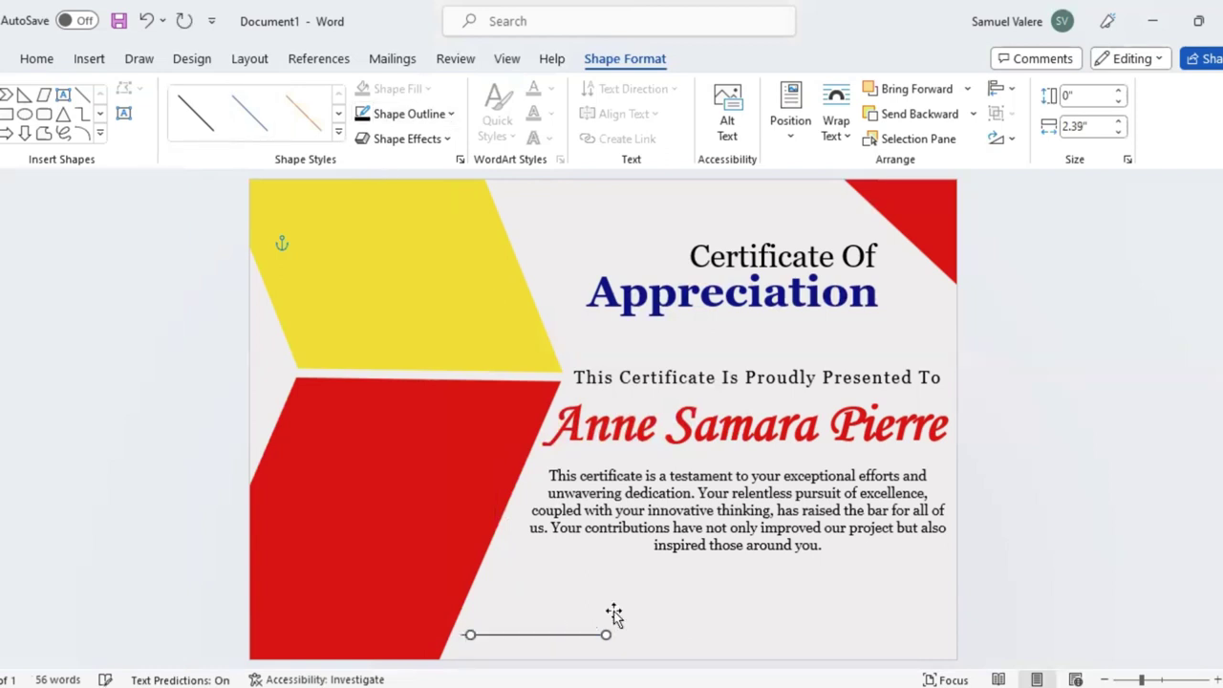
Paste a copy of the line at the bottom right and draw a text box above the left line
key("ctrl+v")
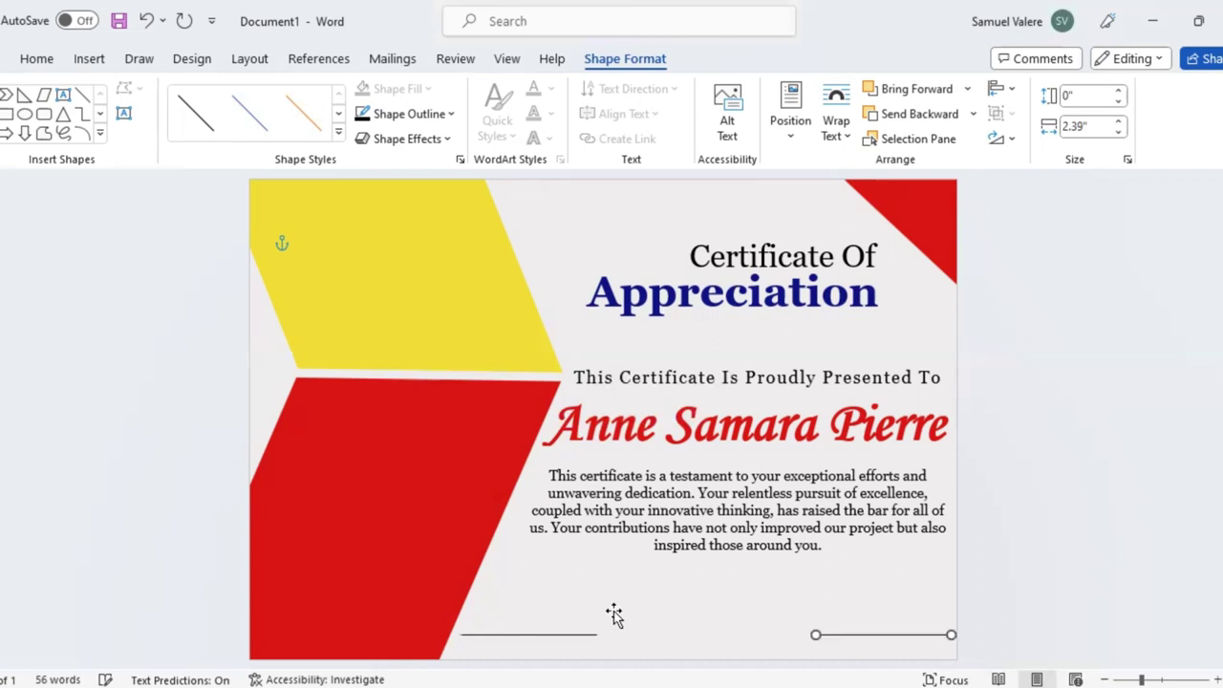
key("Left")
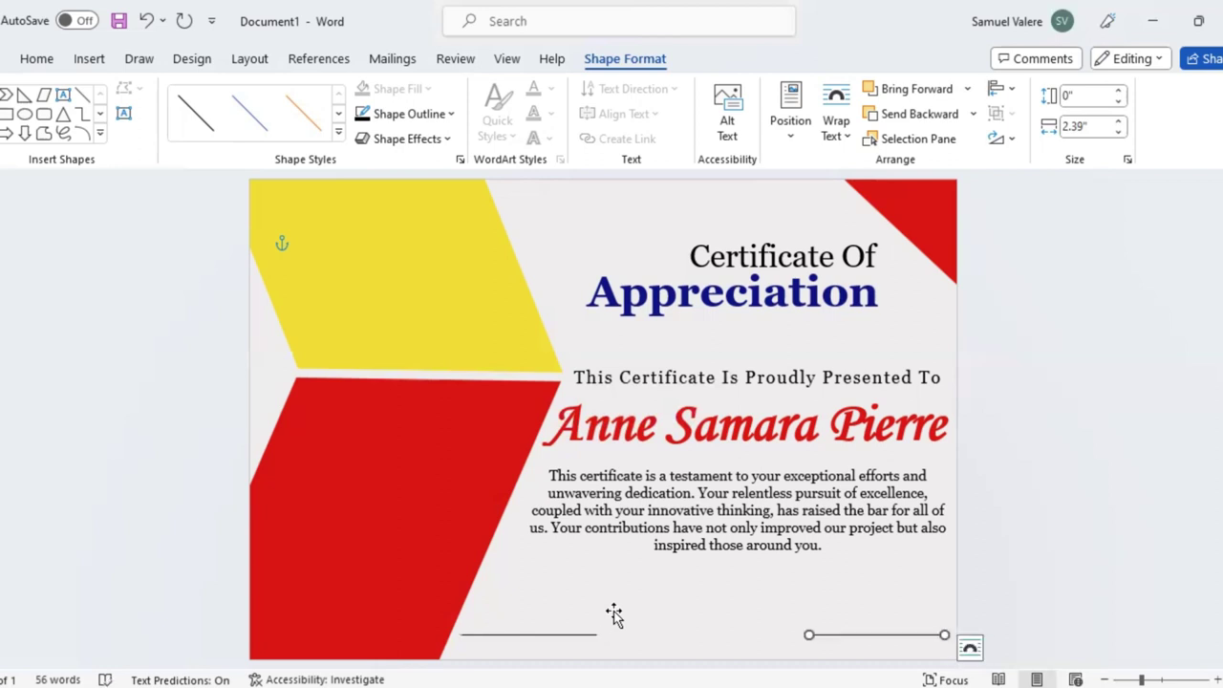
key("ctrl+Right")
left_click(63, 100)
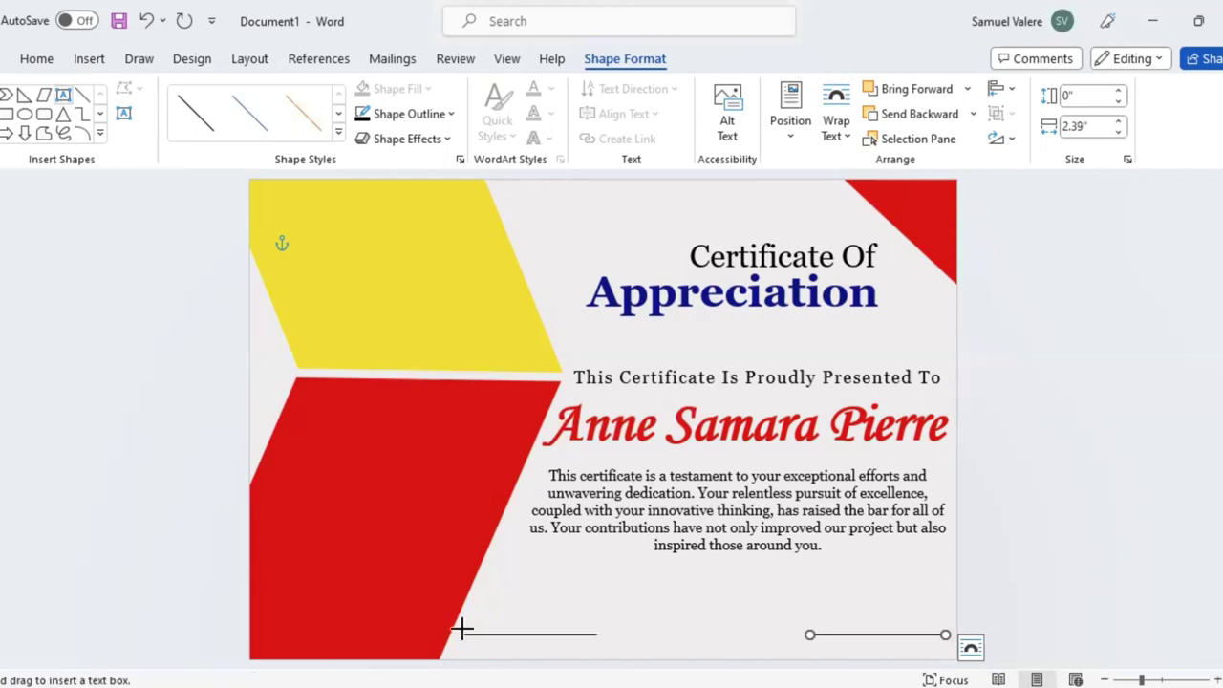
left_click_drag(479, 608, 628, 635)
type("Signature")
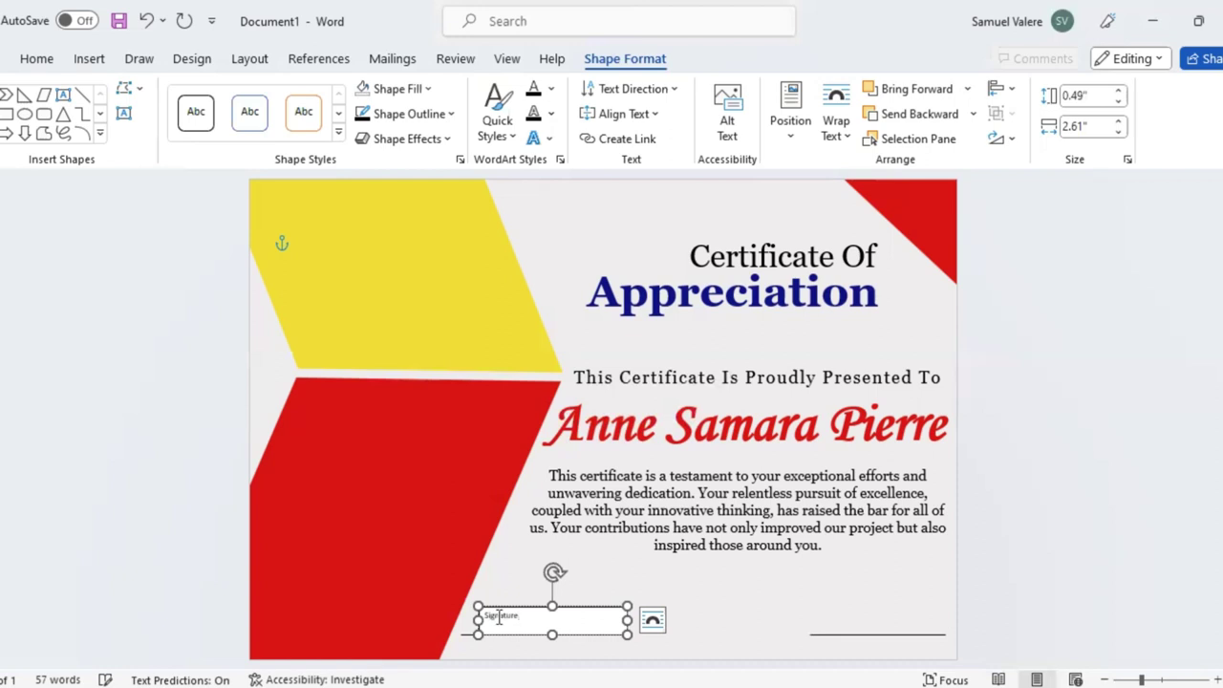
Remove the Signature text box's outline and set its text in Georgia
double_click(497, 617)
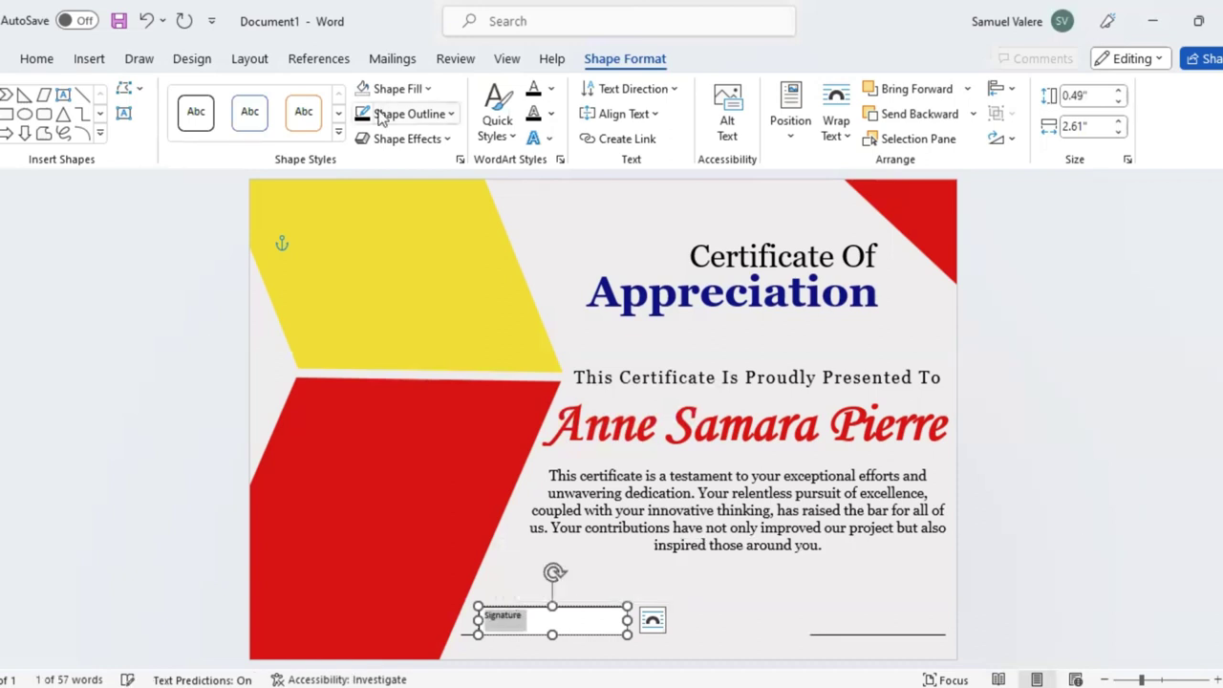
left_click(449, 114)
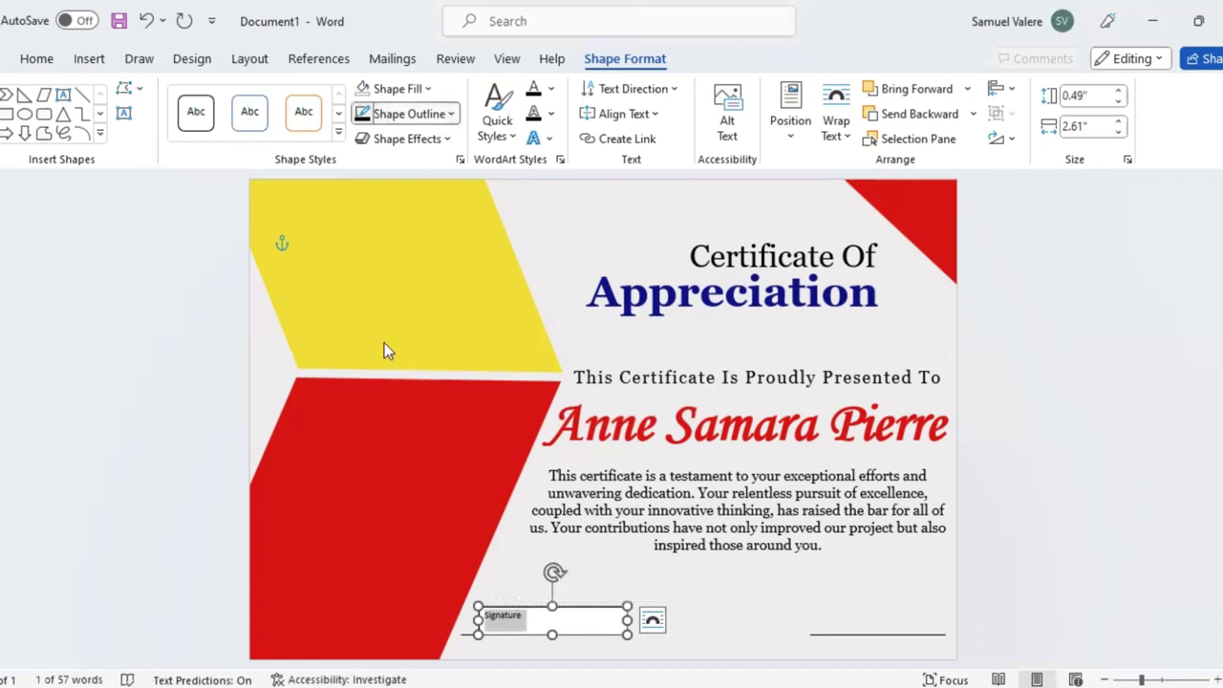
left_click(382, 382)
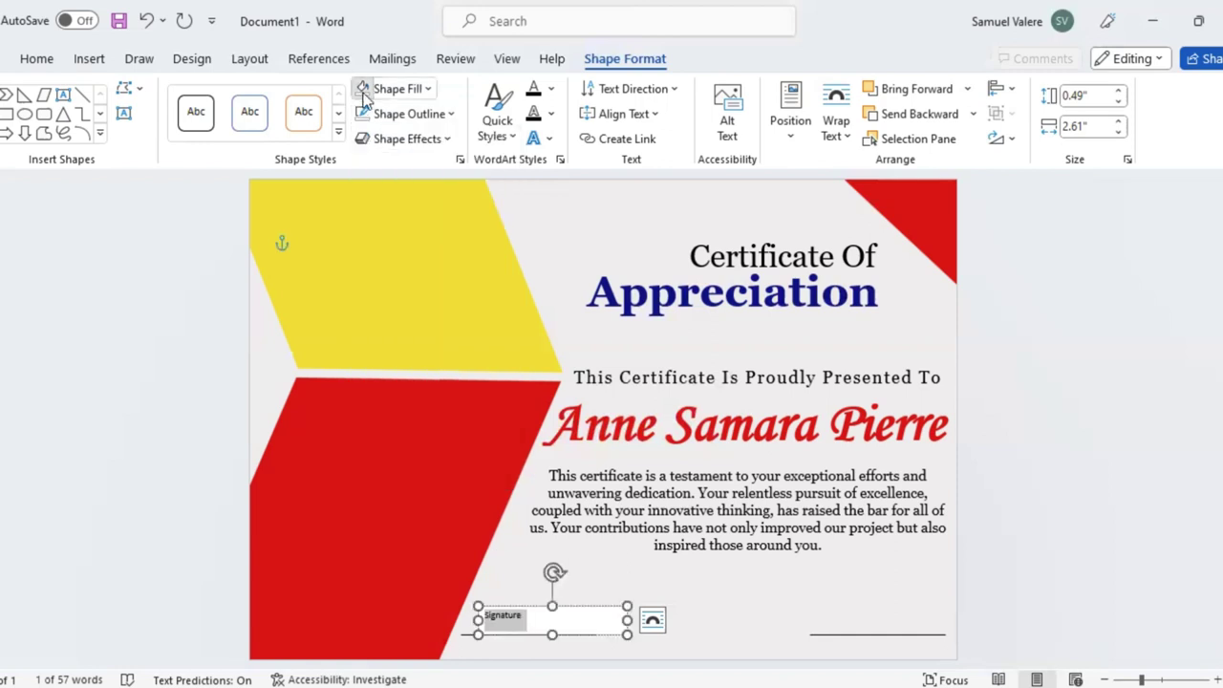
left_click(33, 59)
left_click(137, 95)
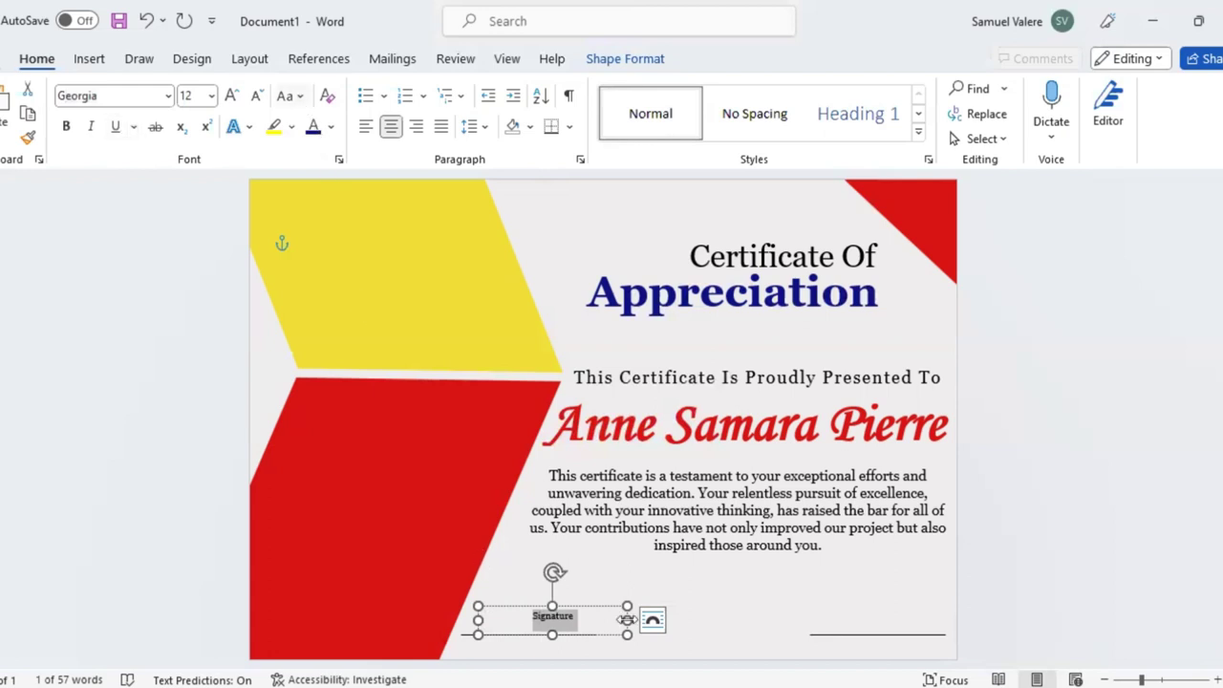
Narrow the Signature box, make it uppercase, and place it under the left line
left_click_drag(626, 619, 559, 619)
key("ctrl+shift+a")
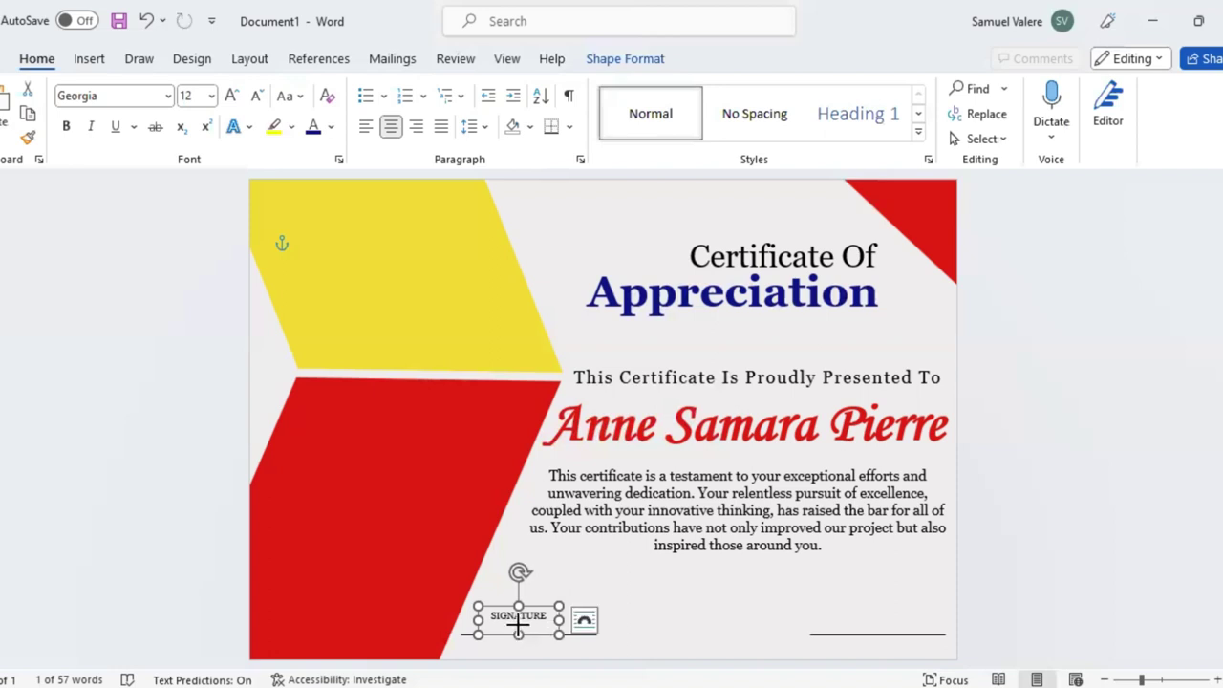
left_click_drag(518, 623, 543, 654)
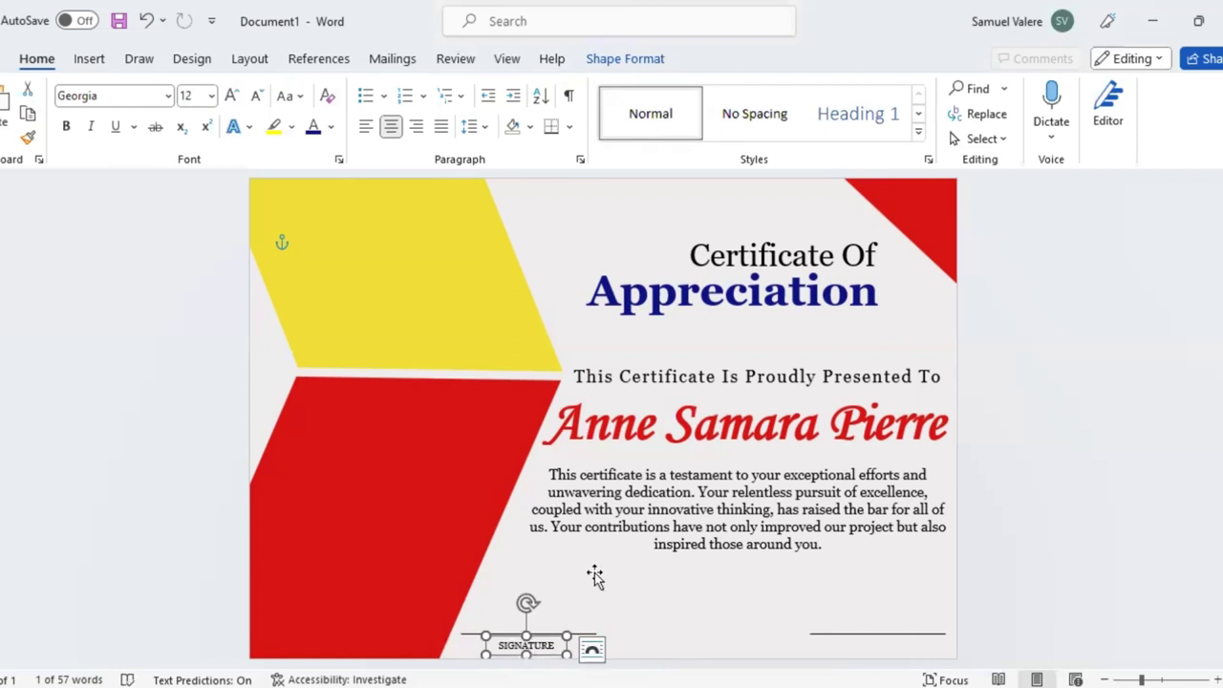
Duplicate the SIGNATURE caption under the right line and align both captions
key("ctrl+v")
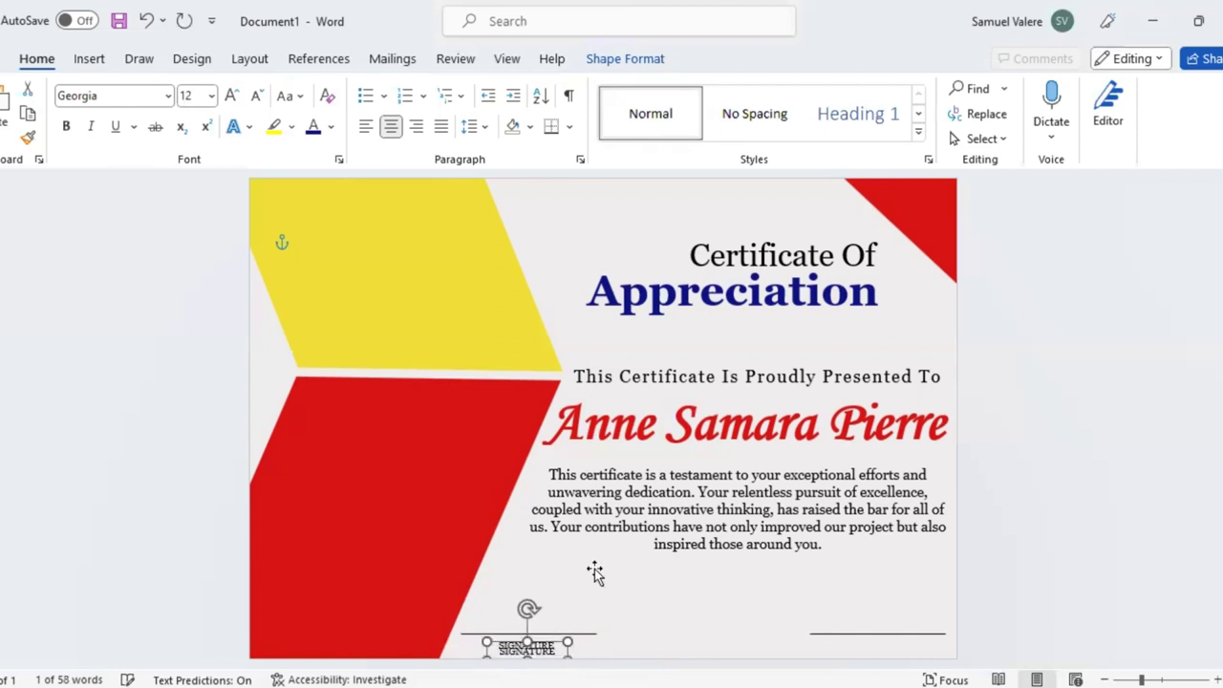
key("Up")
key("Up")
key("Right")
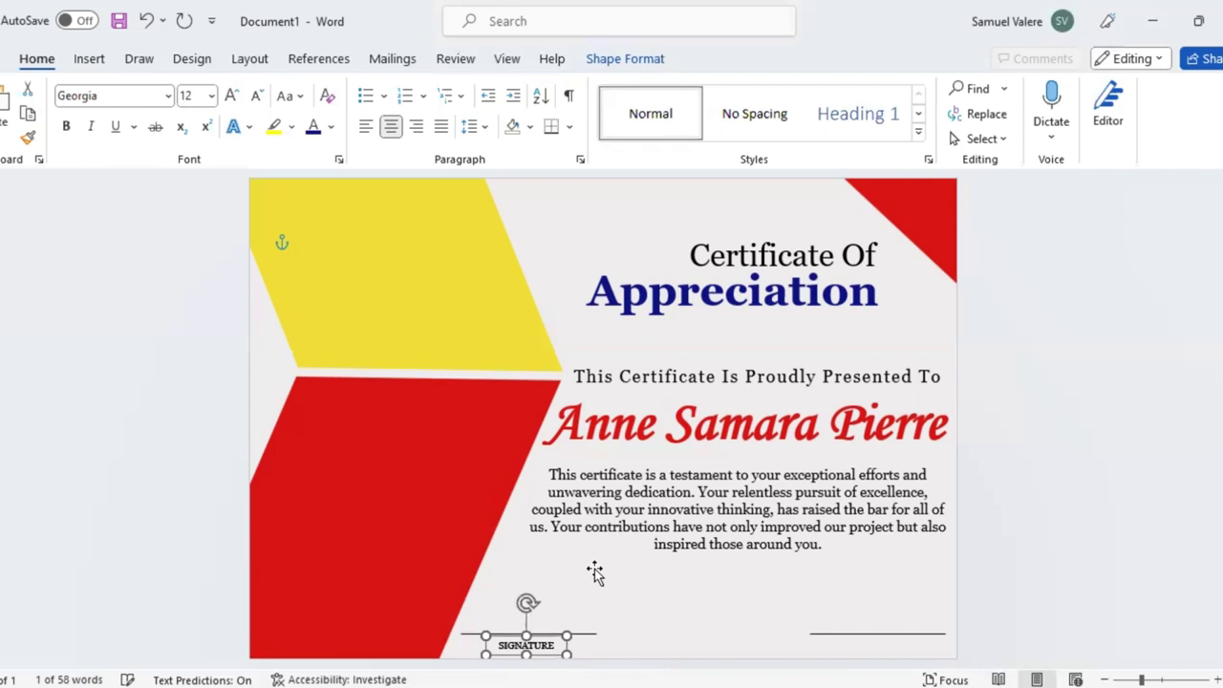
key("Up")
key("Right")
key("Right")
key("Right")
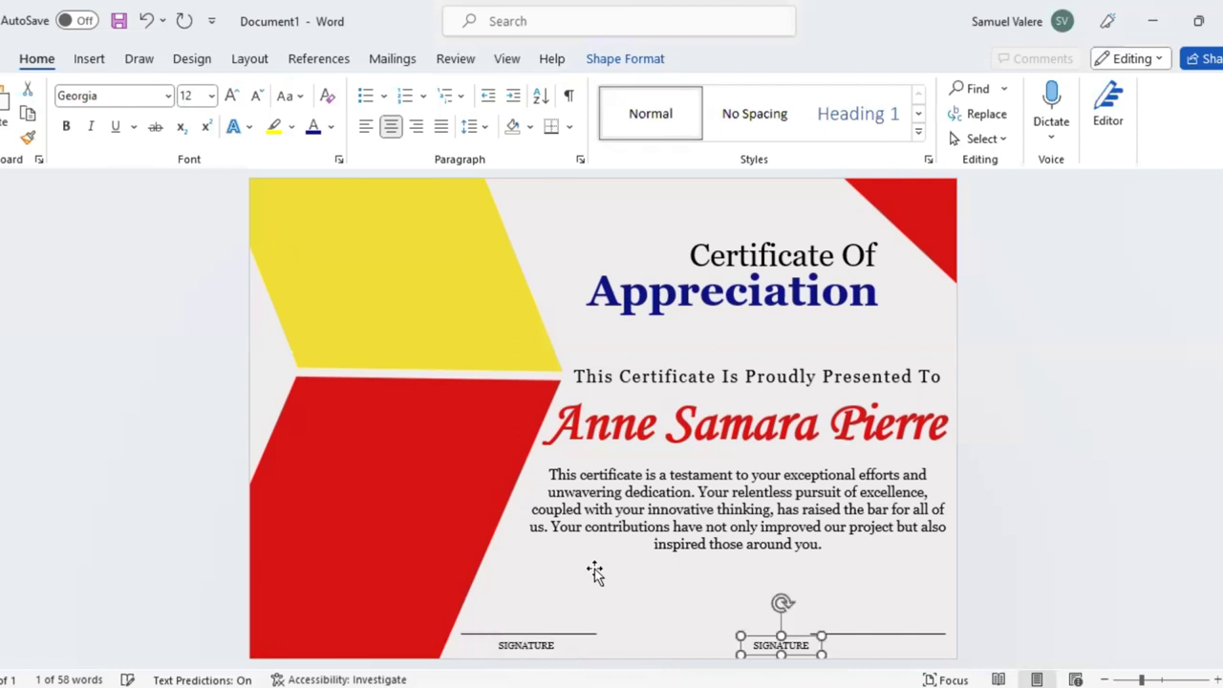
key("Right")
key("Right")
key("Right")
key("Right")
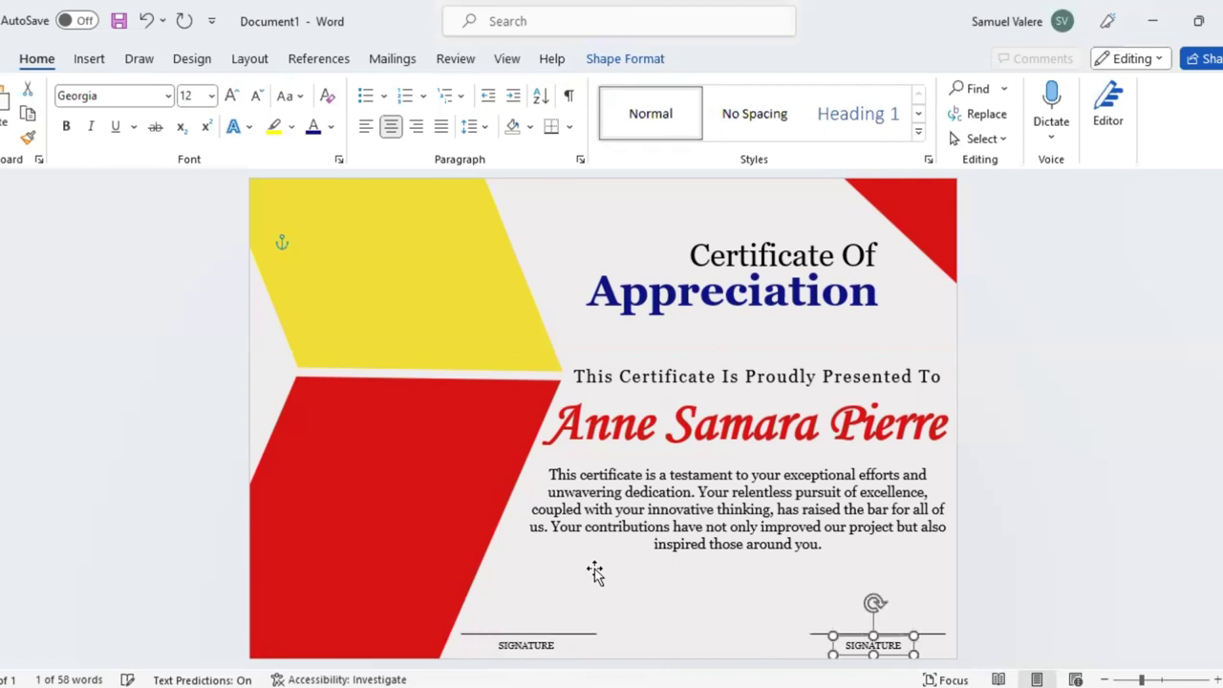
key("Right")
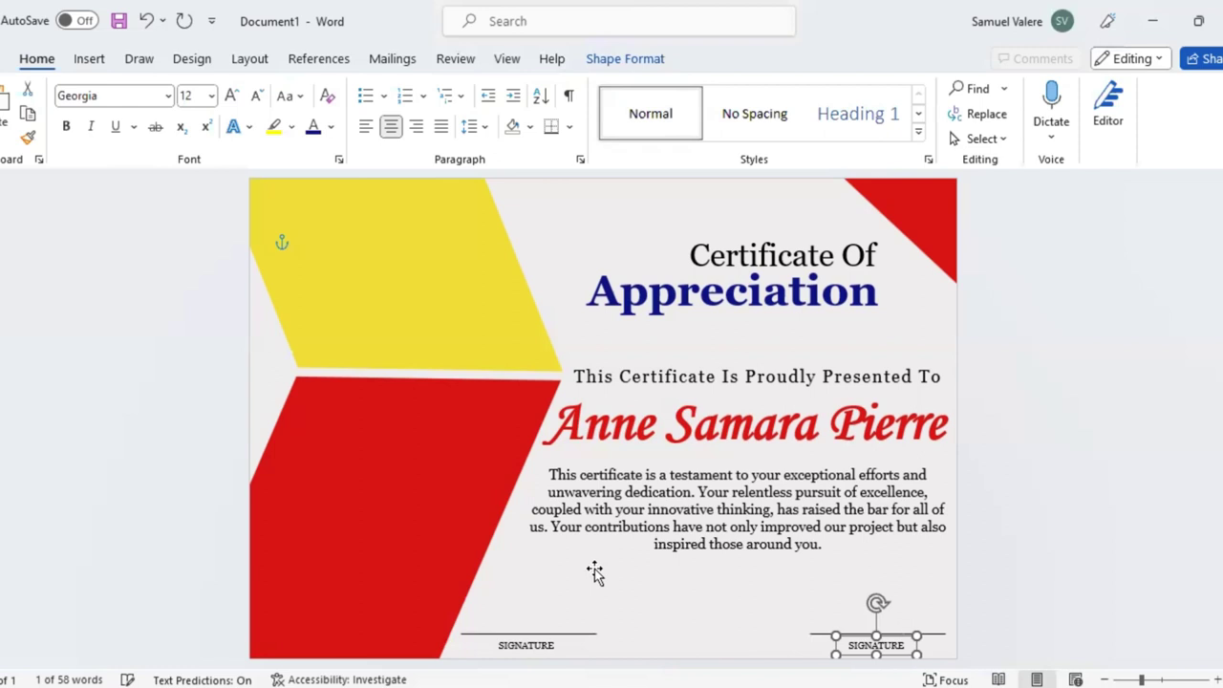
key("Right")
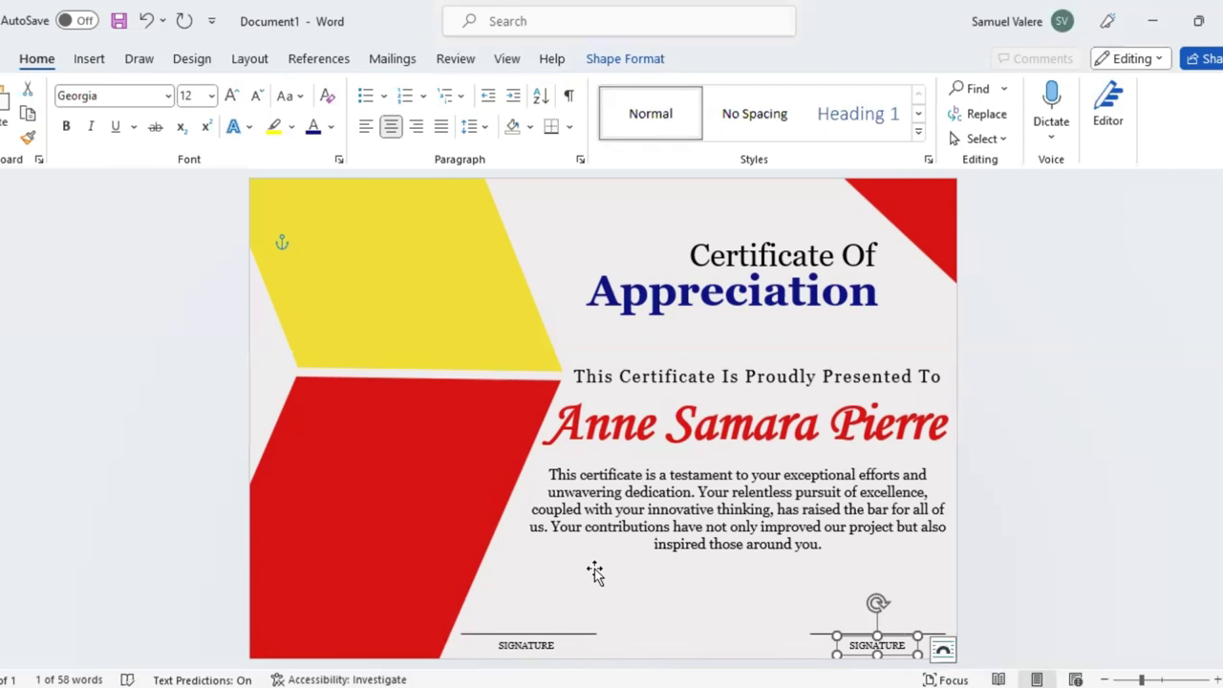
key("Right")
key("Up")
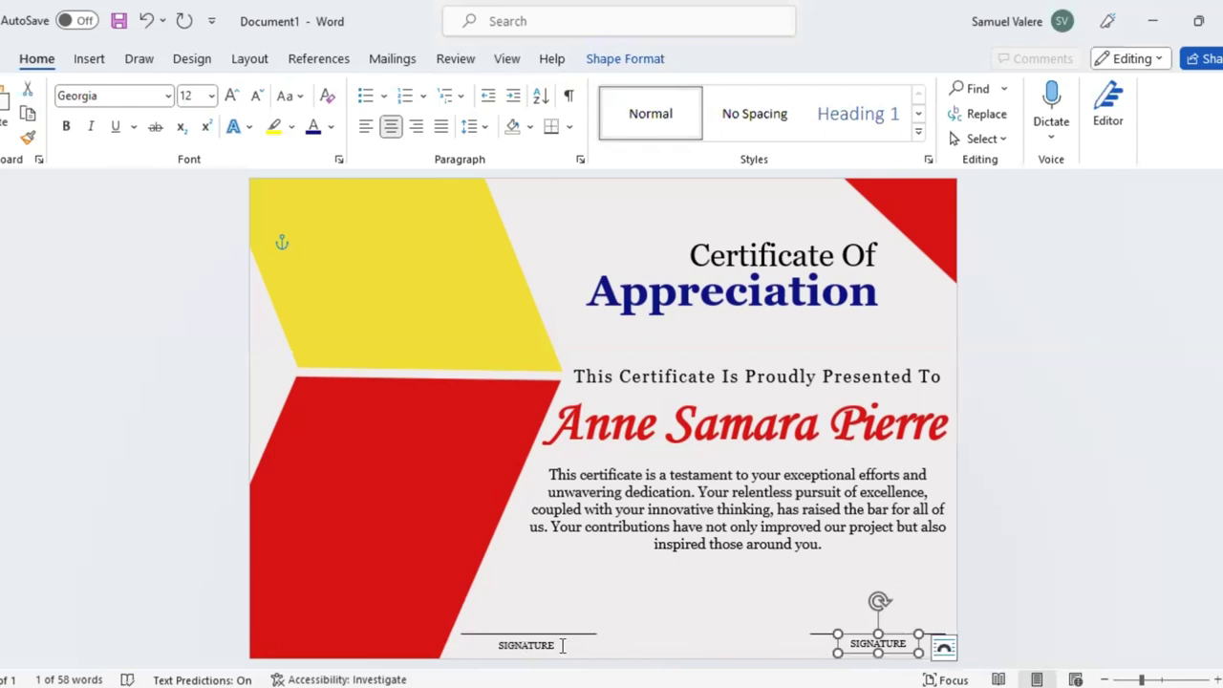
left_click(563, 646)
key("Right")
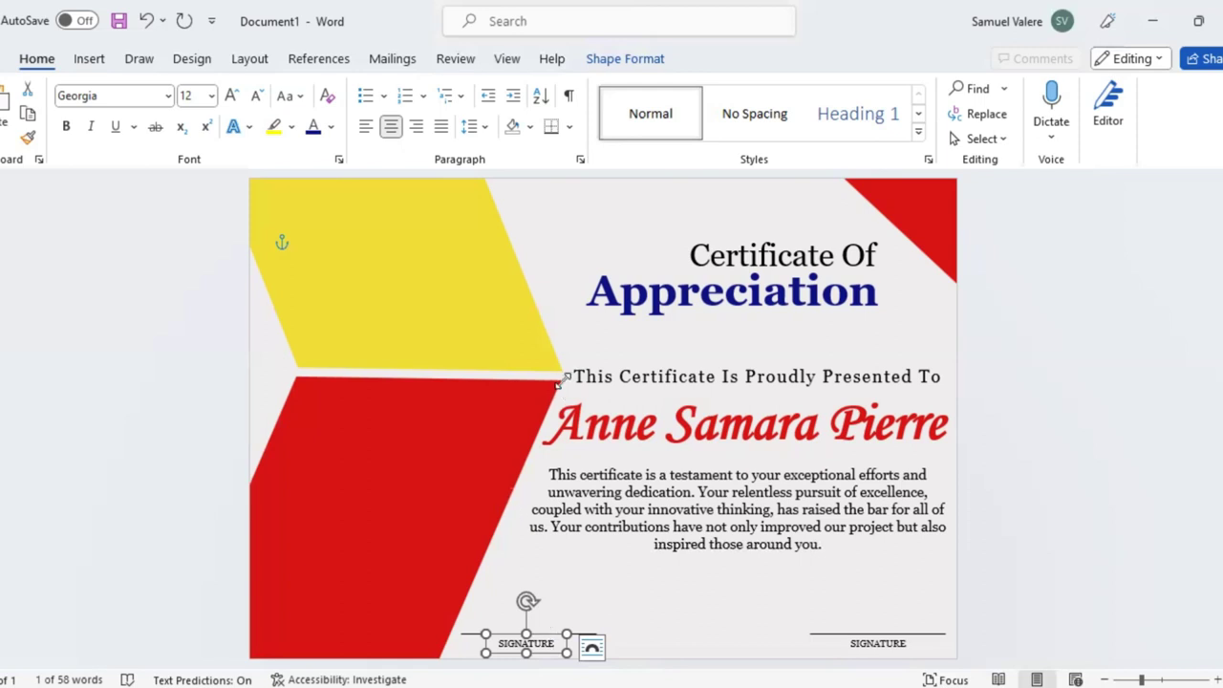
Narrow the yellow chevron panel and raise the red panel so it meets the yellow corner
left_click_drag(561, 381, 564, 374)
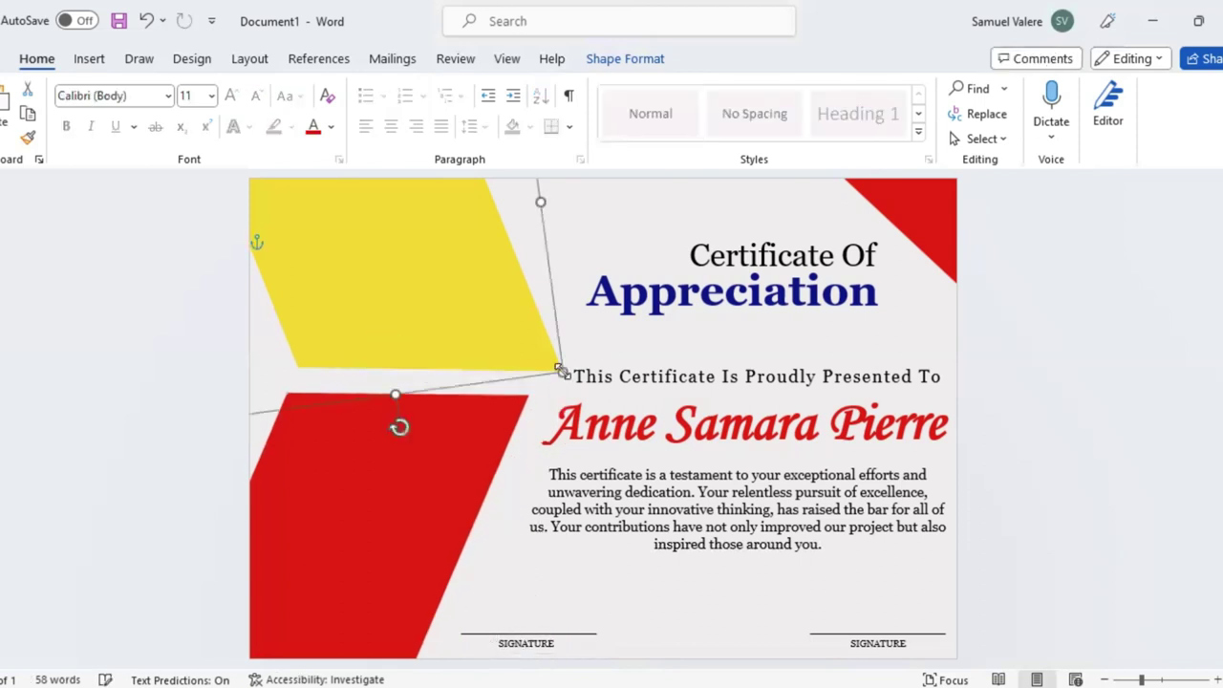
left_click_drag(561, 372, 516, 375)
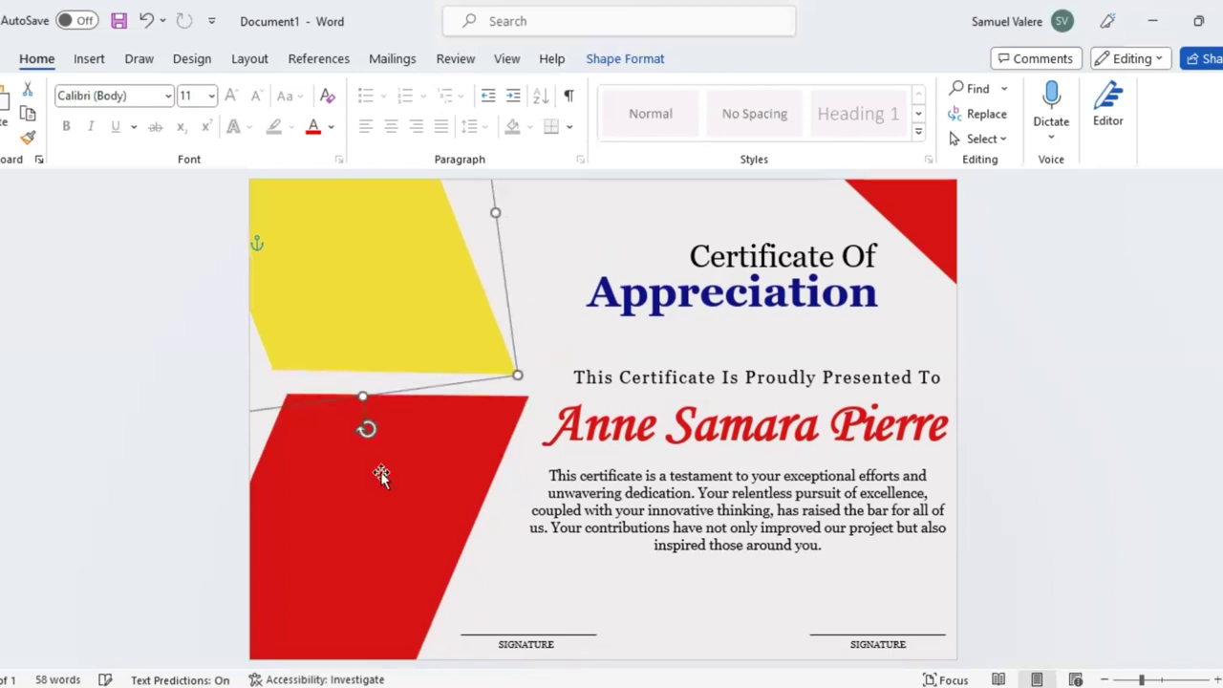
left_click_drag(380, 484, 373, 472)
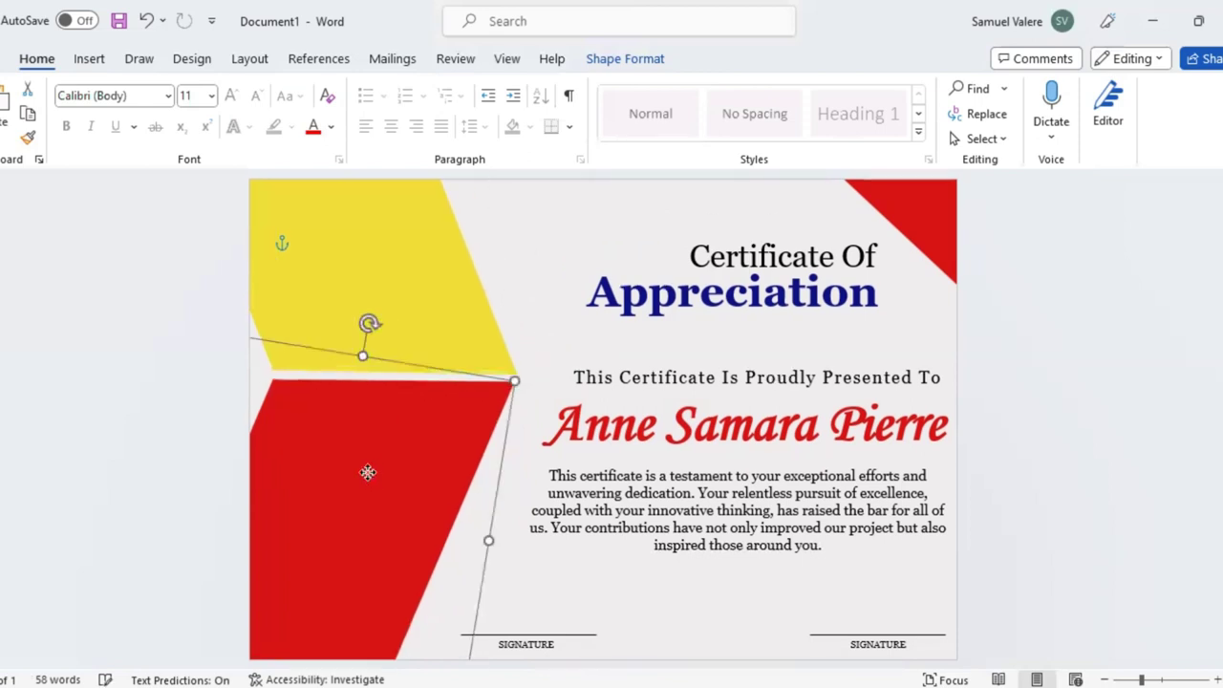
key("Right")
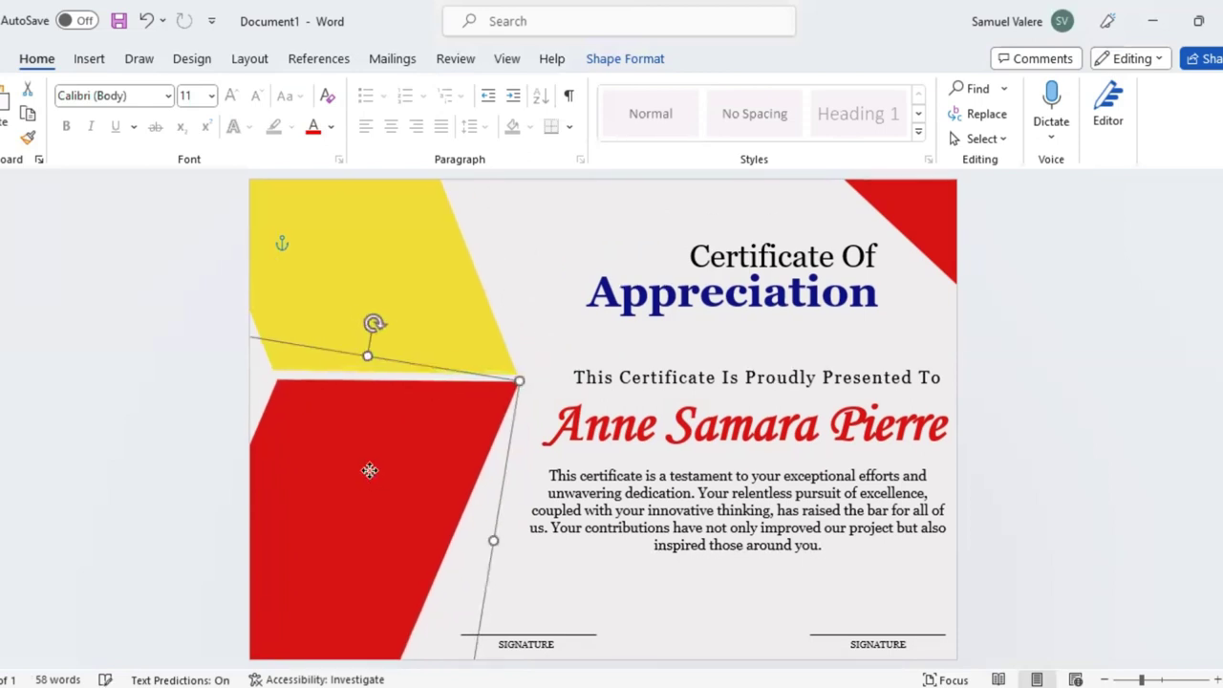
key("Left")
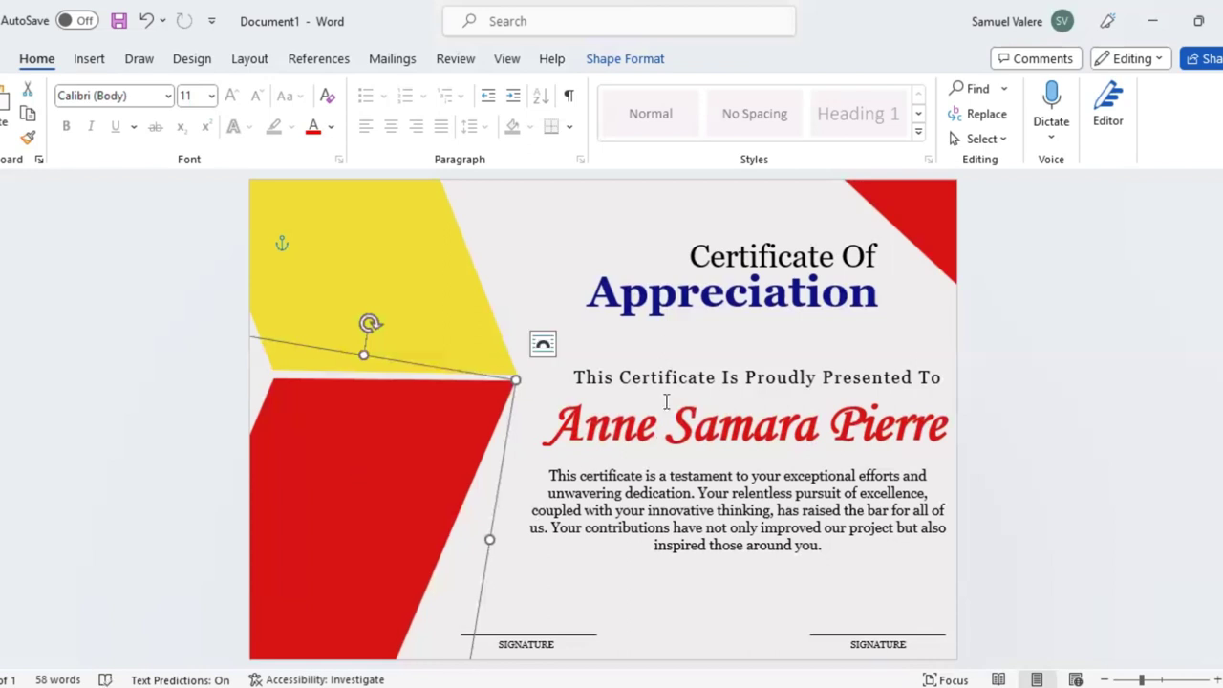
left_click(670, 425)
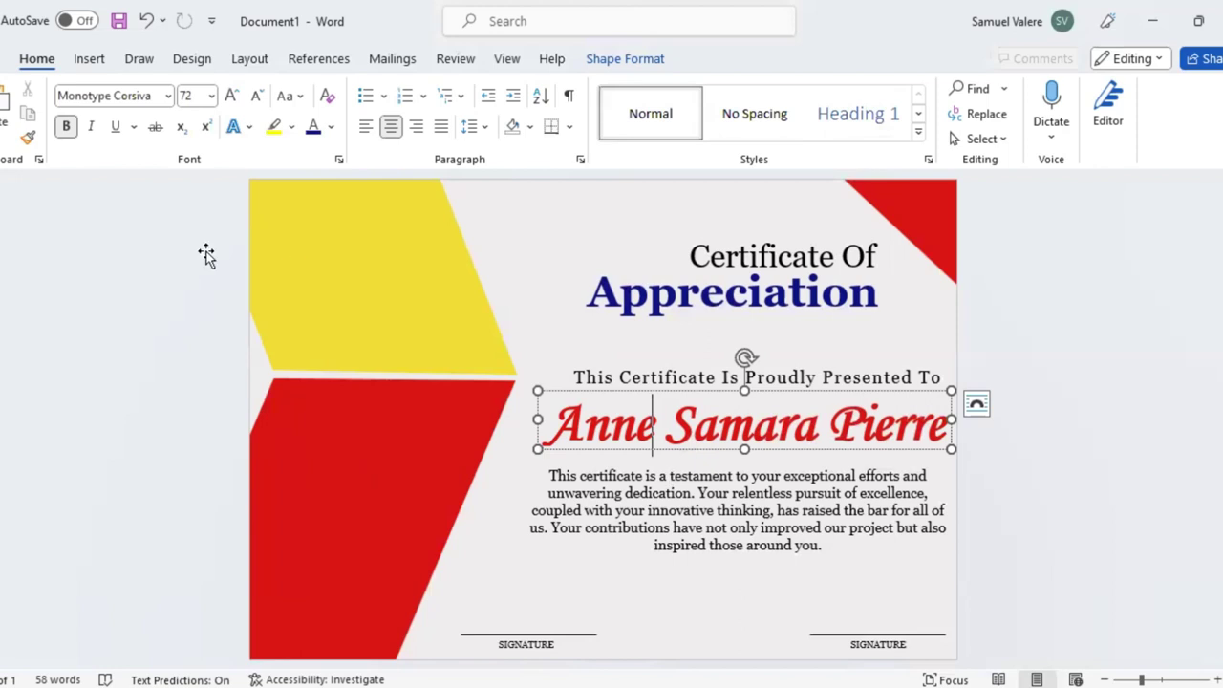
Draw a jagged star seal over the red panel and shrink it slightly
left_click(89, 61)
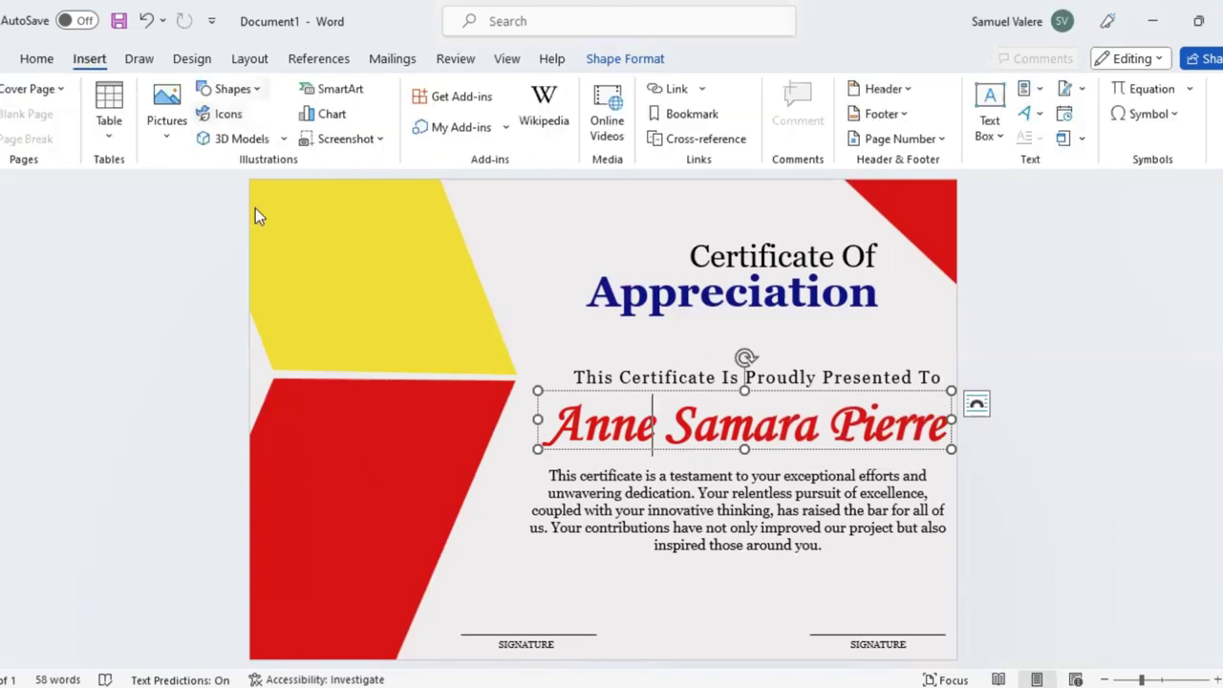
scroll(399, 555, "down", 1)
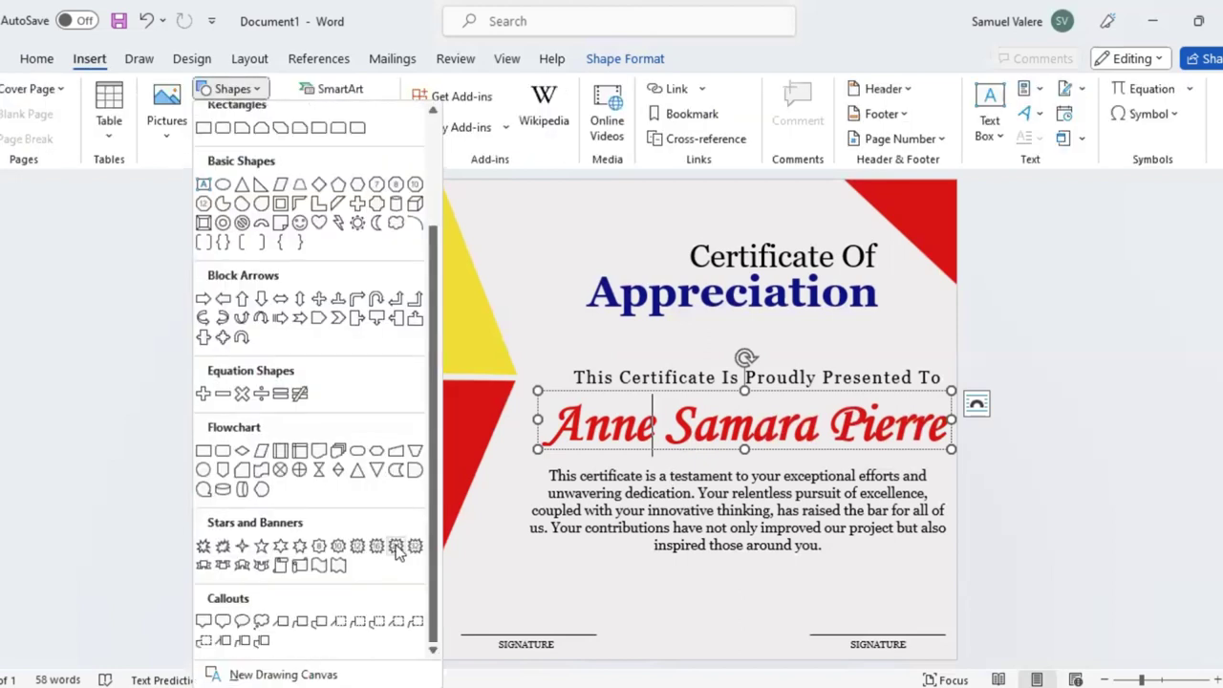
left_click(396, 552)
left_click_drag(417, 460, 532, 586)
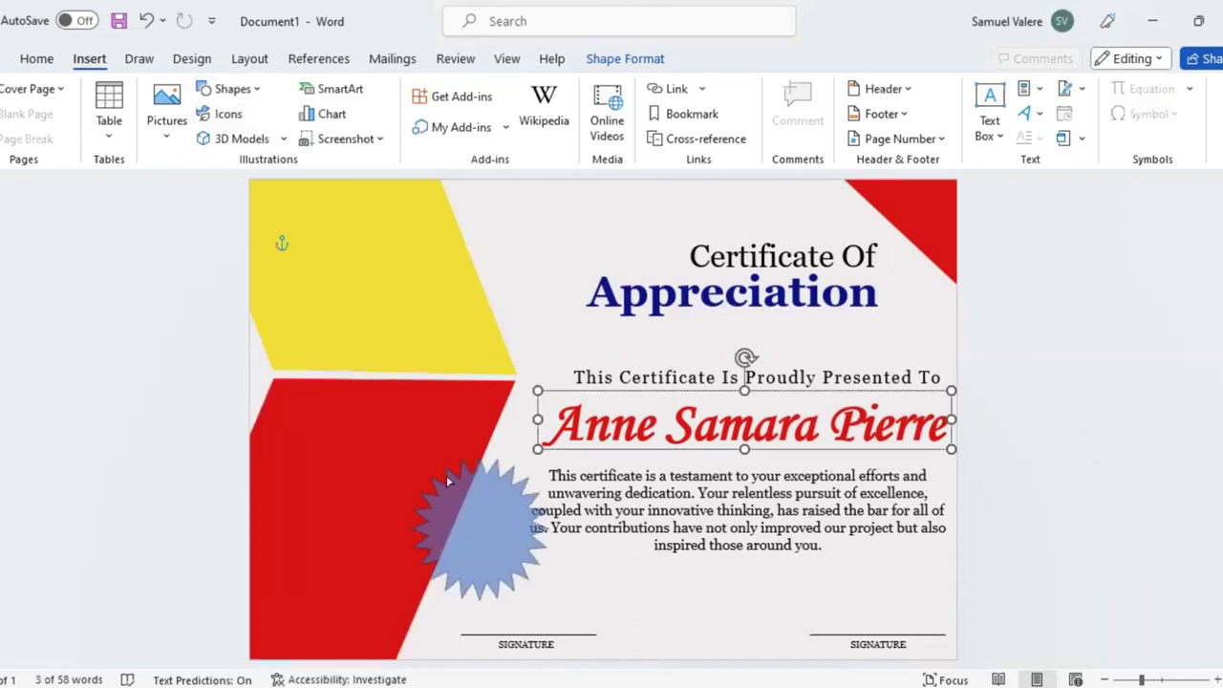
mouse_move(456, 495)
left_mouse_down()
mouse_move(425, 494)
mouse_move(452, 507)
left_mouse_up()
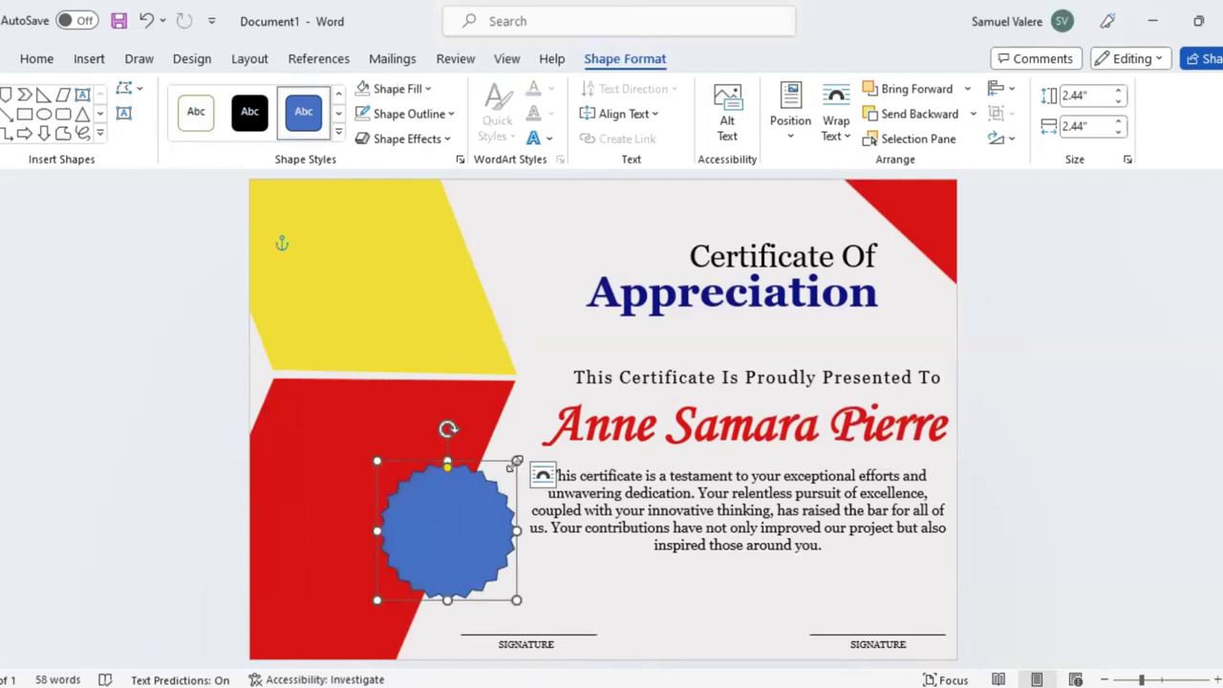
left_click_drag(516, 462, 511, 466)
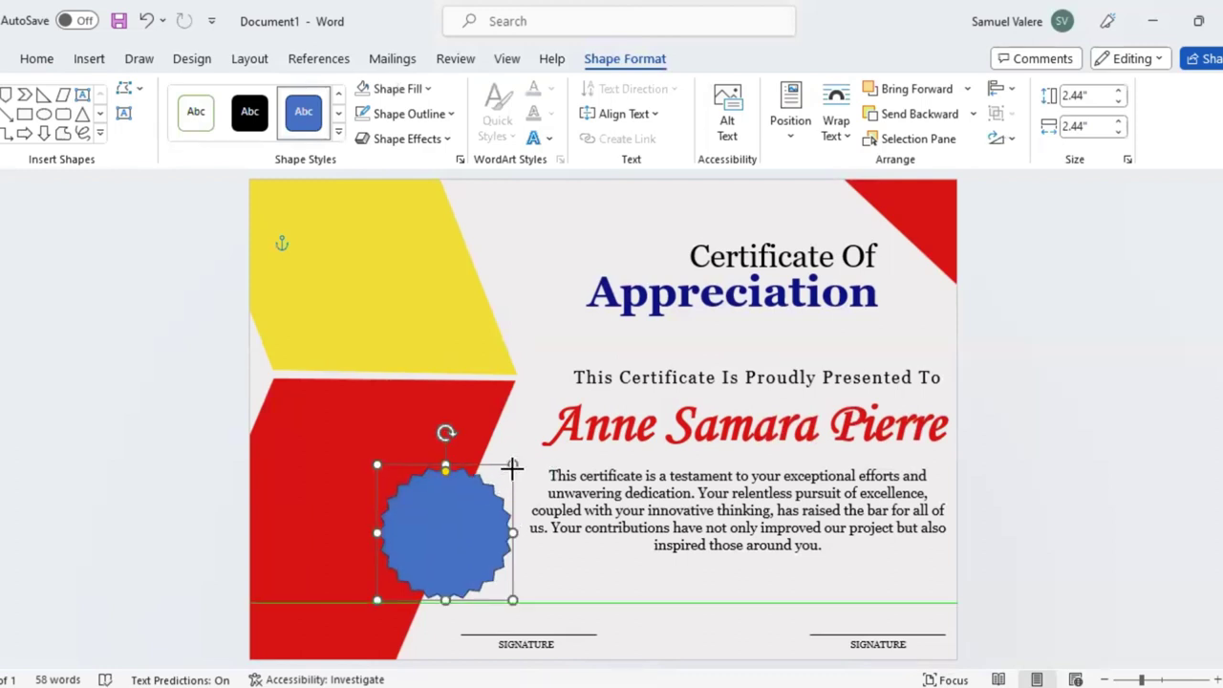
Preview the shape effect presets, then fill the starburst solid black
left_click(447, 139)
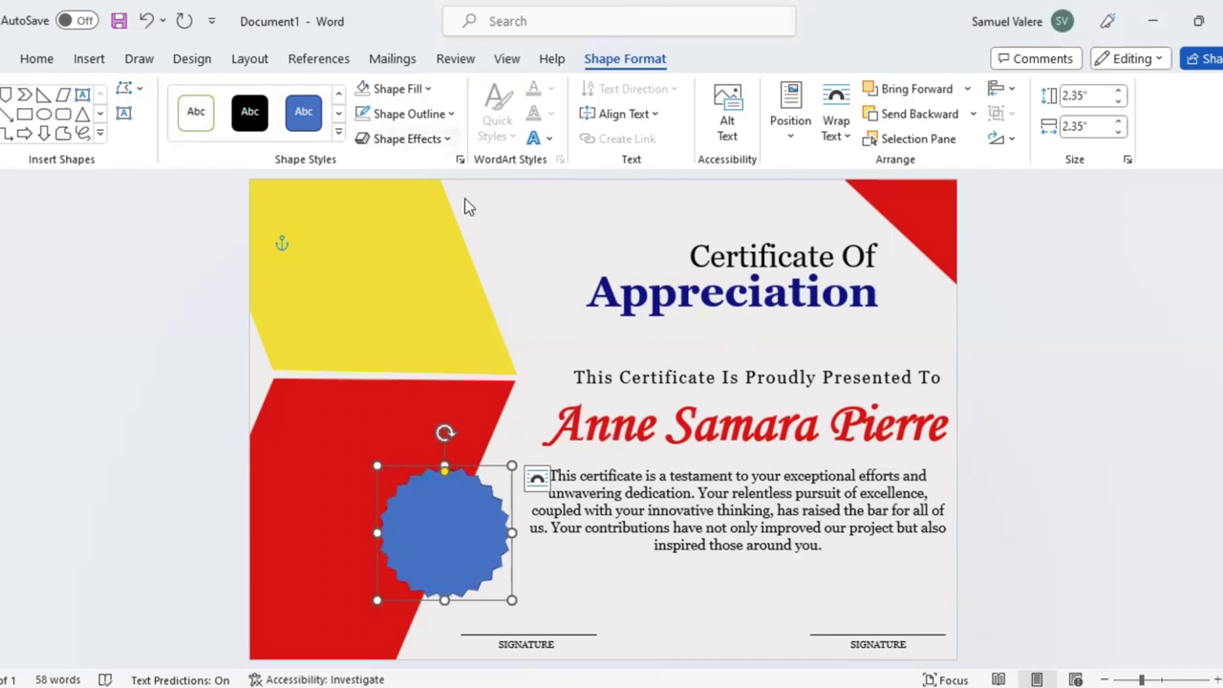
mouse_move(480, 185)
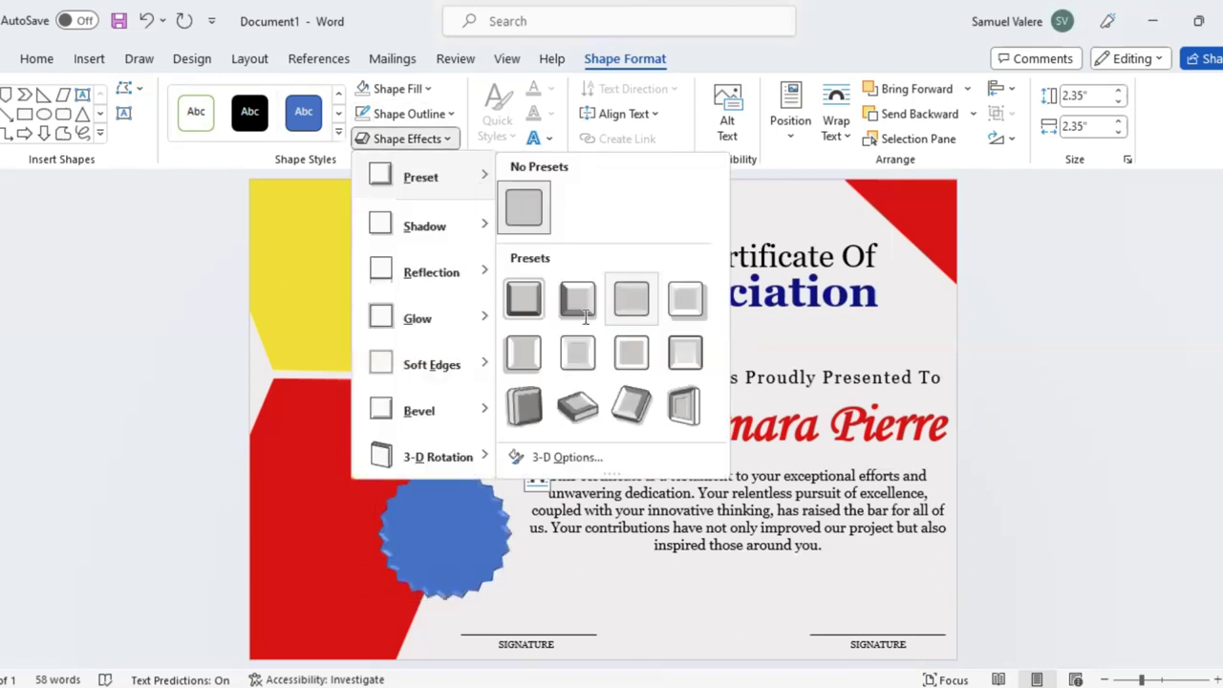
left_click(383, 117)
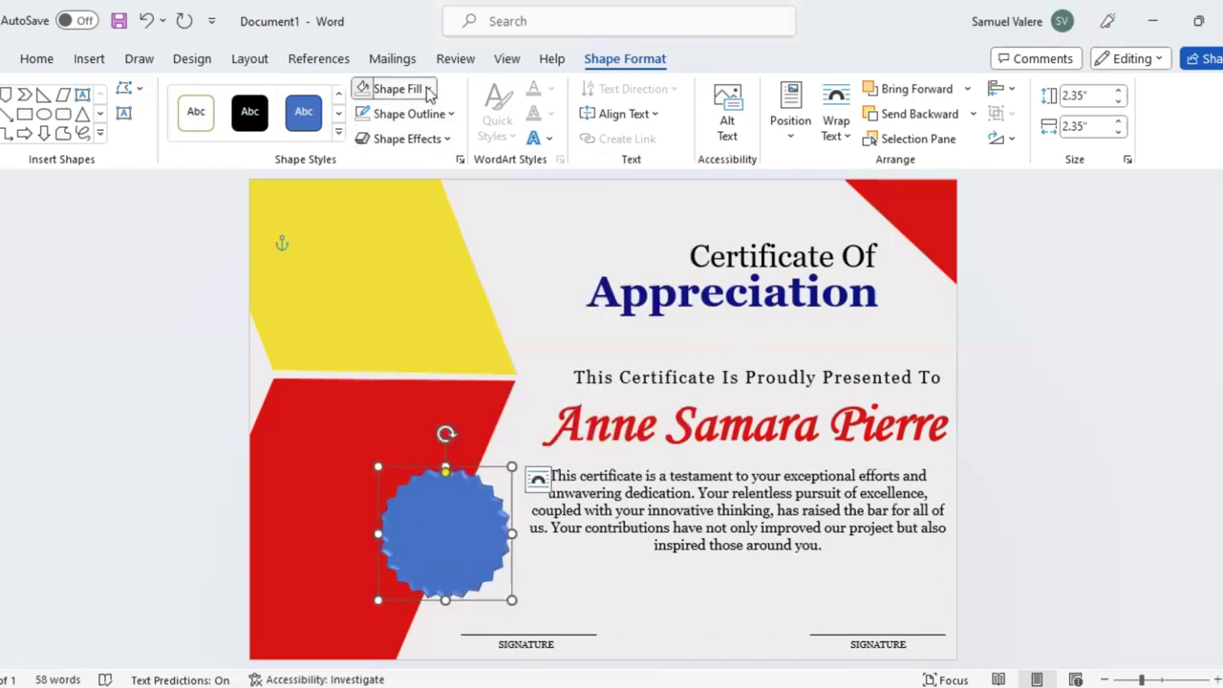
left_click(427, 87)
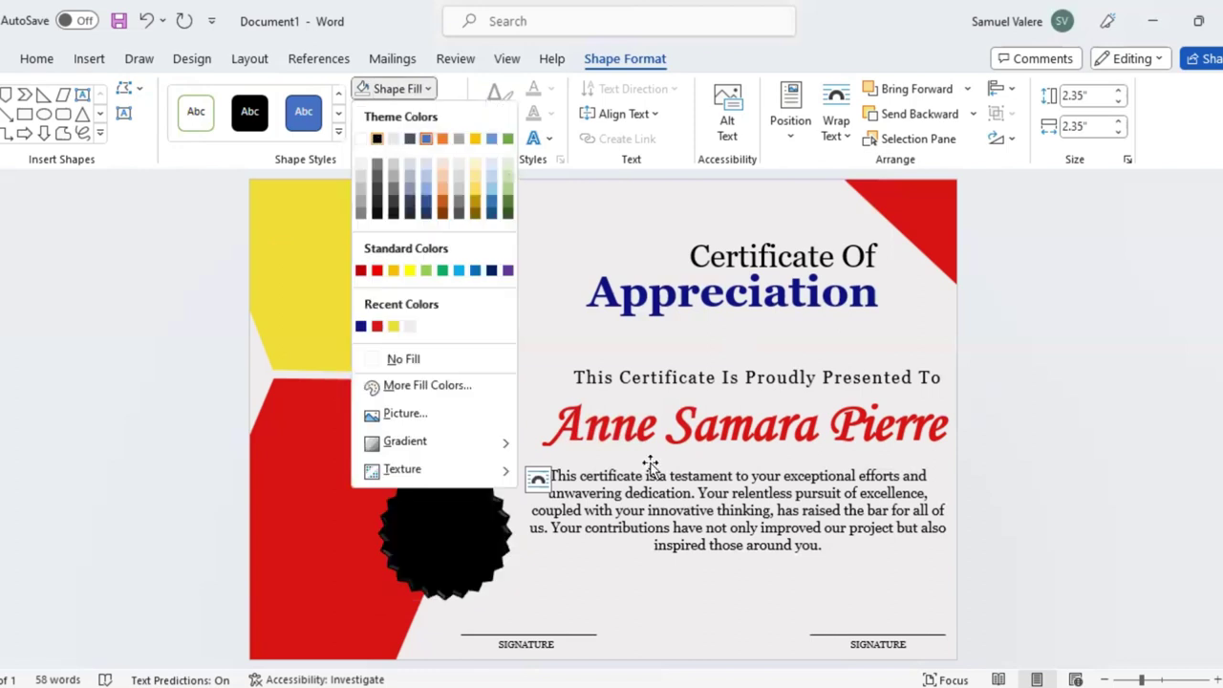
left_click(376, 139)
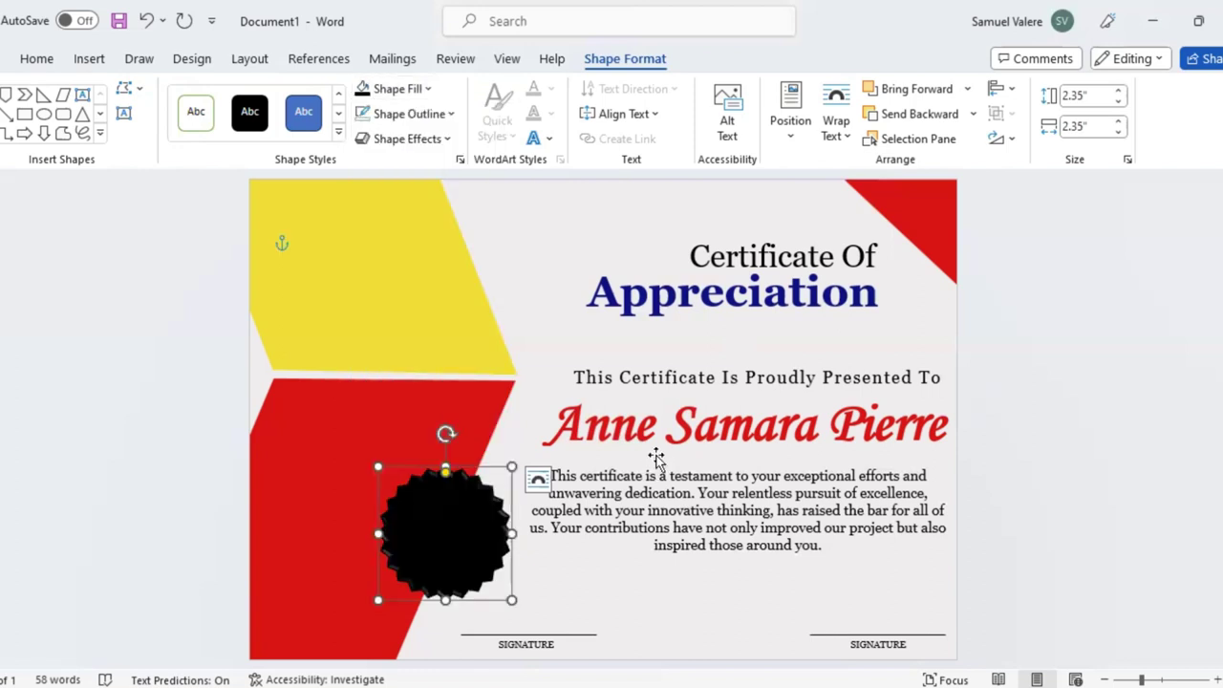
Draw a circle over the black starburst and fill it yellow
left_click(100, 135)
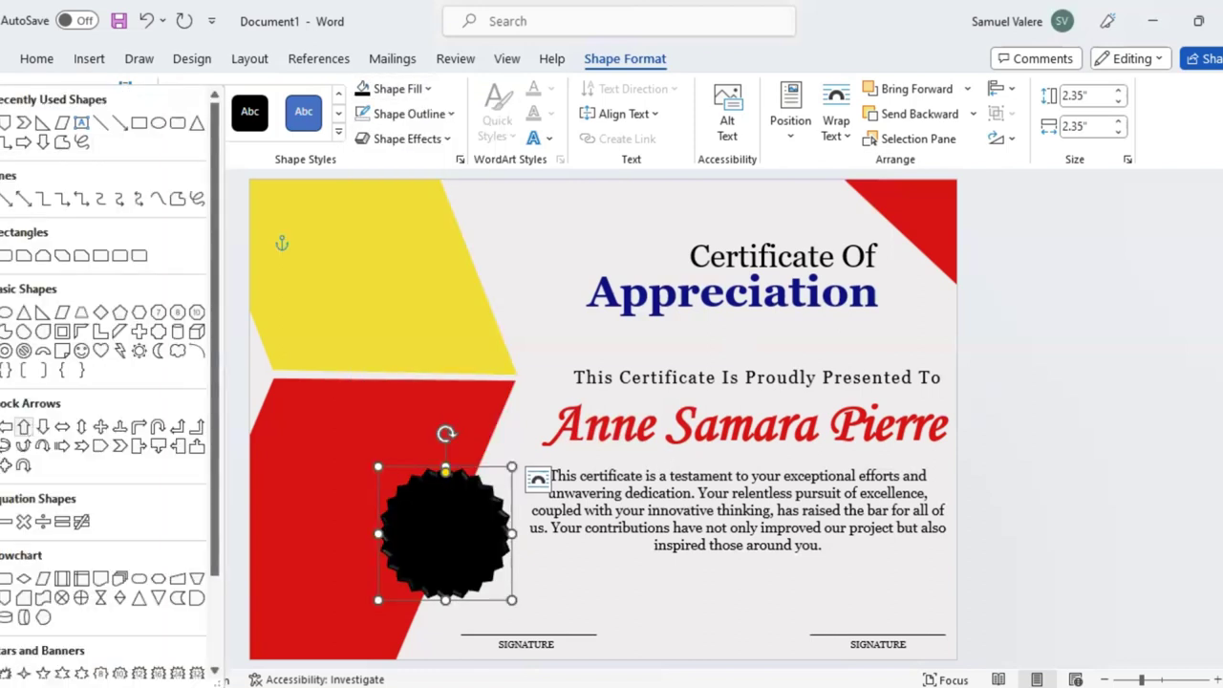
left_click_drag(413, 507, 526, 606)
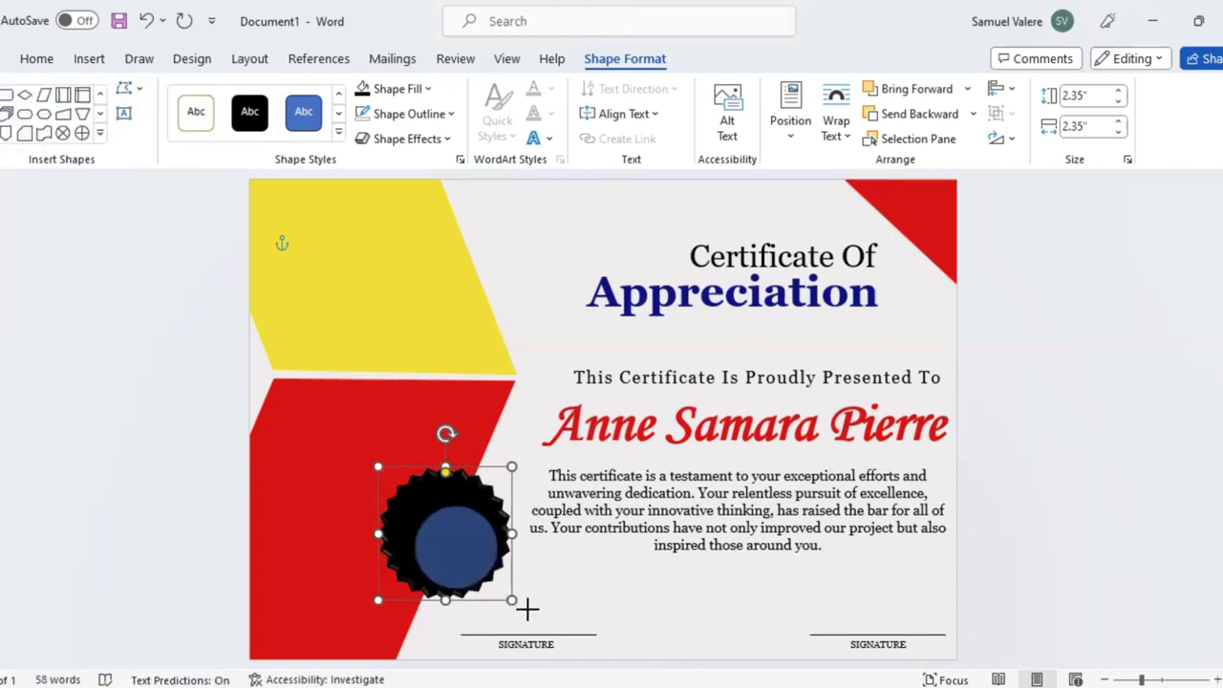
mouse_move(478, 560)
left_mouse_down()
mouse_move(462, 551)
mouse_move(456, 508)
left_mouse_up()
key("ctrl+z")
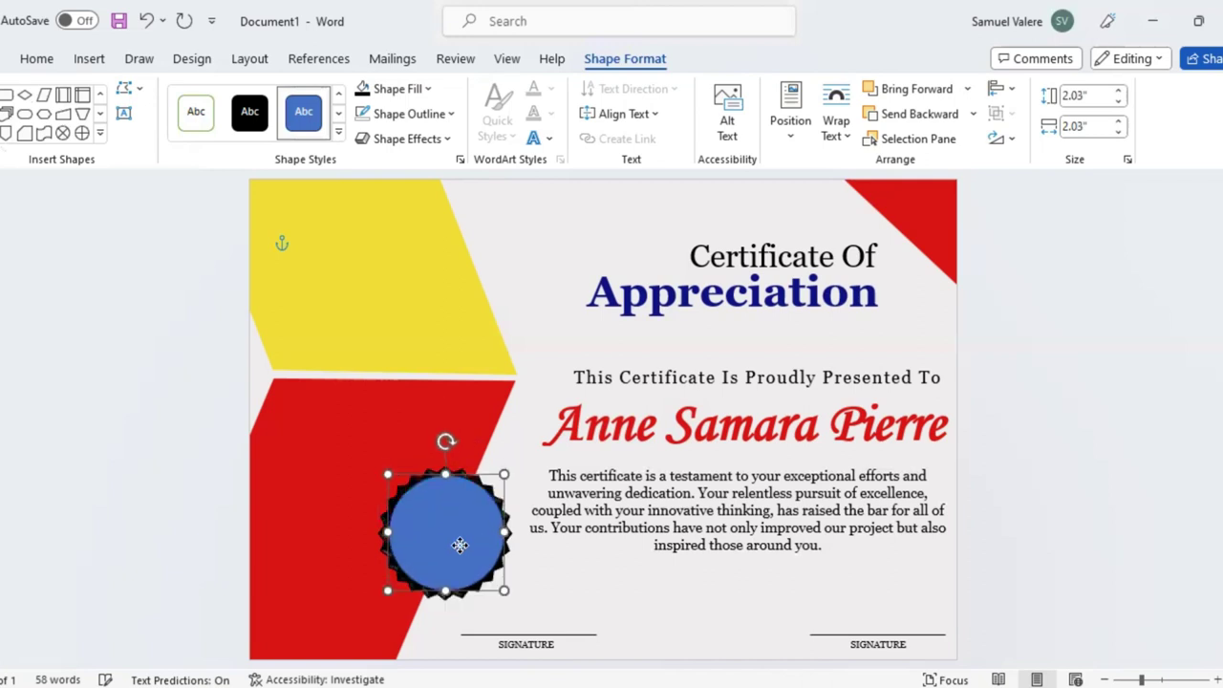
left_click(460, 544)
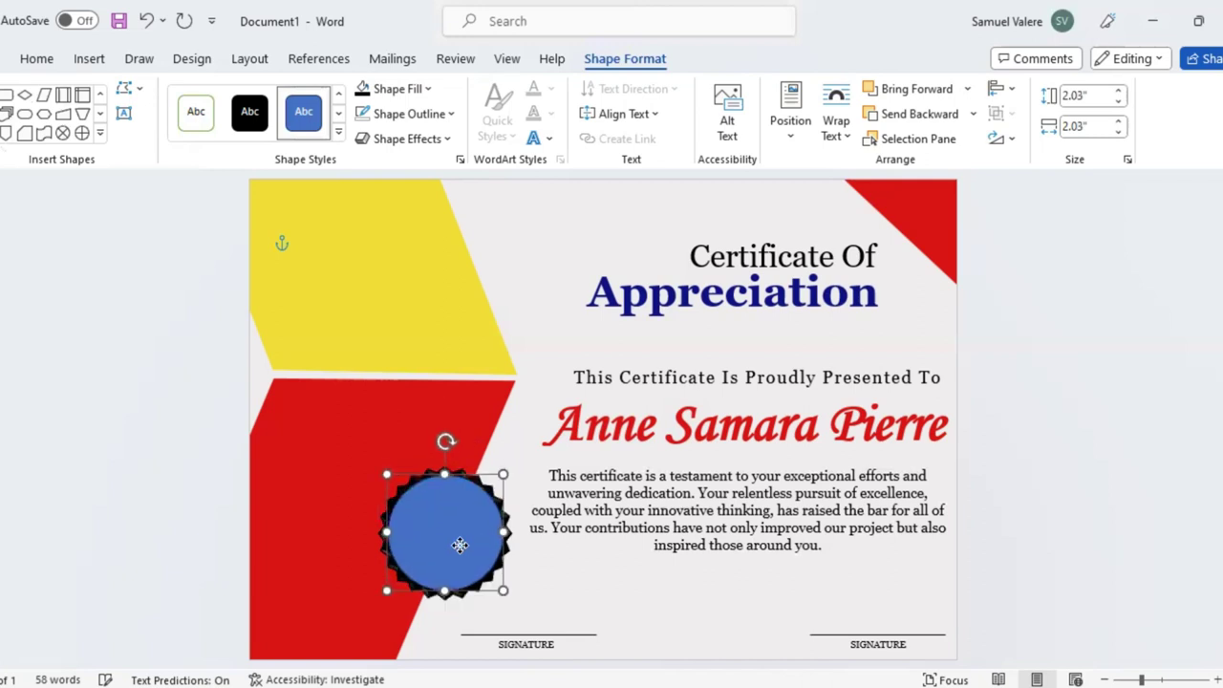
left_click(428, 89)
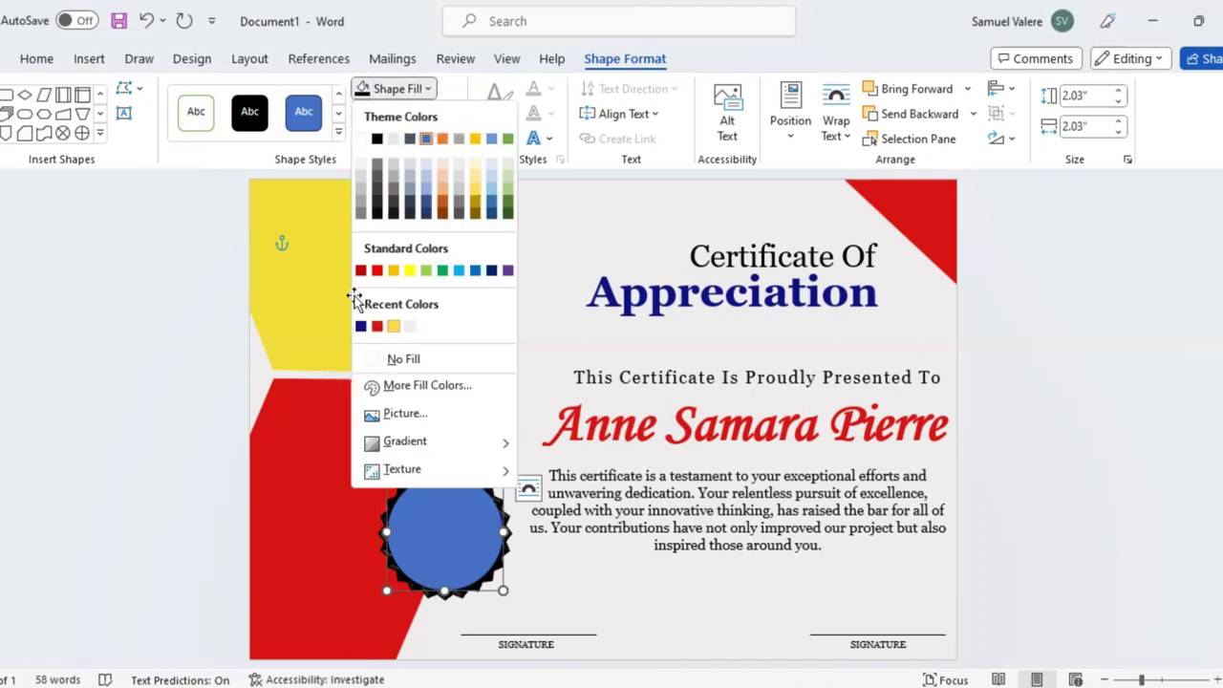
left_click(393, 326)
Resize and centre the circle on the seal, then fill it black, keeping its yellow rim
left_click_drag(430, 492, 439, 502)
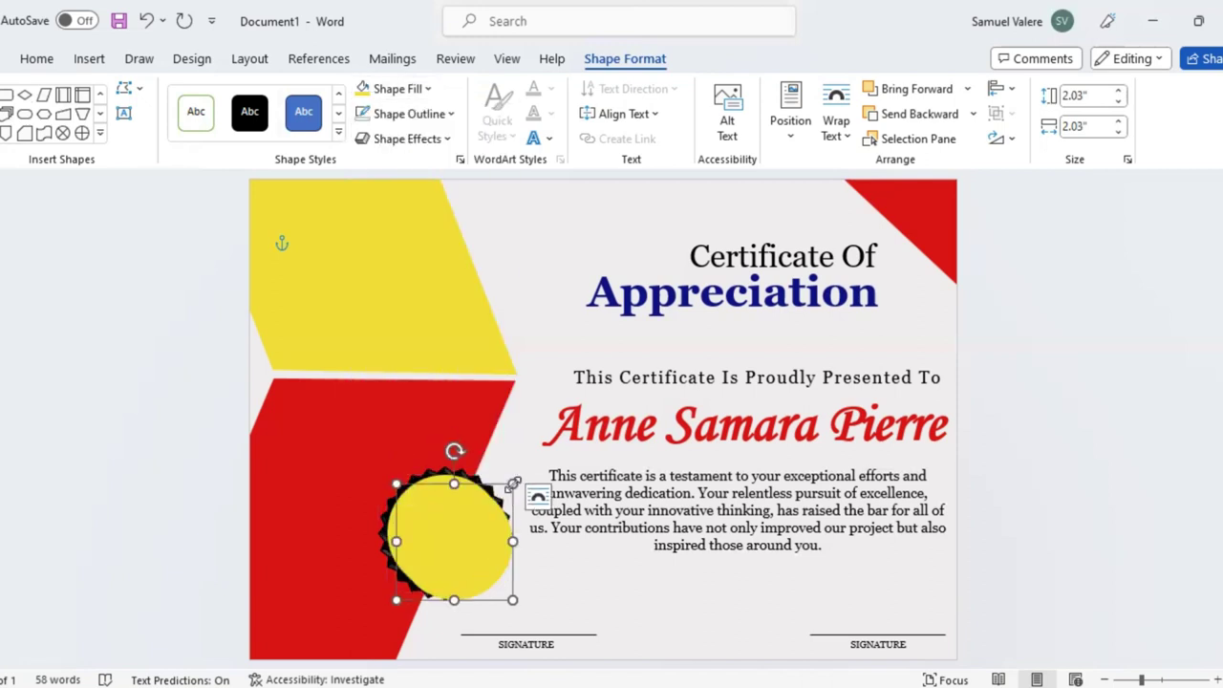
left_click_drag(513, 483, 504, 493)
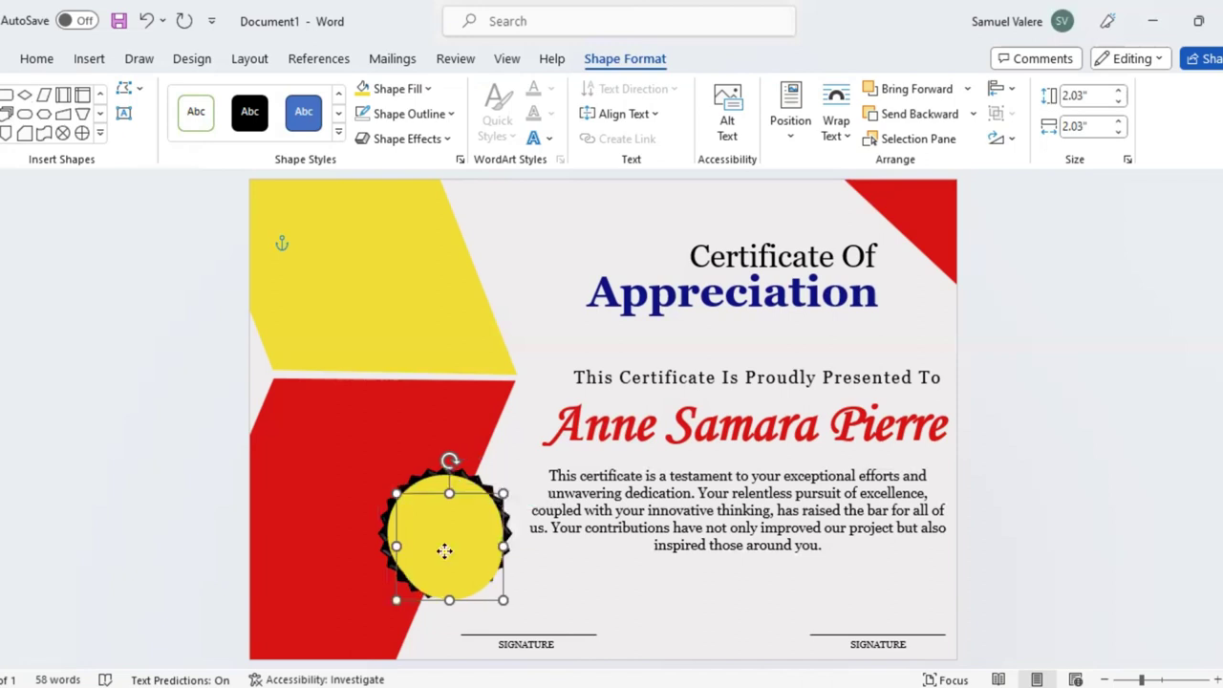
left_click_drag(444, 550, 443, 532)
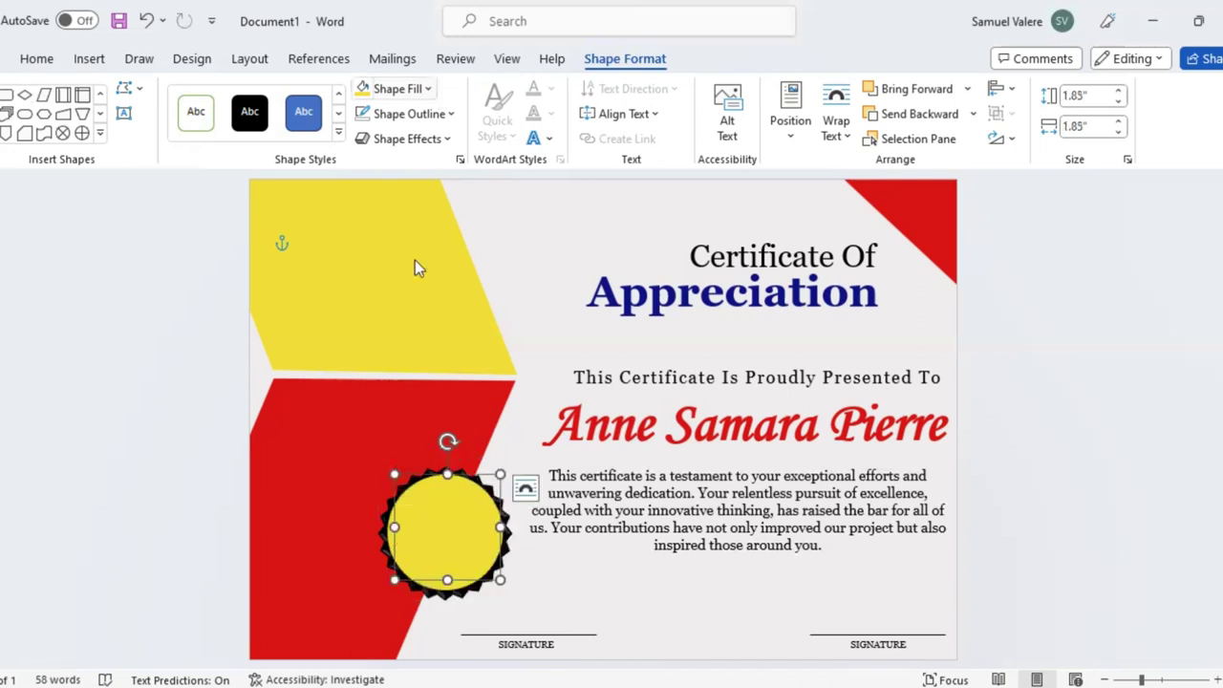
left_click(397, 88)
left_click(379, 139)
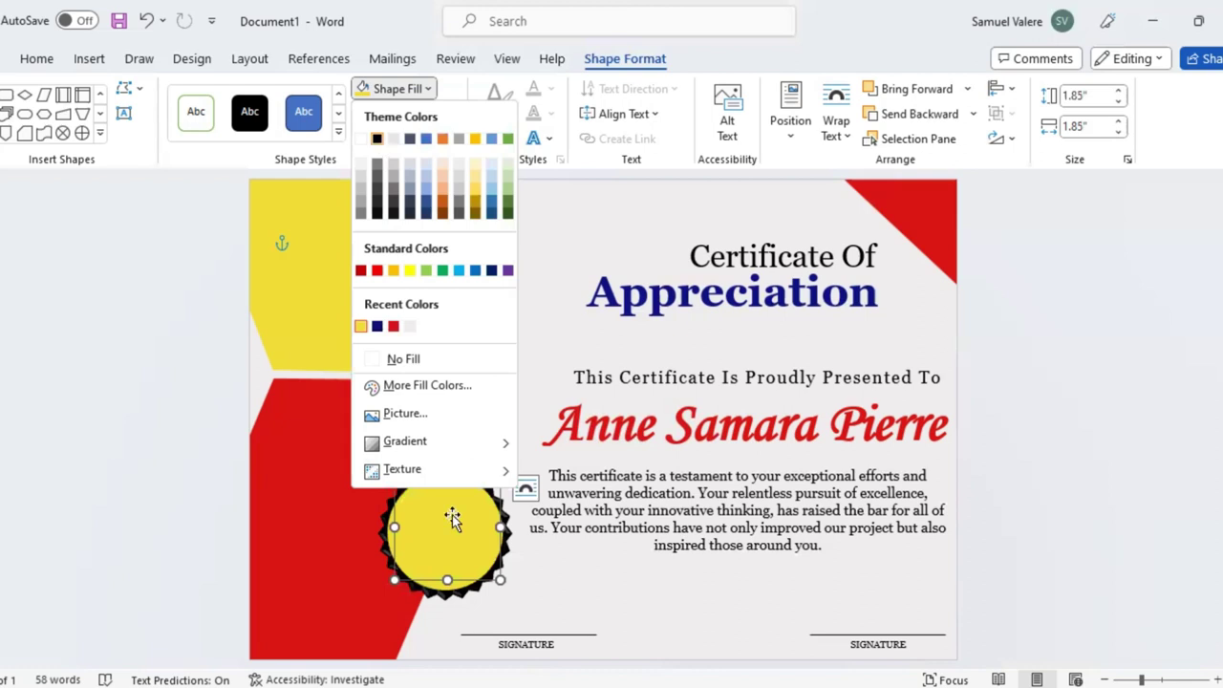
key("Up")
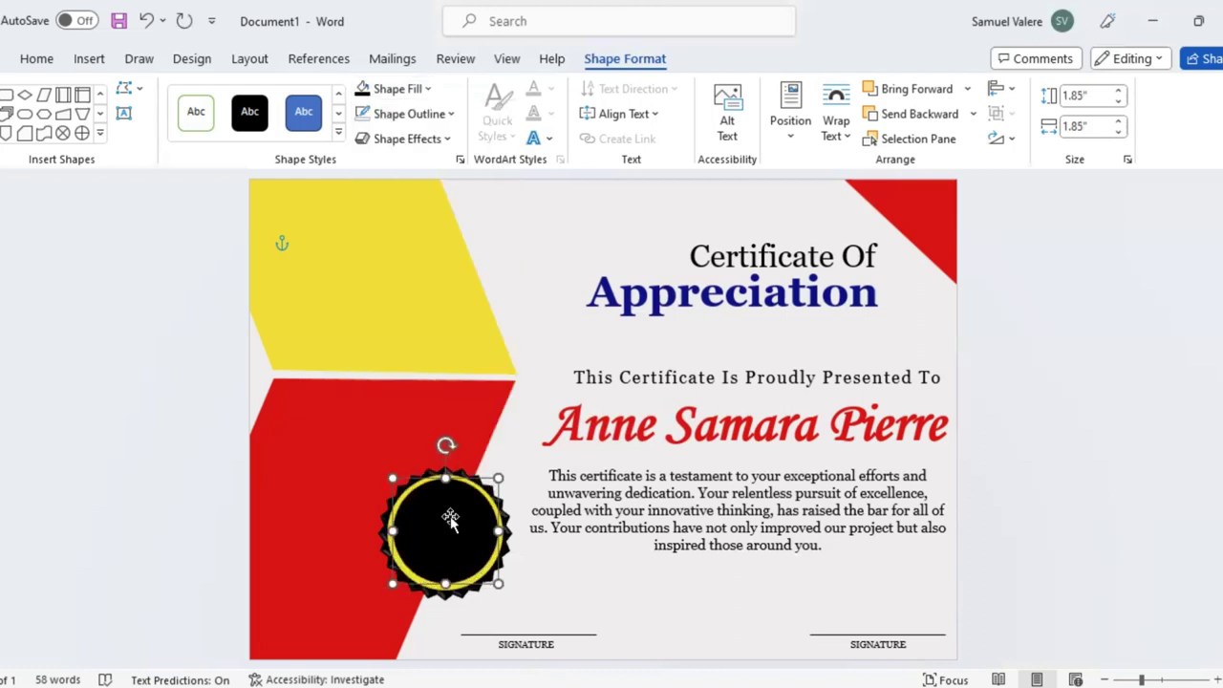
key("ctrl+Down")
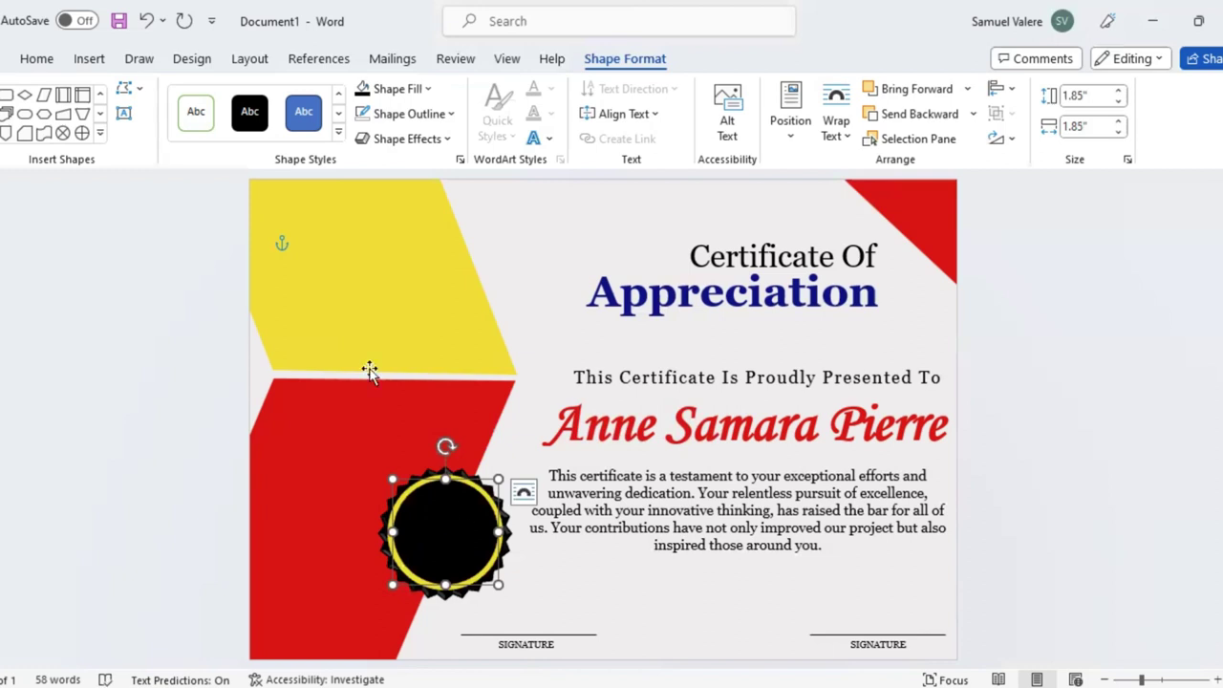
Add a text box reading Best over the circle with no fill and yellow text
left_click(123, 113)
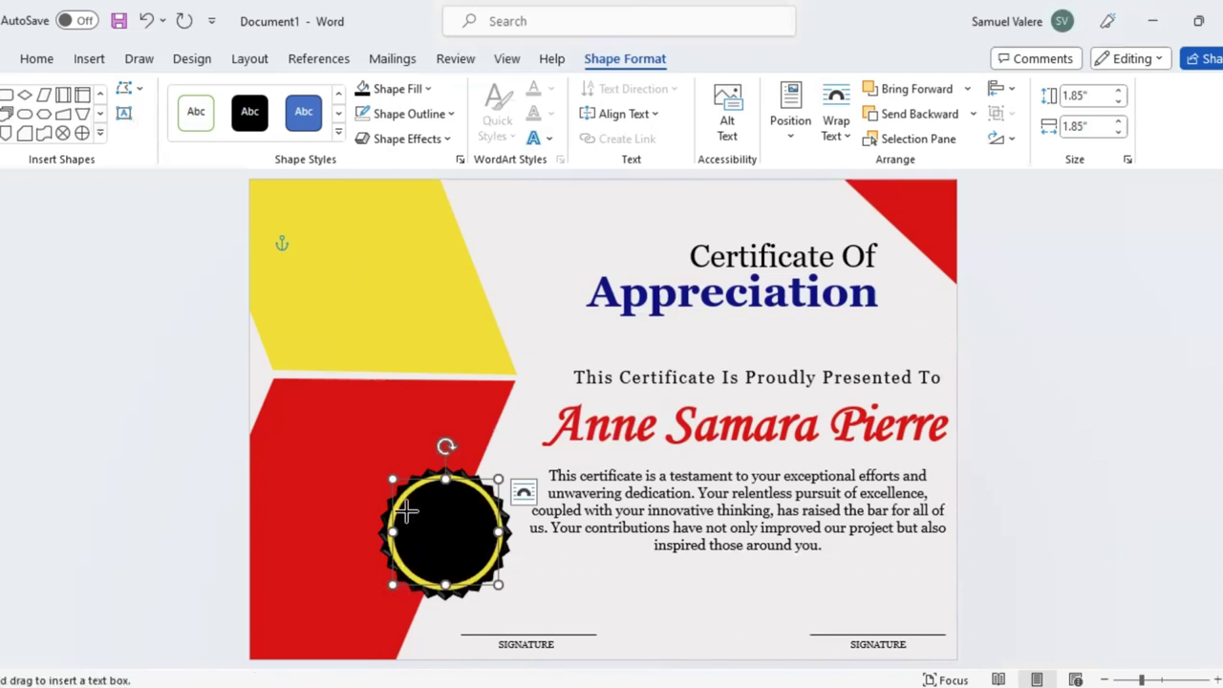
left_click(438, 520)
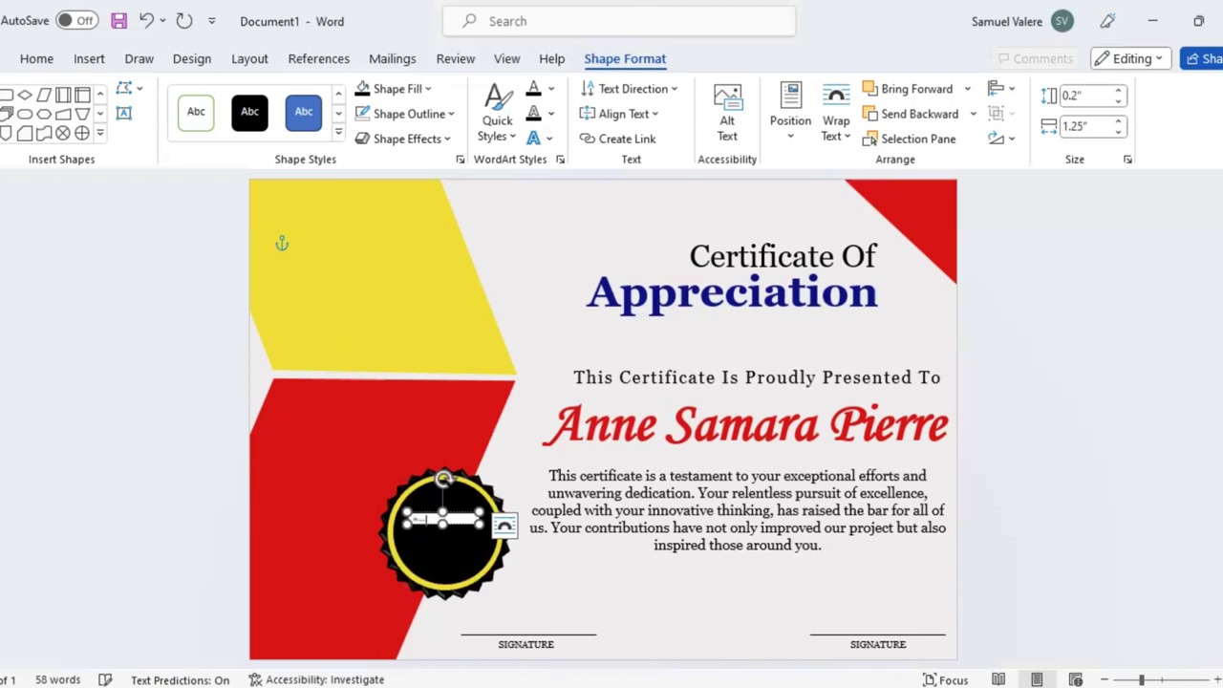
left_click(422, 524)
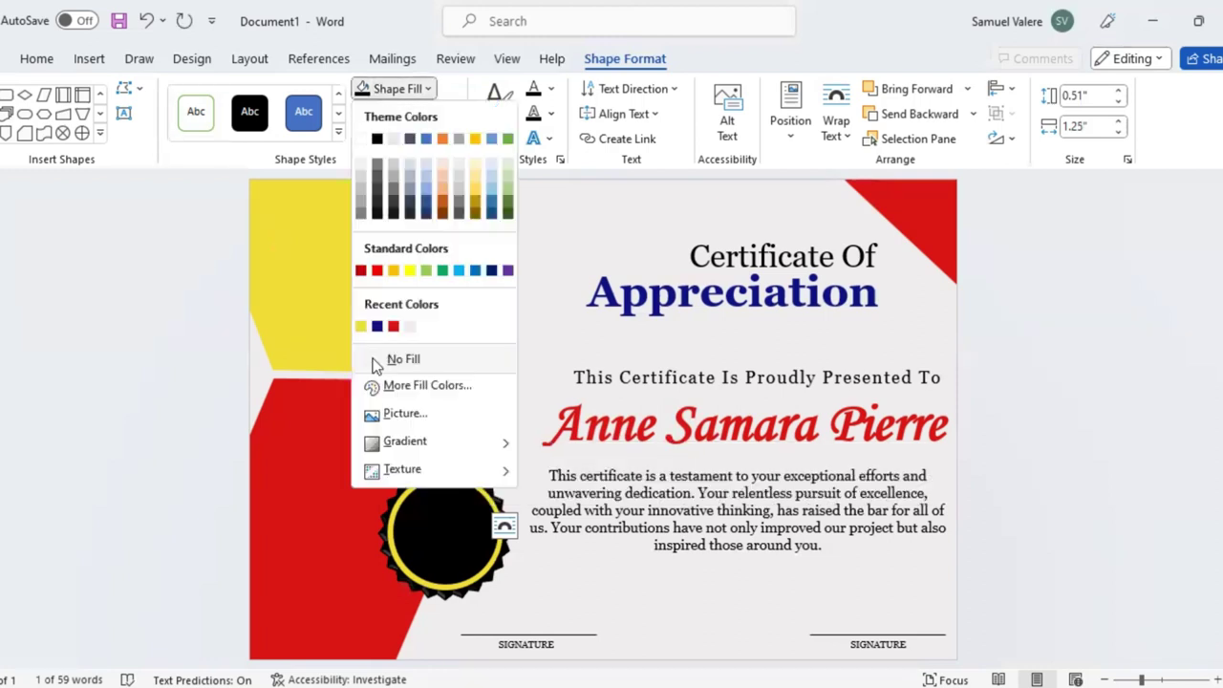
left_click(382, 357)
left_click(553, 90)
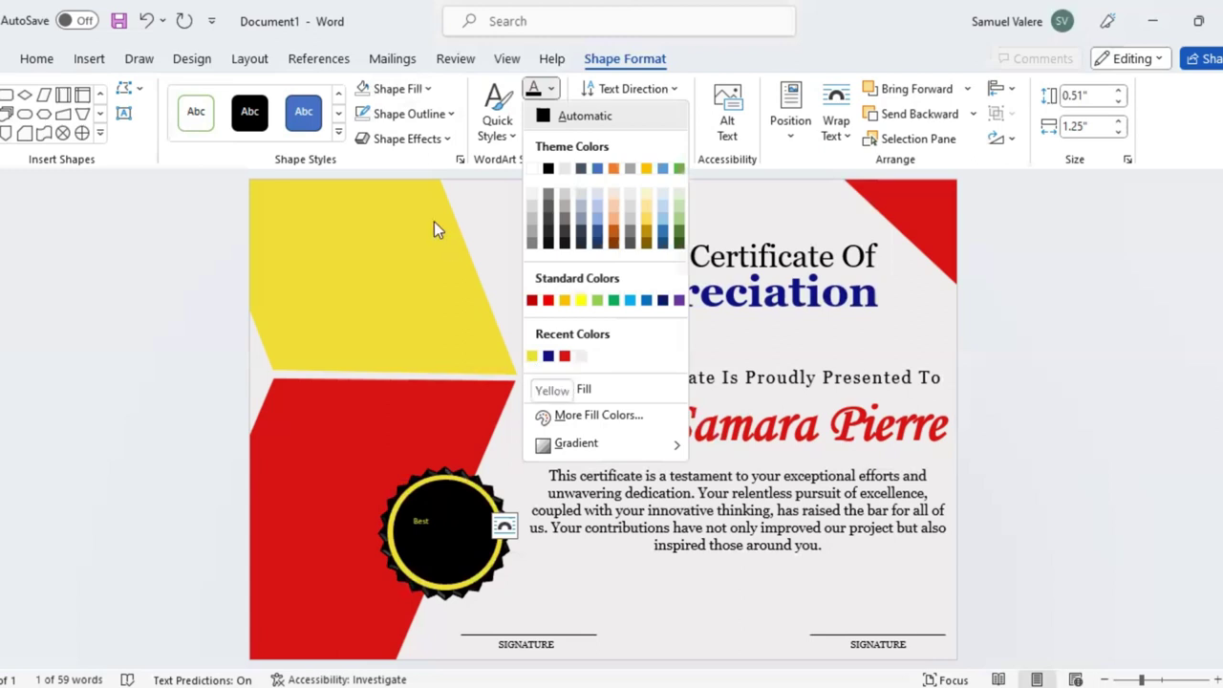
Make BEST 48 pt bold uppercase, centred, and widen its box to fit
left_click(38, 63)
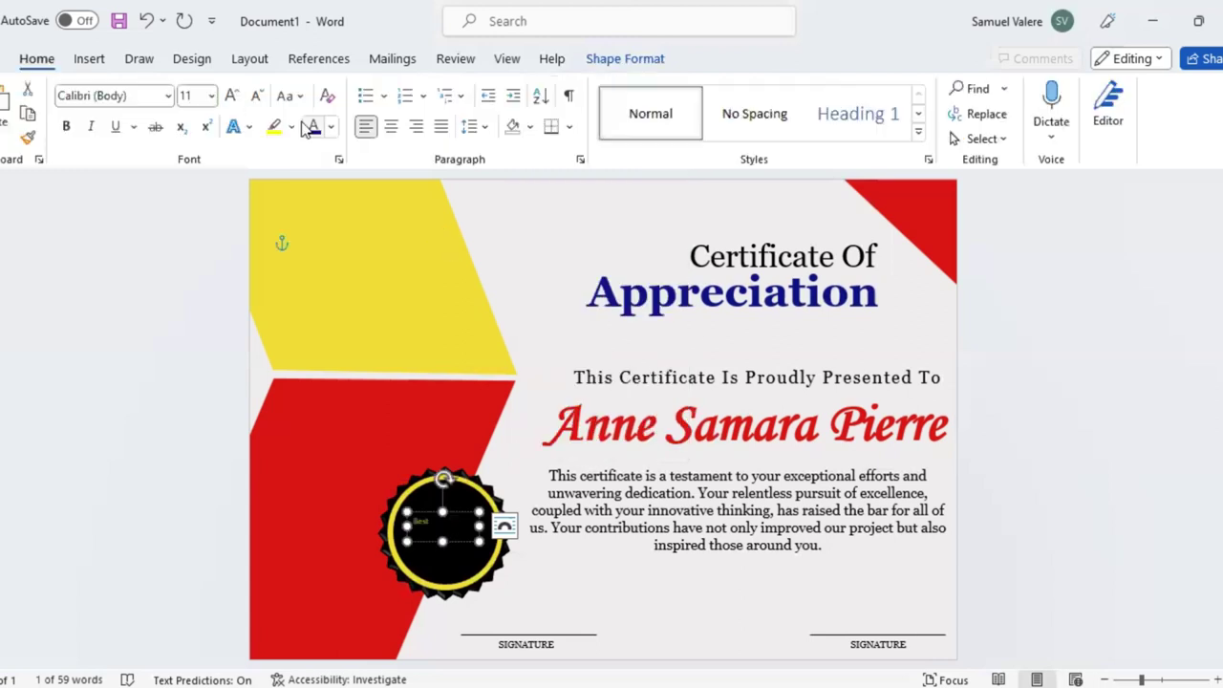
left_click(233, 97)
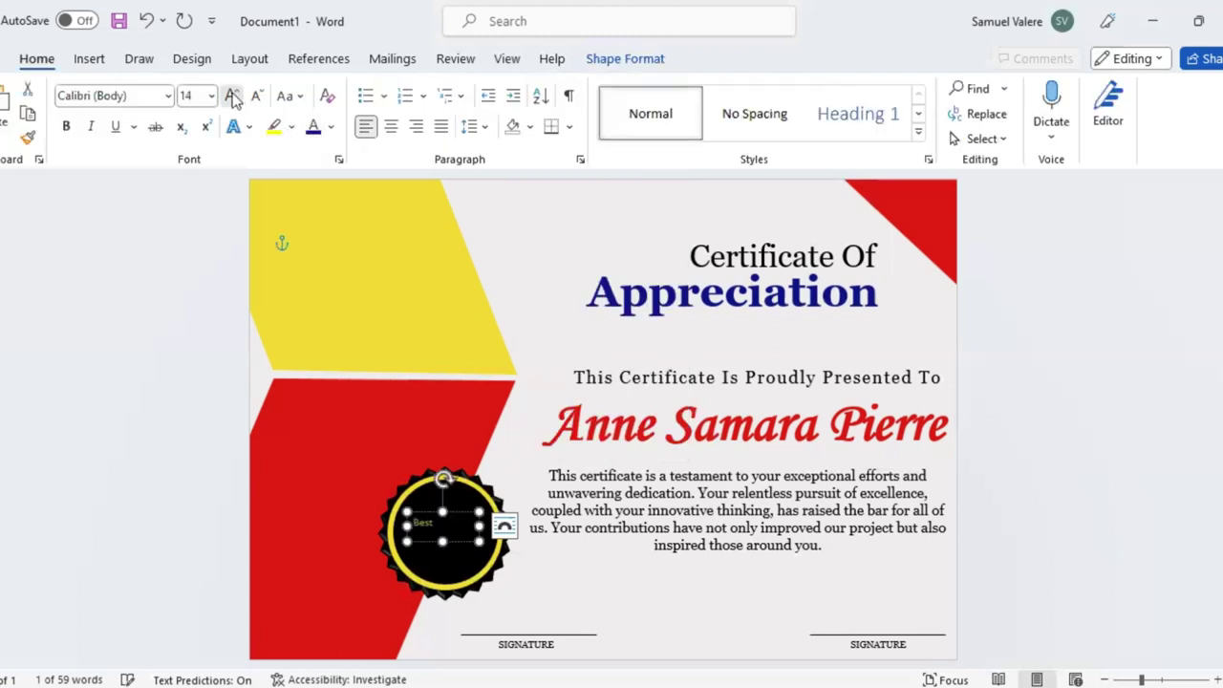
left_click(234, 96)
left_click(233, 97)
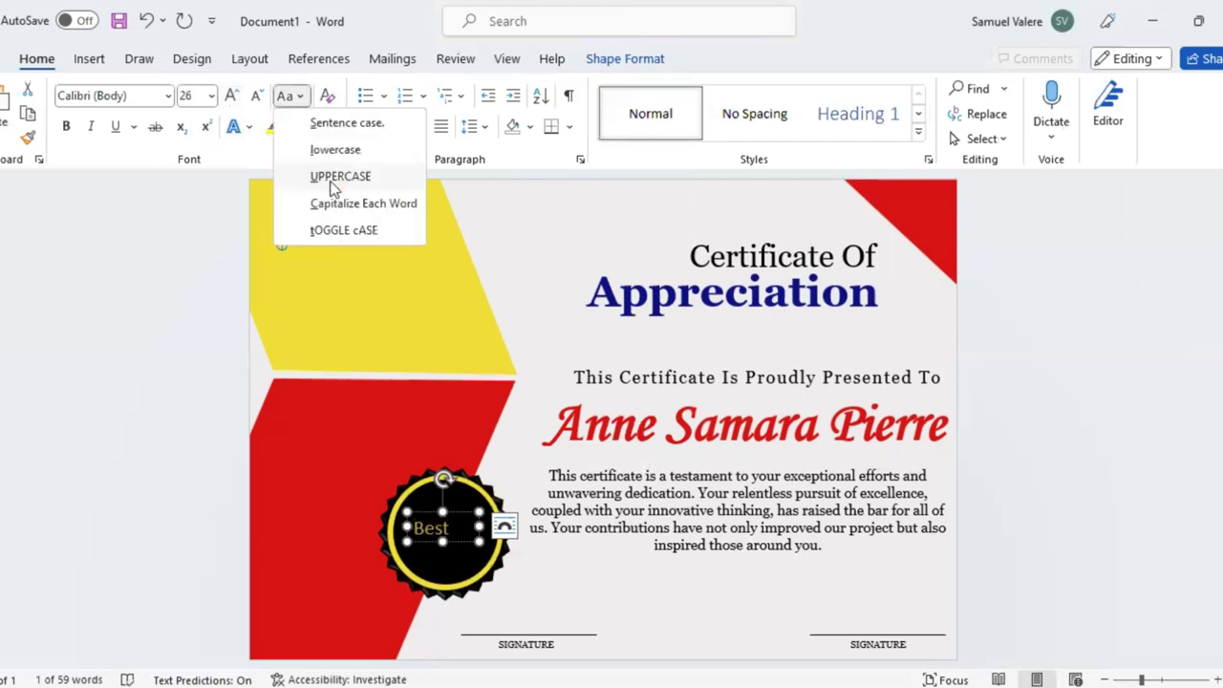
left_click(330, 182)
left_click(73, 128)
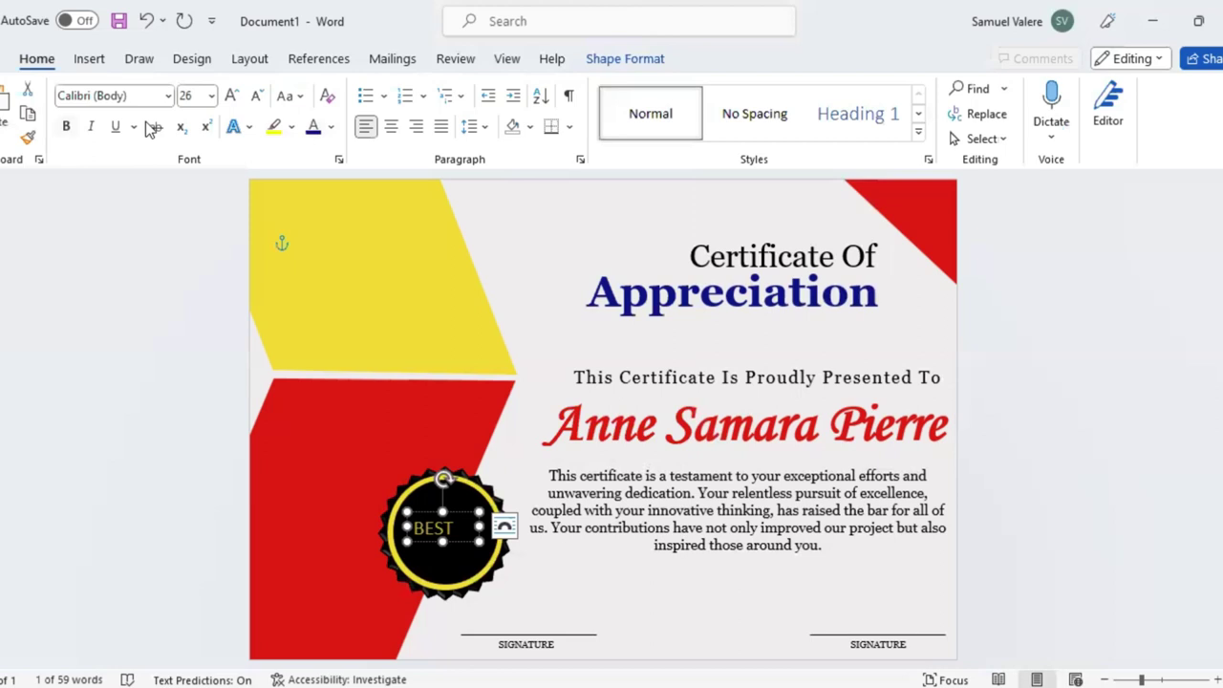
left_click(391, 129)
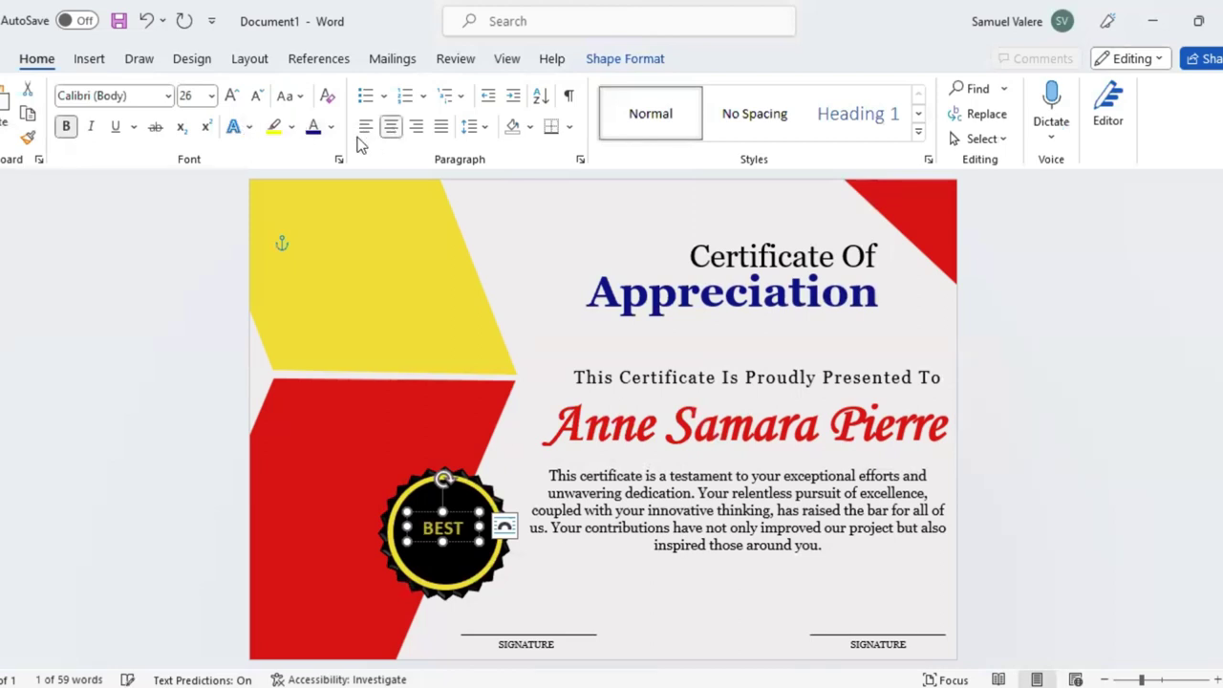
left_click(232, 97)
left_click(232, 96)
left_click(232, 96)
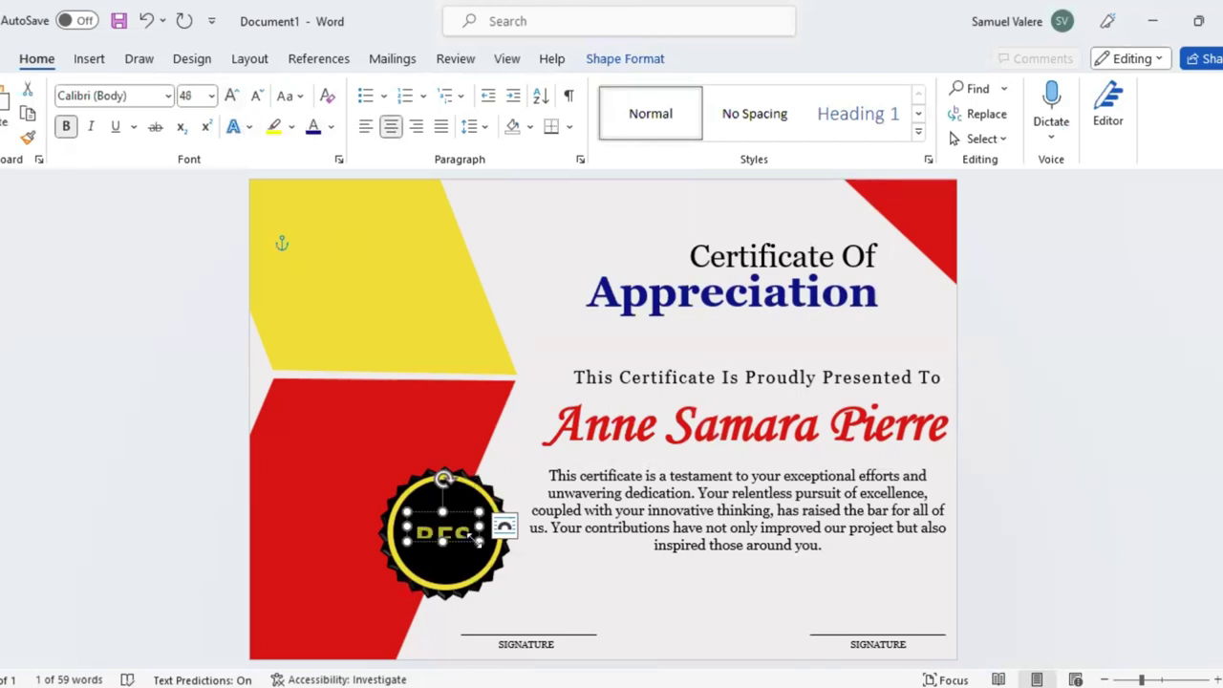
mouse_move(504, 547)
left_mouse_down()
mouse_move(506, 558)
mouse_move(445, 539)
left_mouse_up()
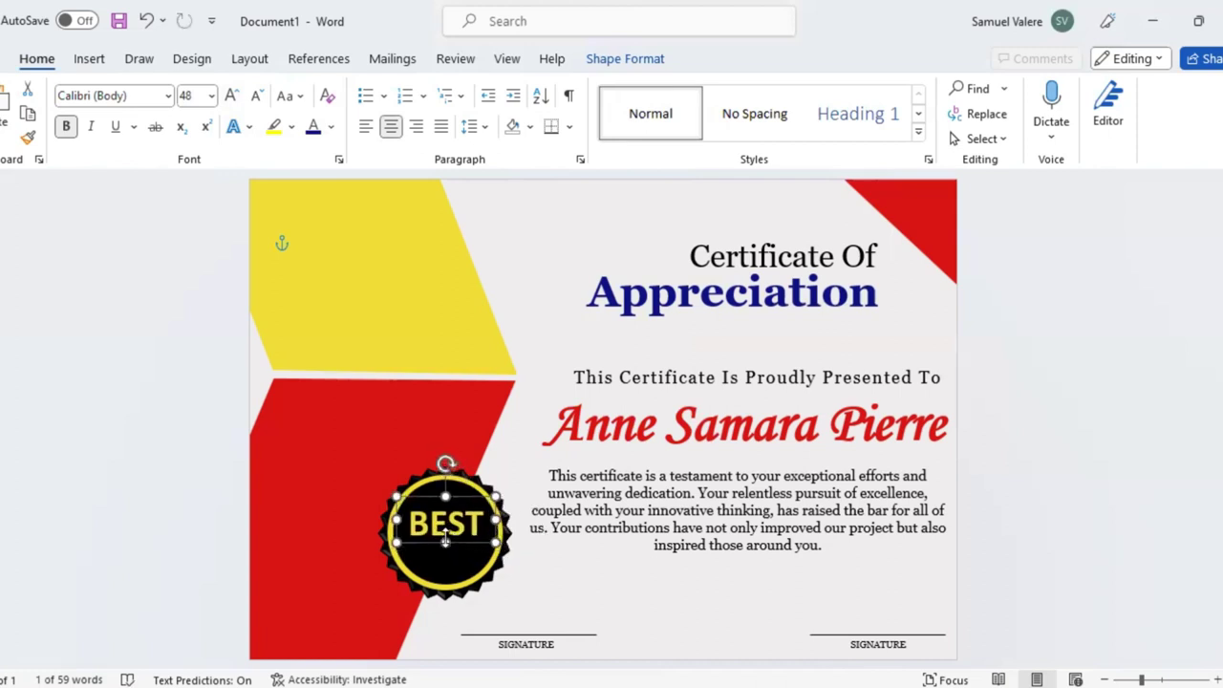
Duplicate the BEST text box below it, shrink it, and type Employee
key("ctrl+v")
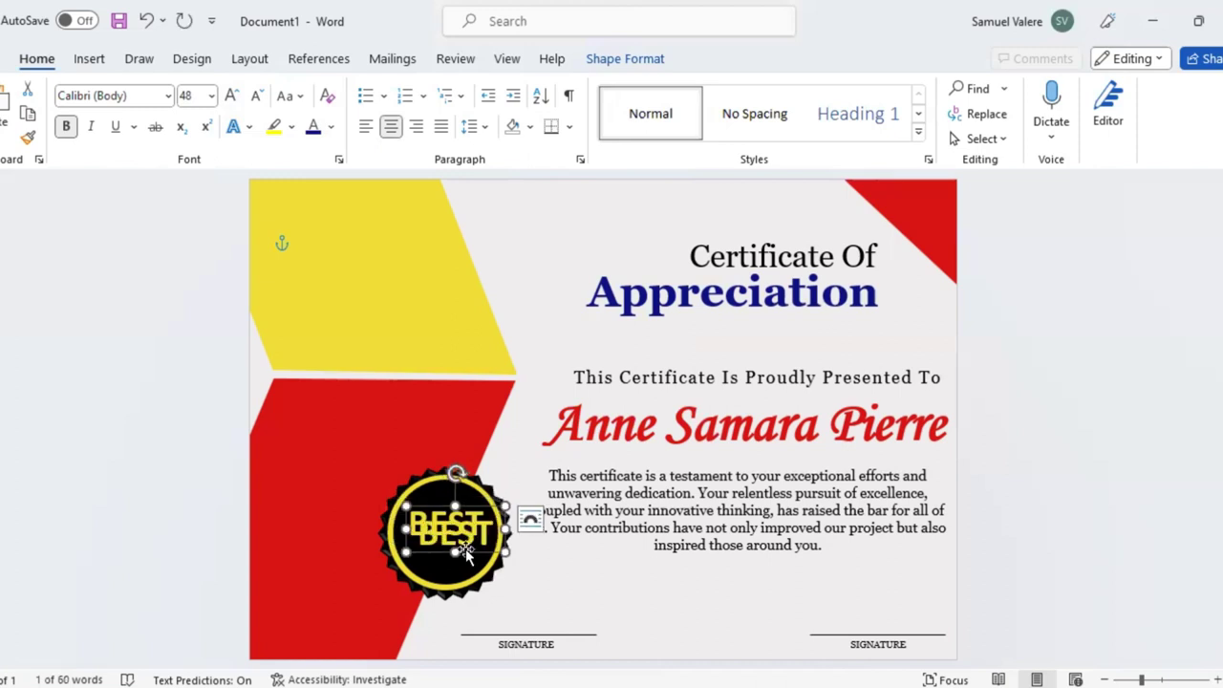
left_click_drag(465, 548, 456, 585)
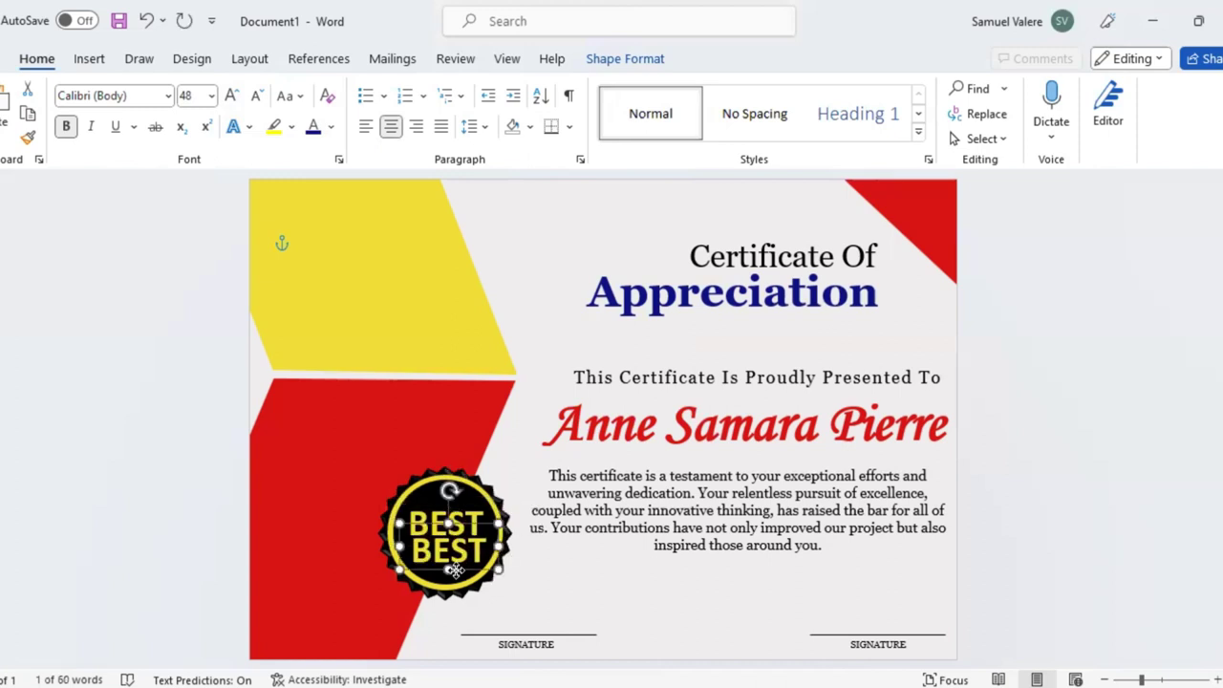
left_click(647, 499)
left_click(642, 499)
left_click(640, 499)
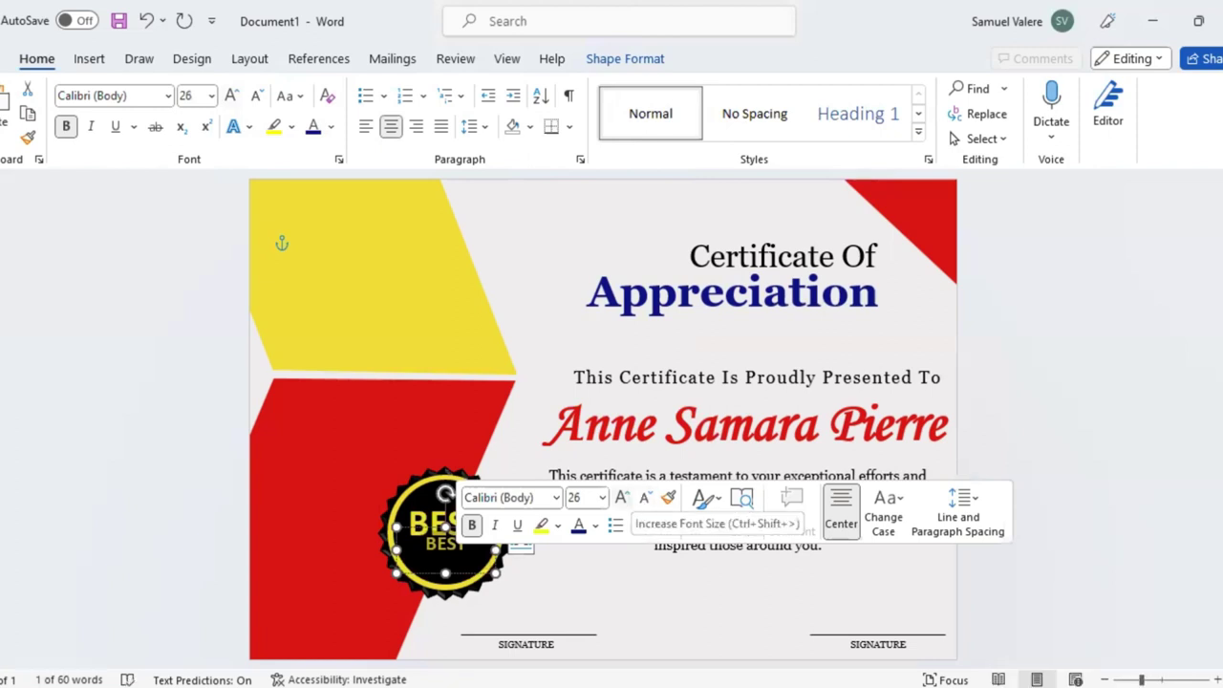
type("Employee")
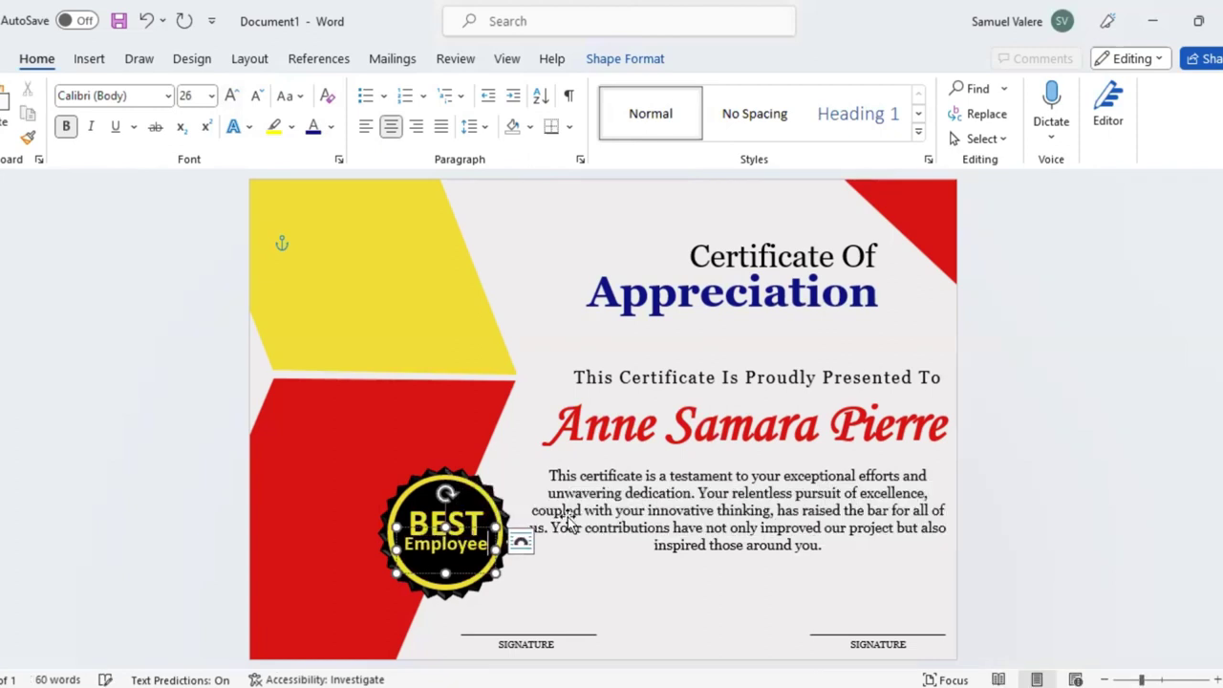
Make EMPLOYEE uppercase Georgia and reduce it to 20 pt
double_click(449, 544)
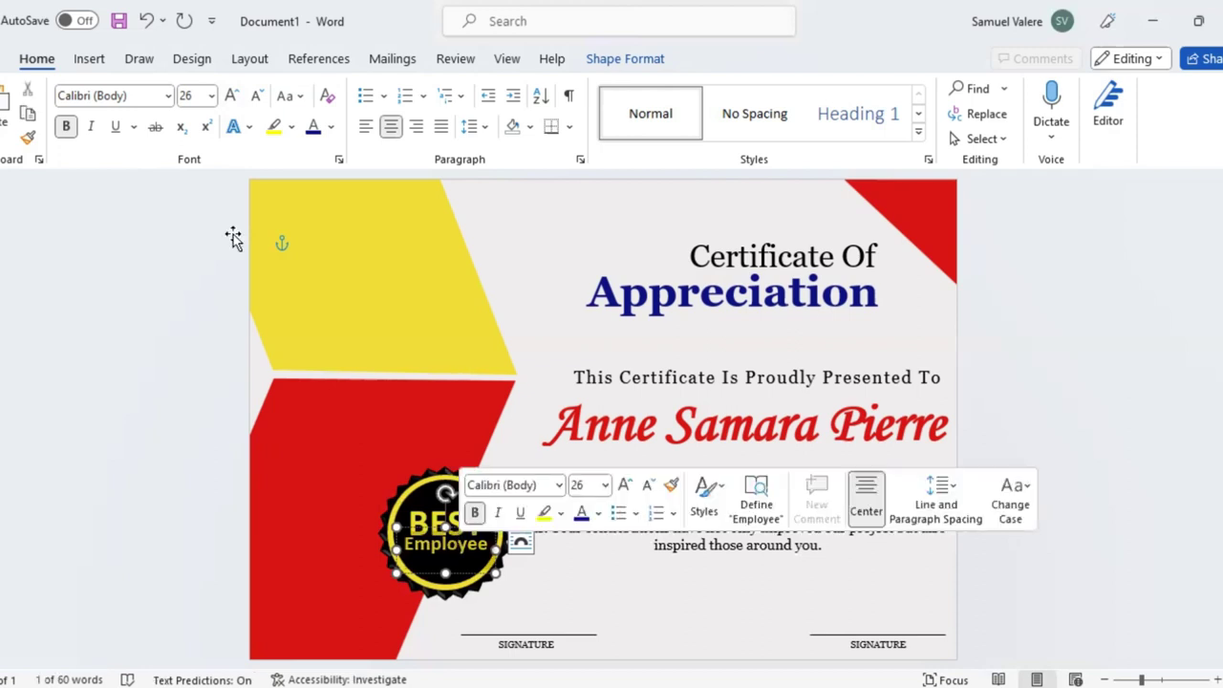
left_click(256, 97)
left_click(258, 97)
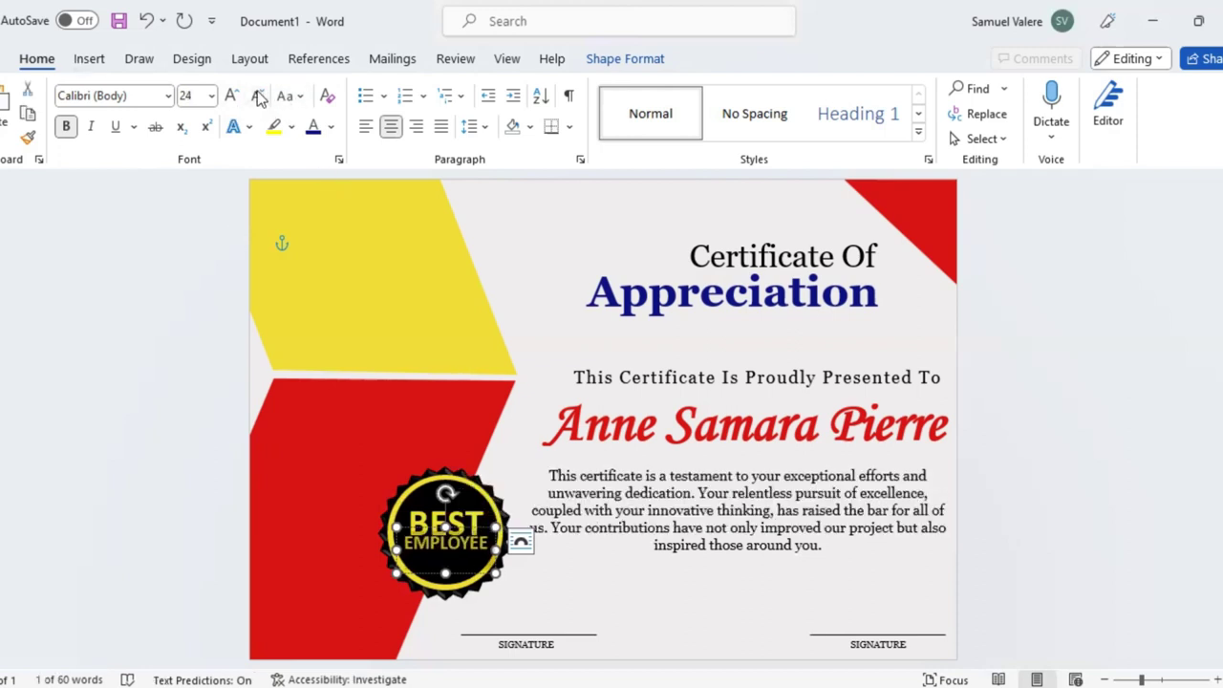
left_click(257, 97)
left_click(150, 99)
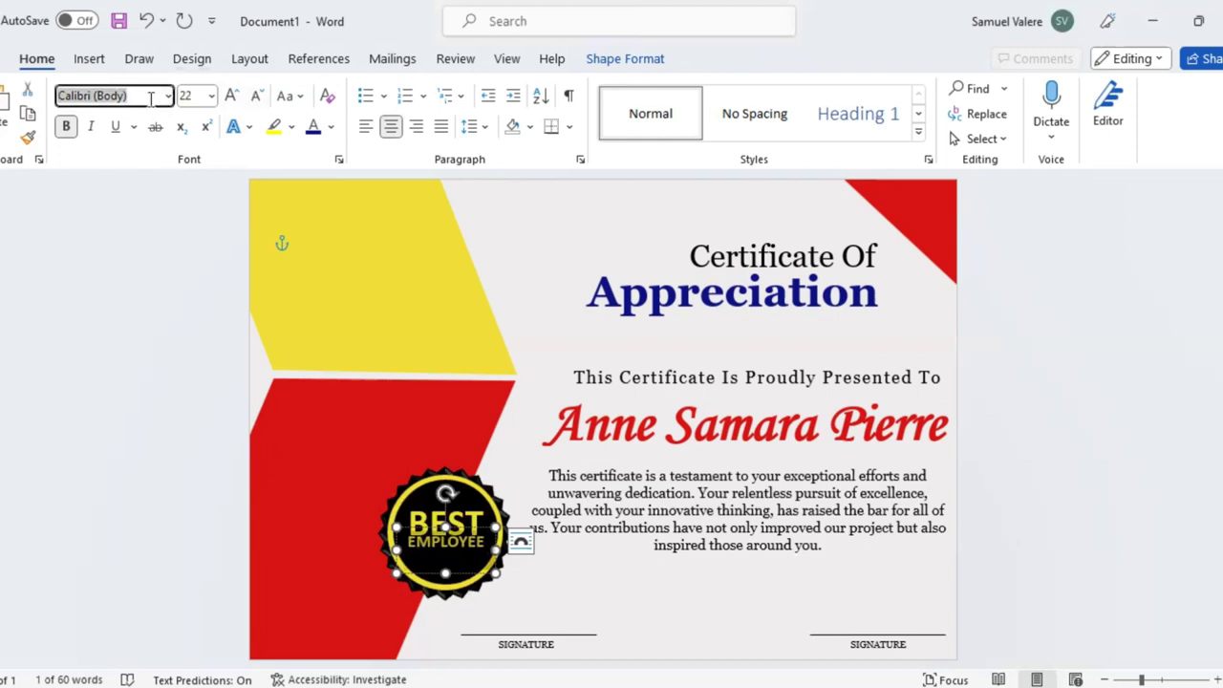
type("Georgia")
key("Return")
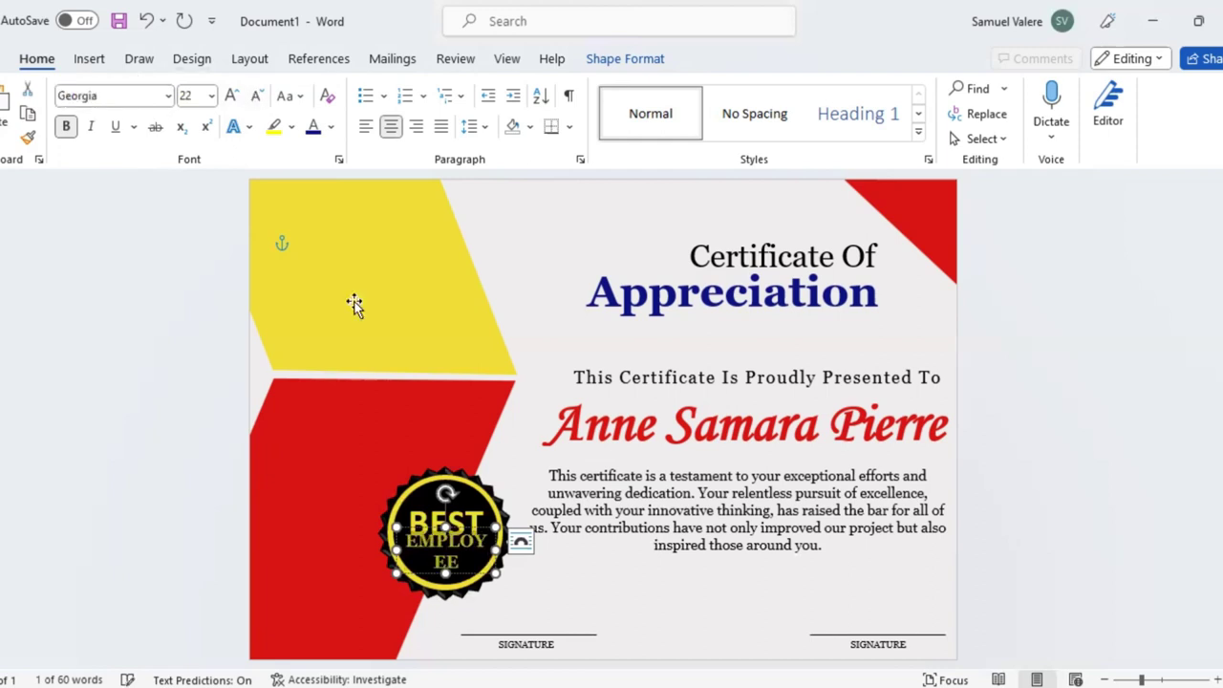
key("ctrl+shift+comma")
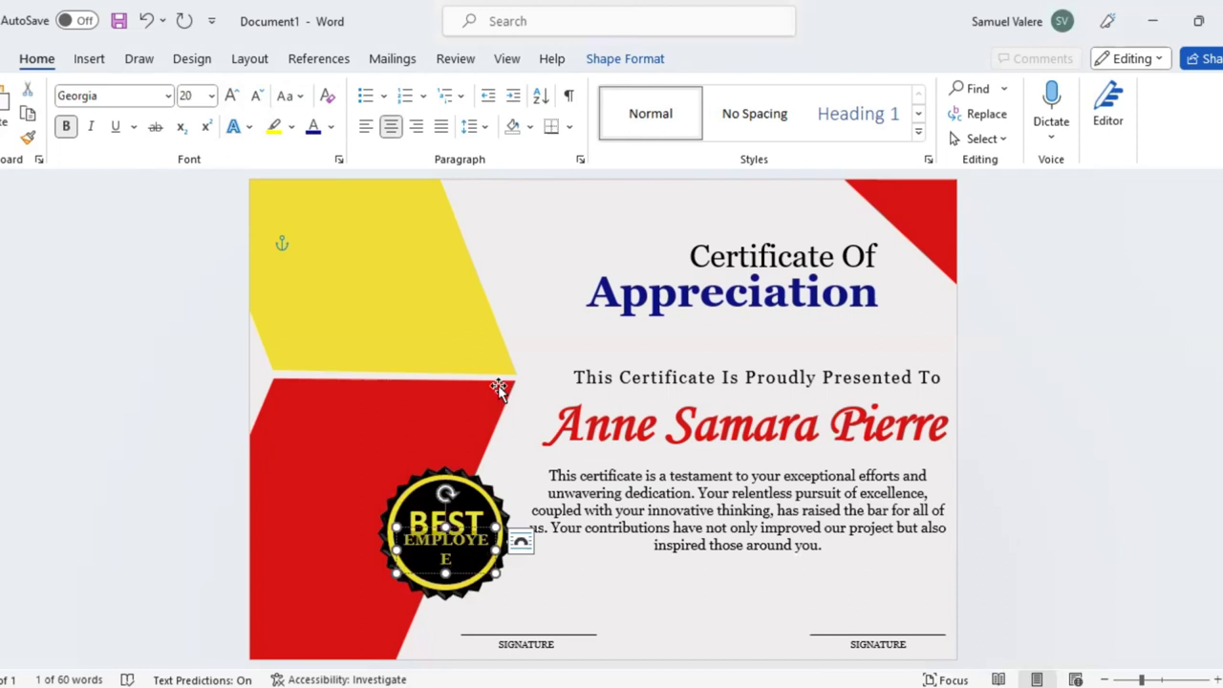
Widen the EMPLOYEE box, reduce the text to 18 pt, and centre it on the badge
mouse_move(495, 549)
left_mouse_down()
mouse_move(514, 552)
mouse_move(463, 559)
left_mouse_up()
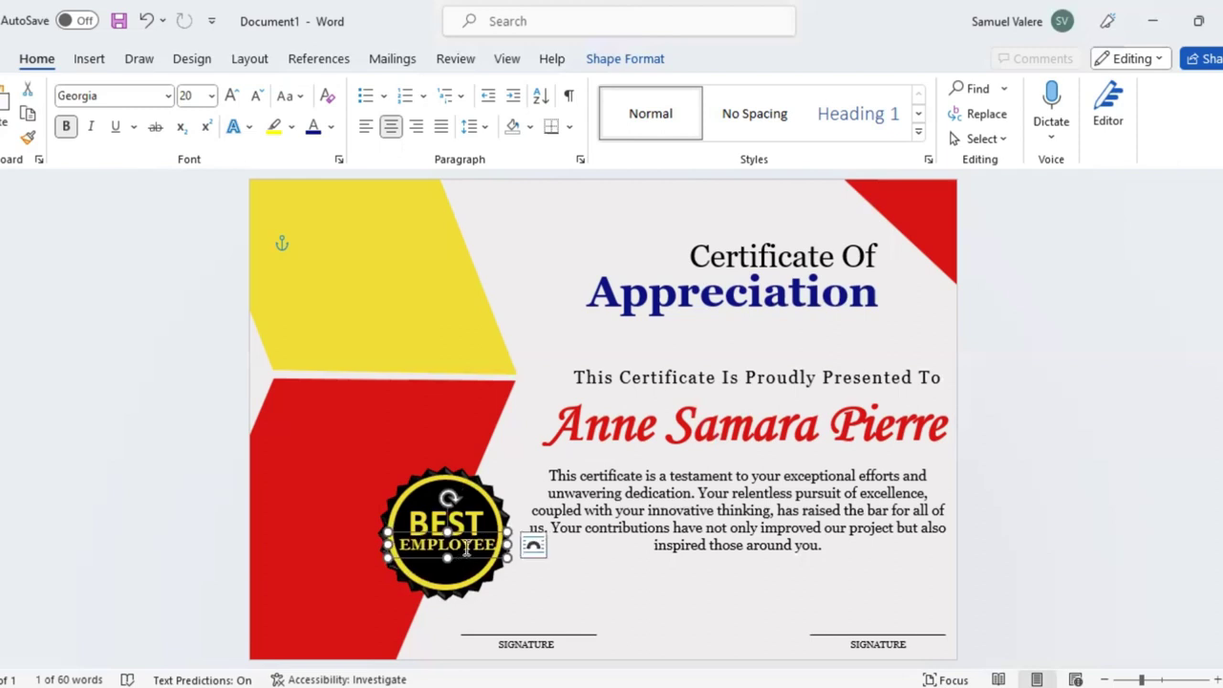
double_click(468, 549)
key("ctrl+shift+comma")
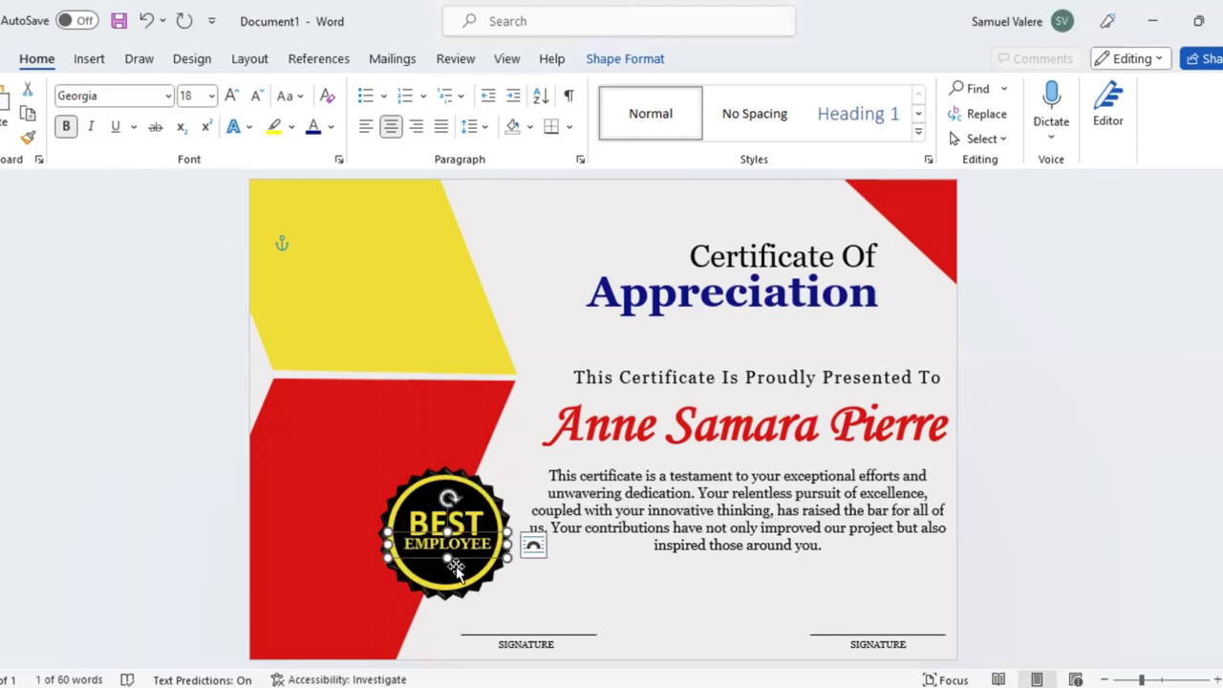
left_click_drag(458, 569, 460, 565)
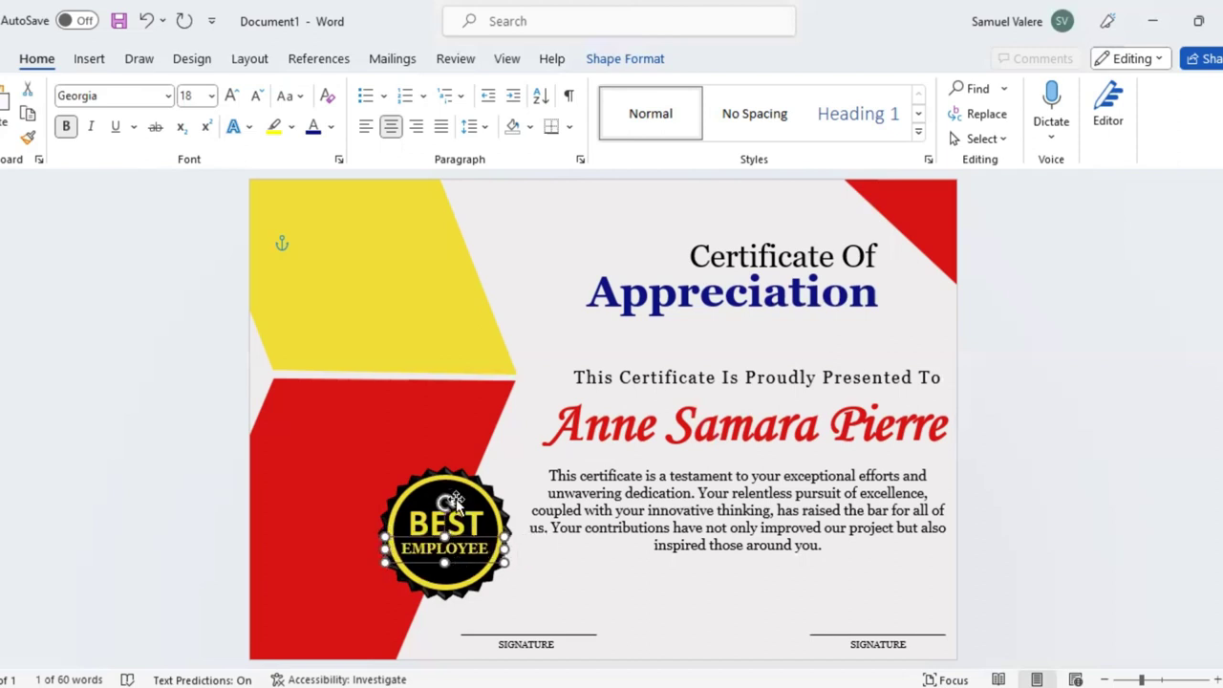
left_click(456, 508)
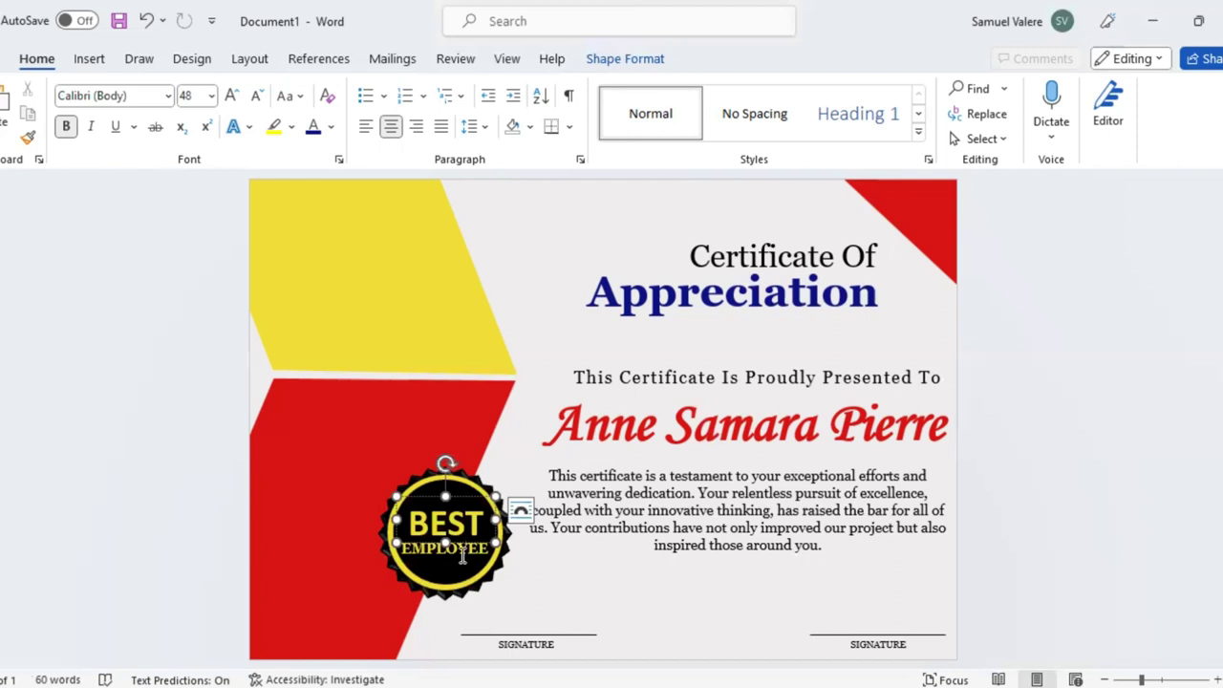
left_click(460, 558, "shift")
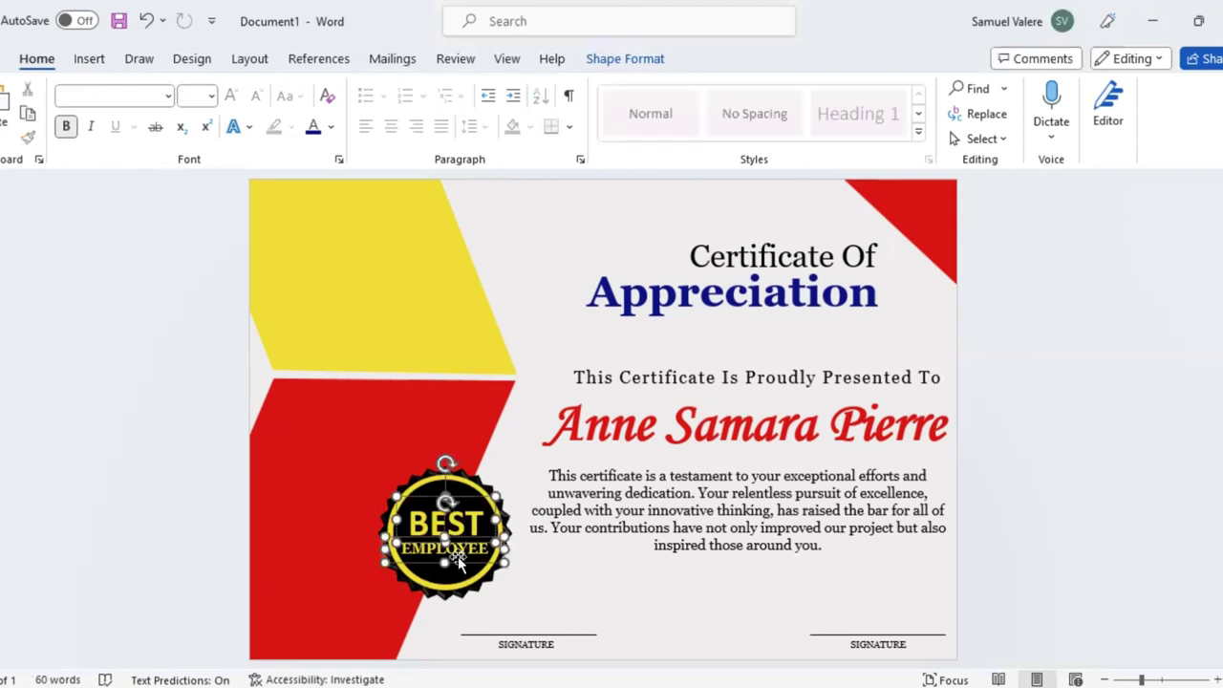
left_click(553, 574)
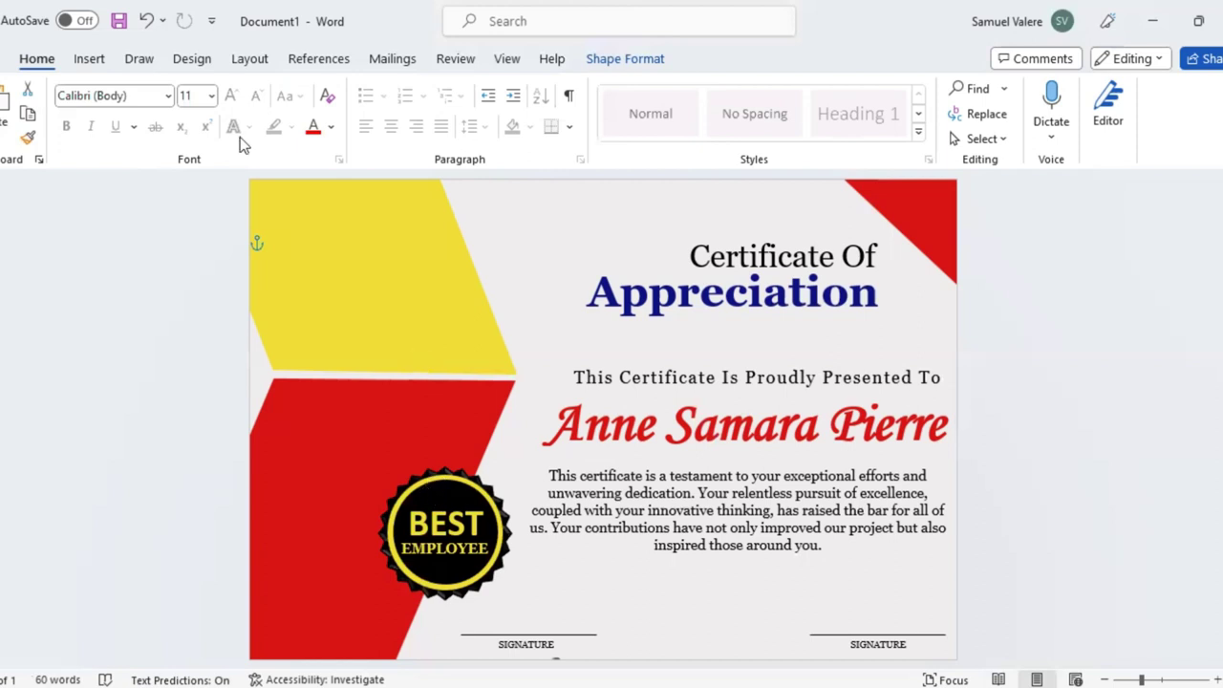
Draw a text box containing 'Logo' on the yellow chevron and give it no fill
left_click(90, 59)
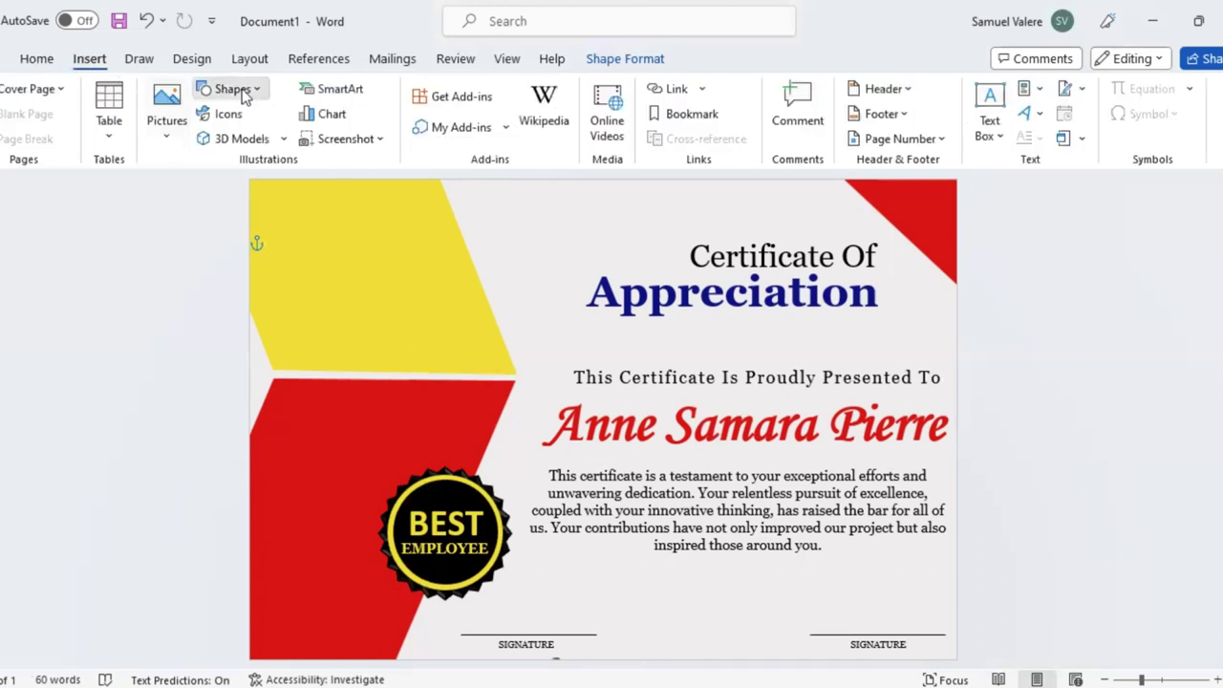
left_click(245, 96)
left_click(308, 270)
left_click_drag(311, 278, 503, 331)
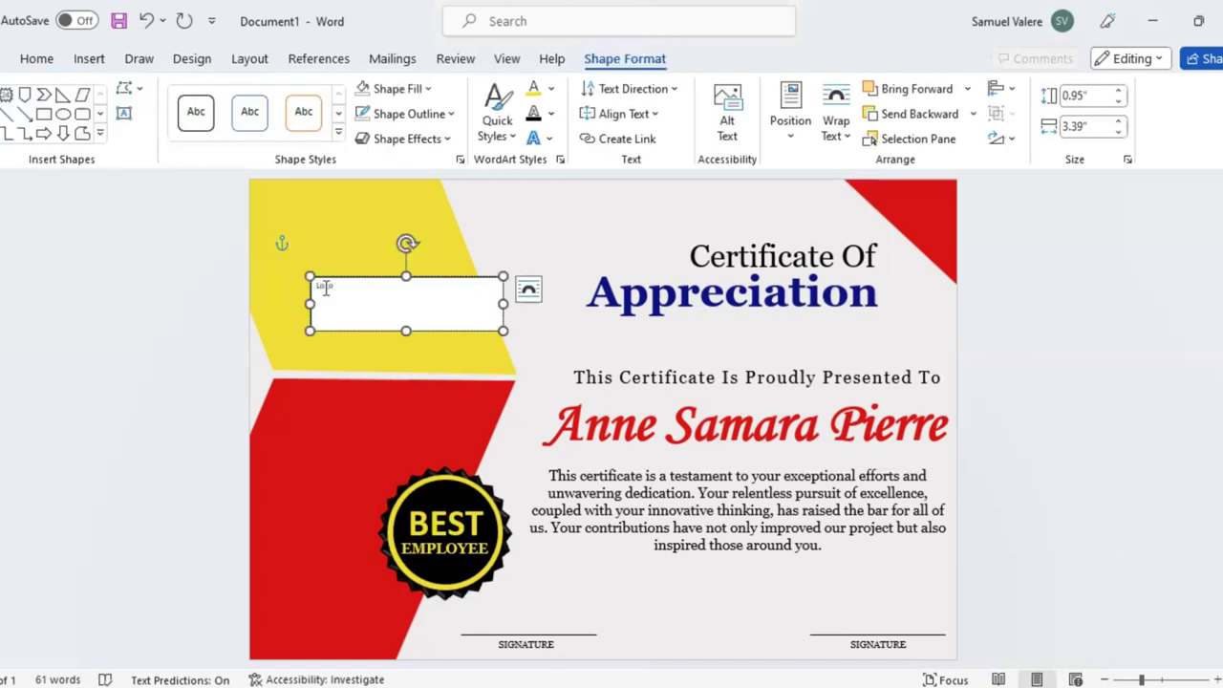
key("ctrl+a")
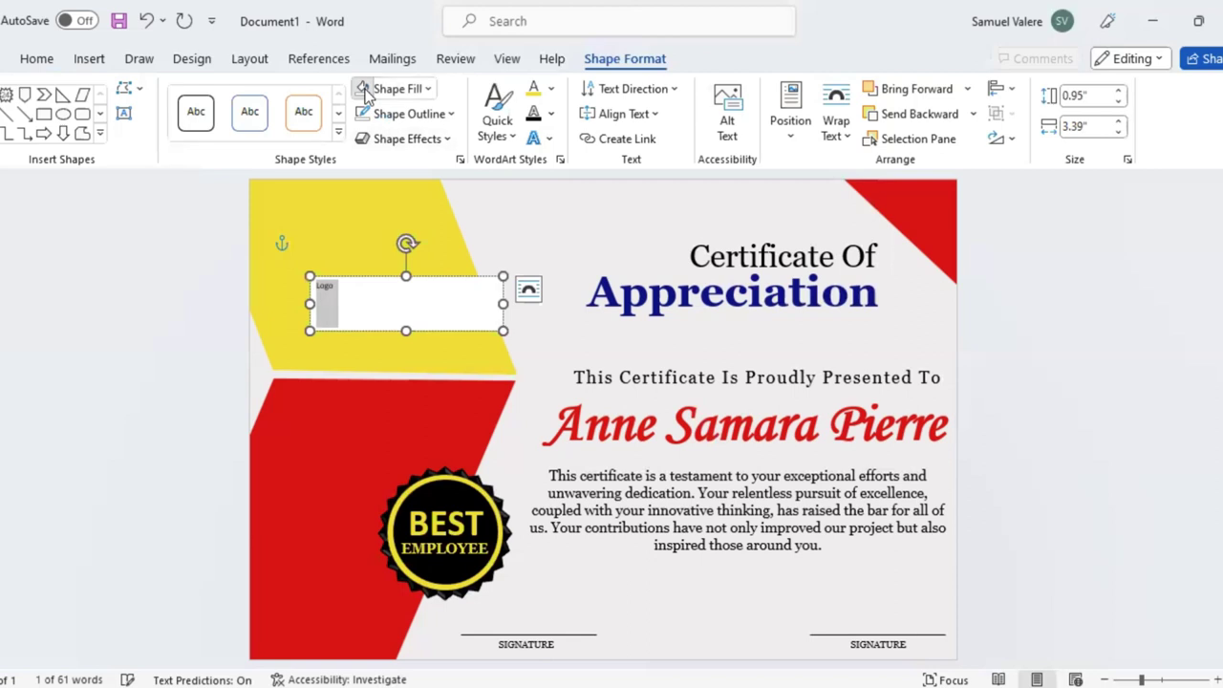
left_click(365, 89)
Make the text a centred, 80 pt bold, uppercase dark blue 'LOGO' and reposition it on the chevron
left_click(38, 58)
left_click(391, 126)
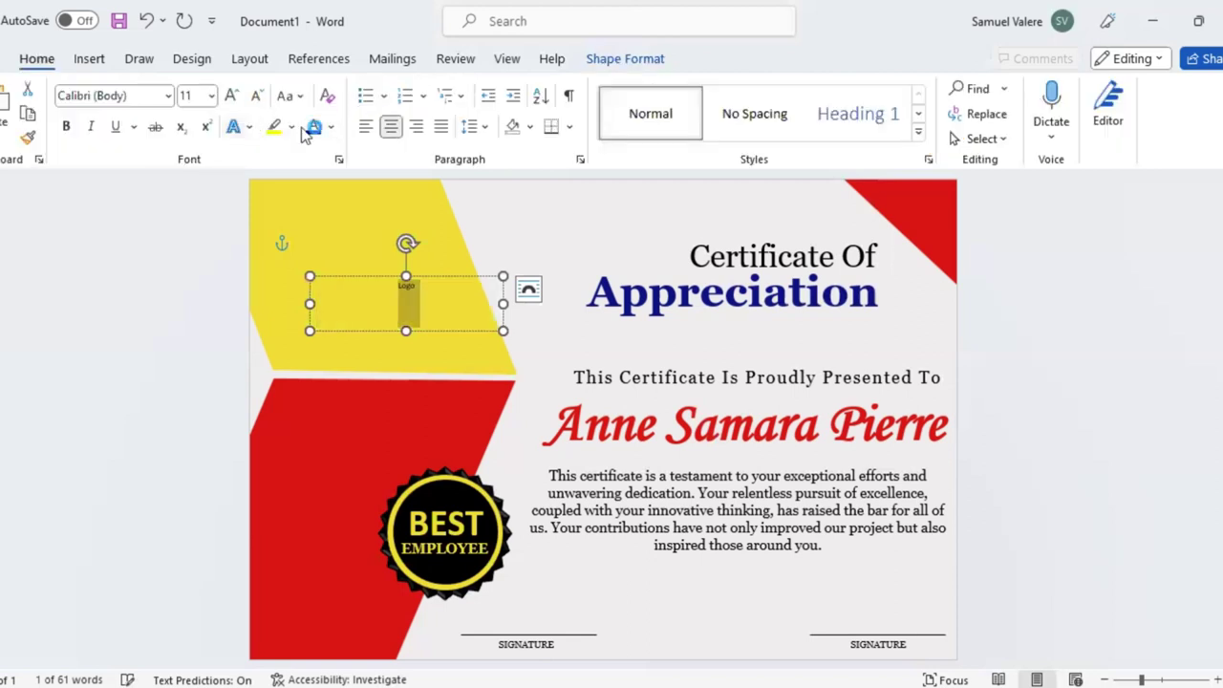
left_click(232, 97)
left_click(232, 97)
left_click(232, 97)
left_click(232, 96)
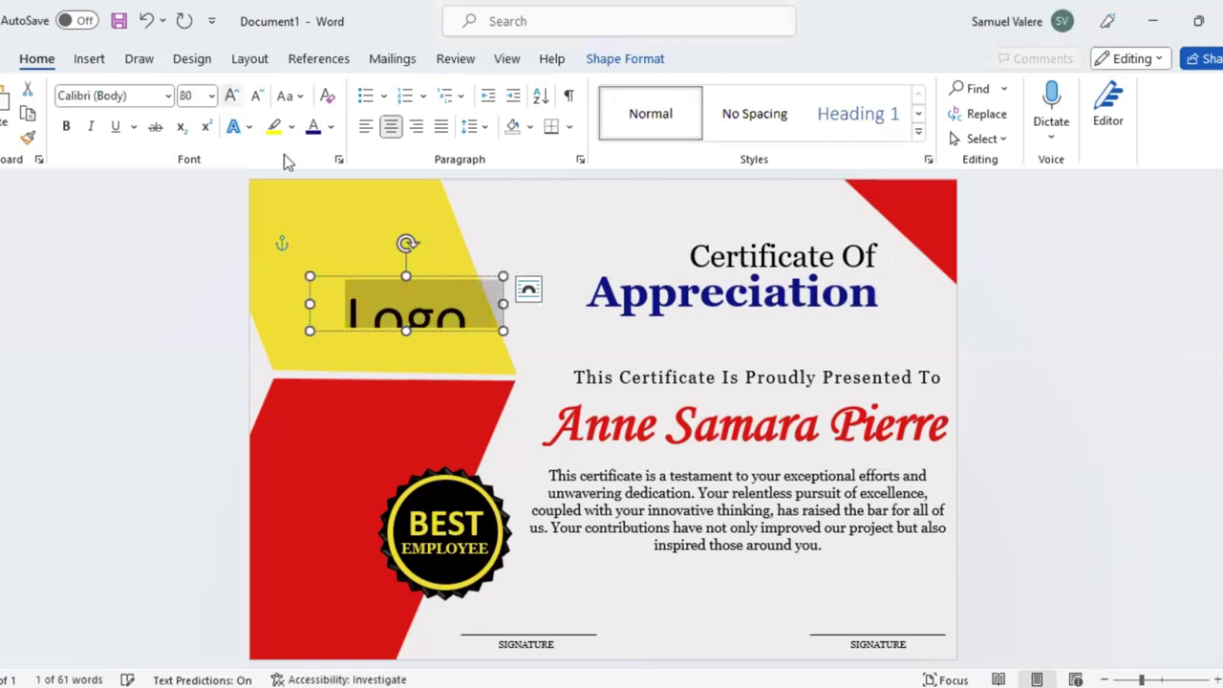
left_click(65, 128)
key("shift+F3")
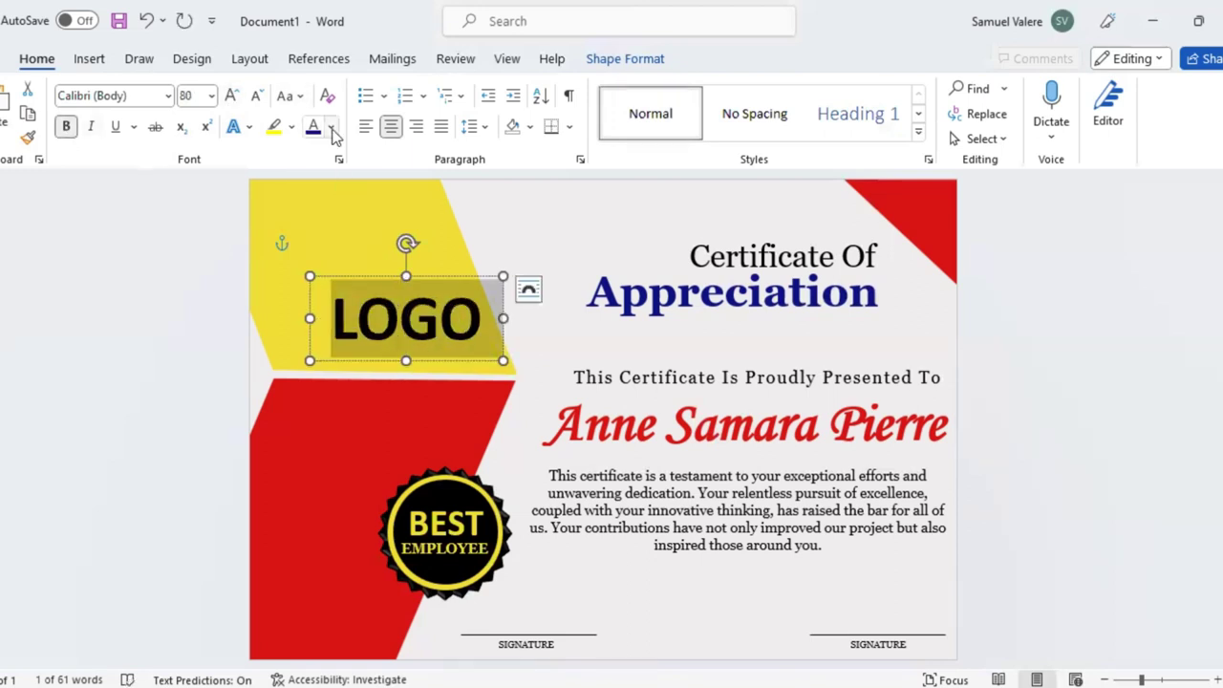
left_click(421, 361)
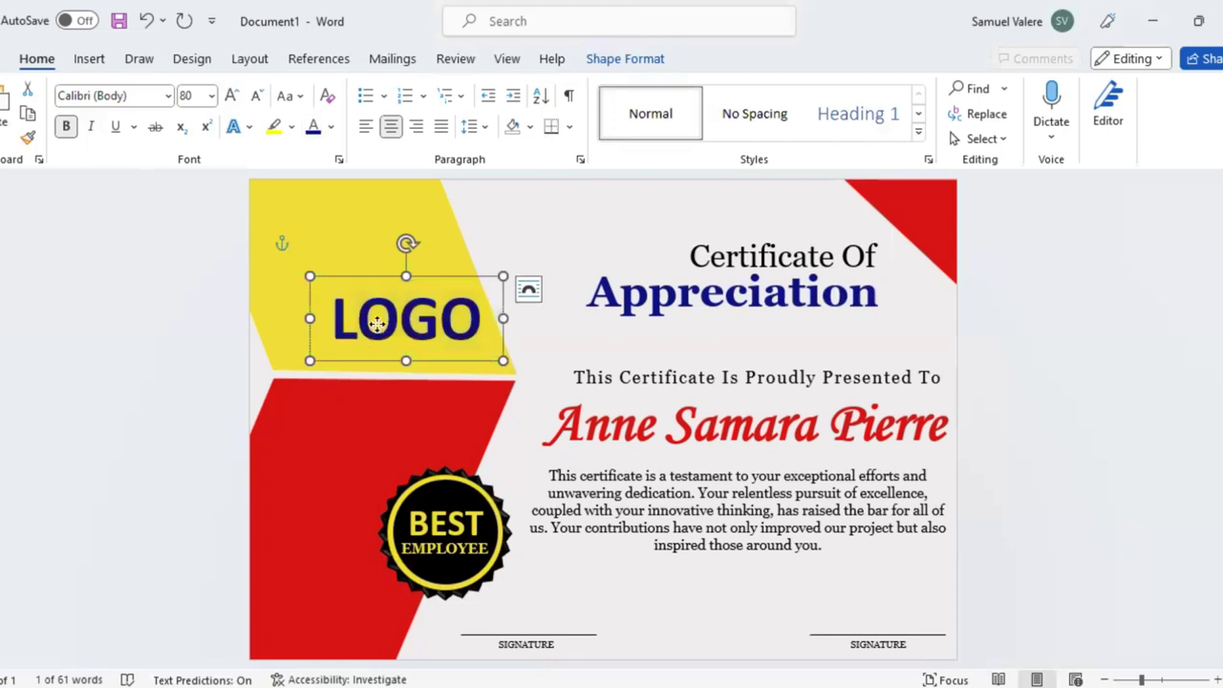
mouse_move(435, 359)
left_mouse_down()
mouse_move(375, 314)
mouse_move(389, 367)
left_mouse_up()
Duplicate the LOGO box as a 48 pt white 'HERE' line, narrowed to sit under LOGO
key("ctrl+c")
key("ctrl+v")
double_click(389, 335)
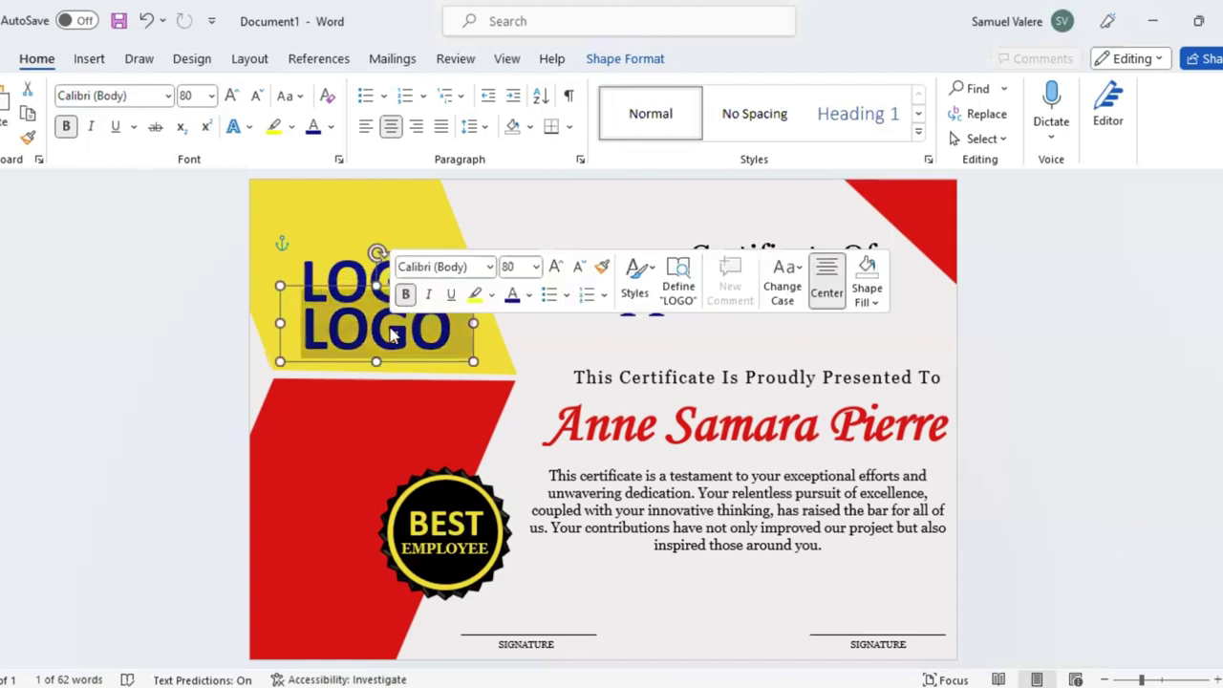
type("HERE")
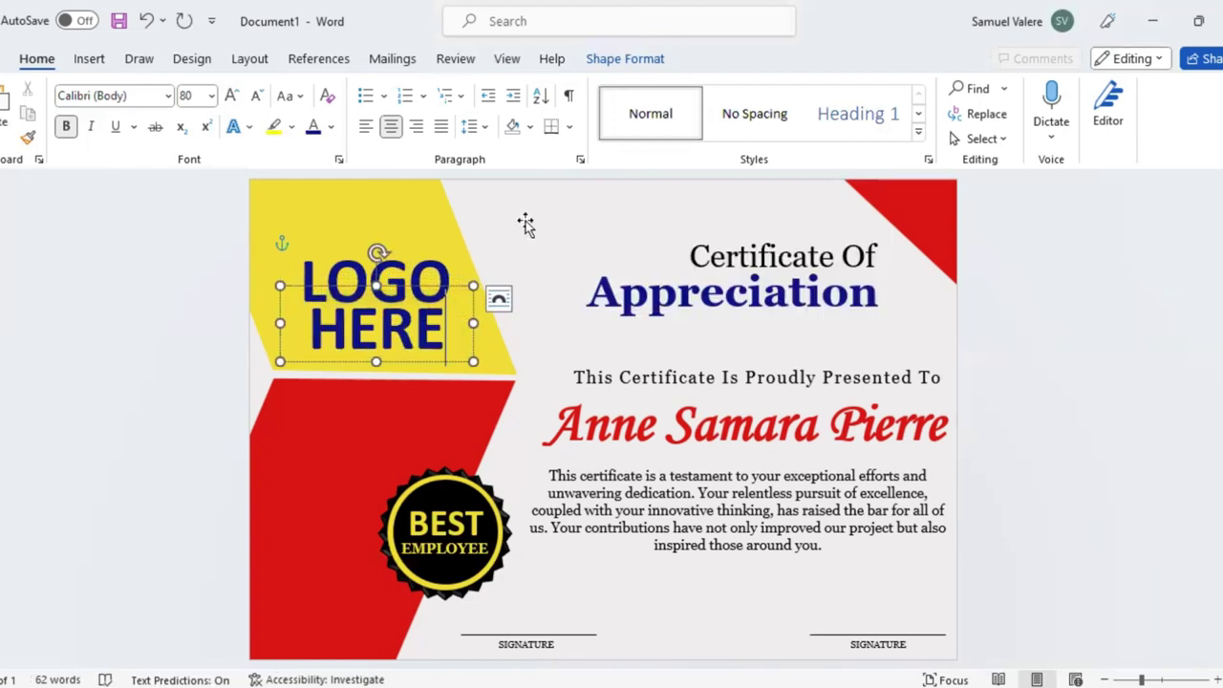
key("shift+Home")
left_click(256, 95)
left_click(256, 95)
left_click(257, 95)
left_click(256, 96)
left_click(256, 95)
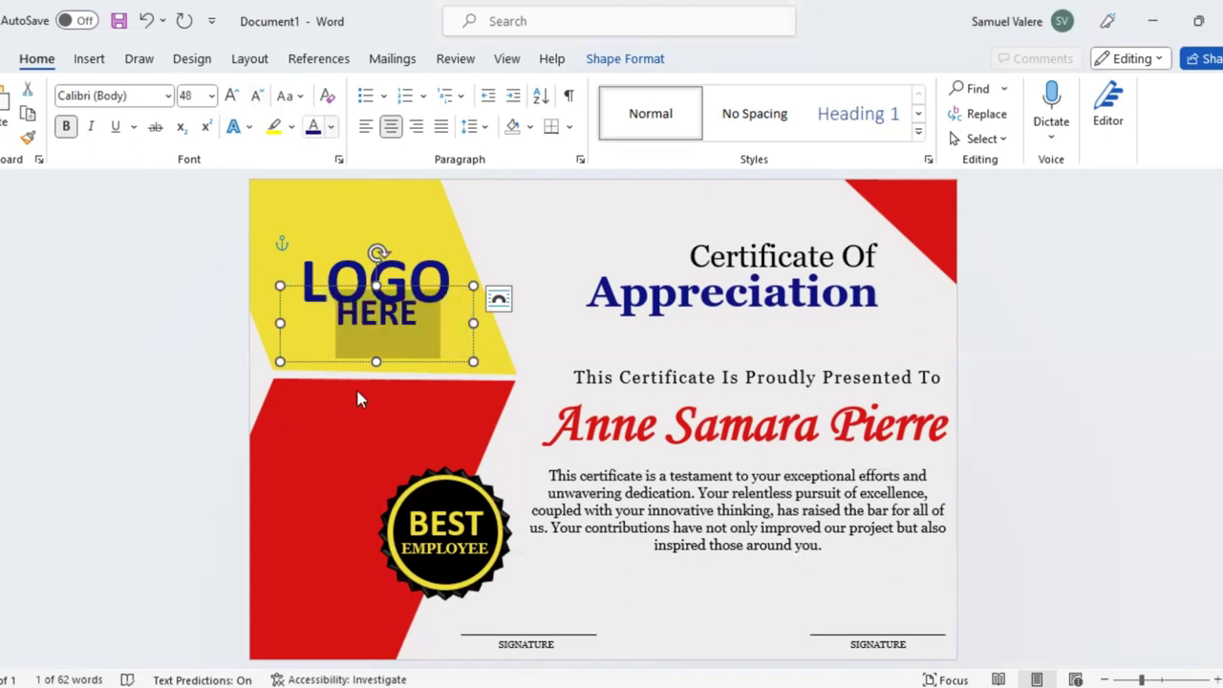
left_click(330, 126)
left_click(333, 233)
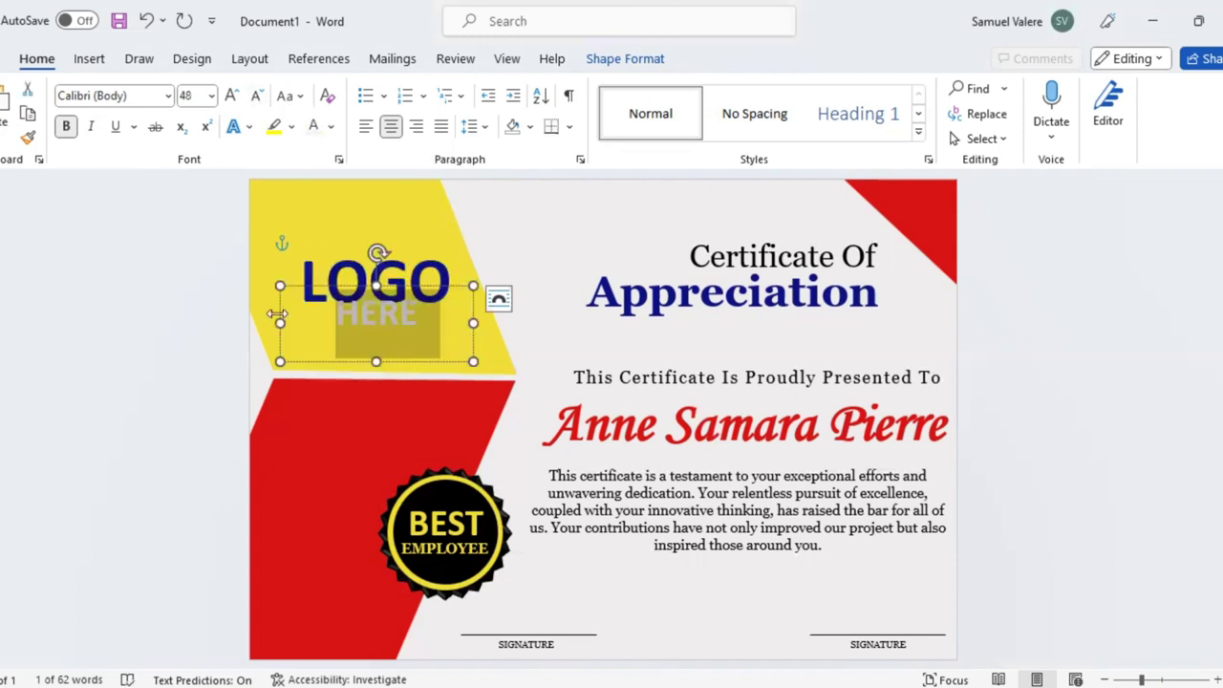
left_click_drag(280, 323, 349, 322)
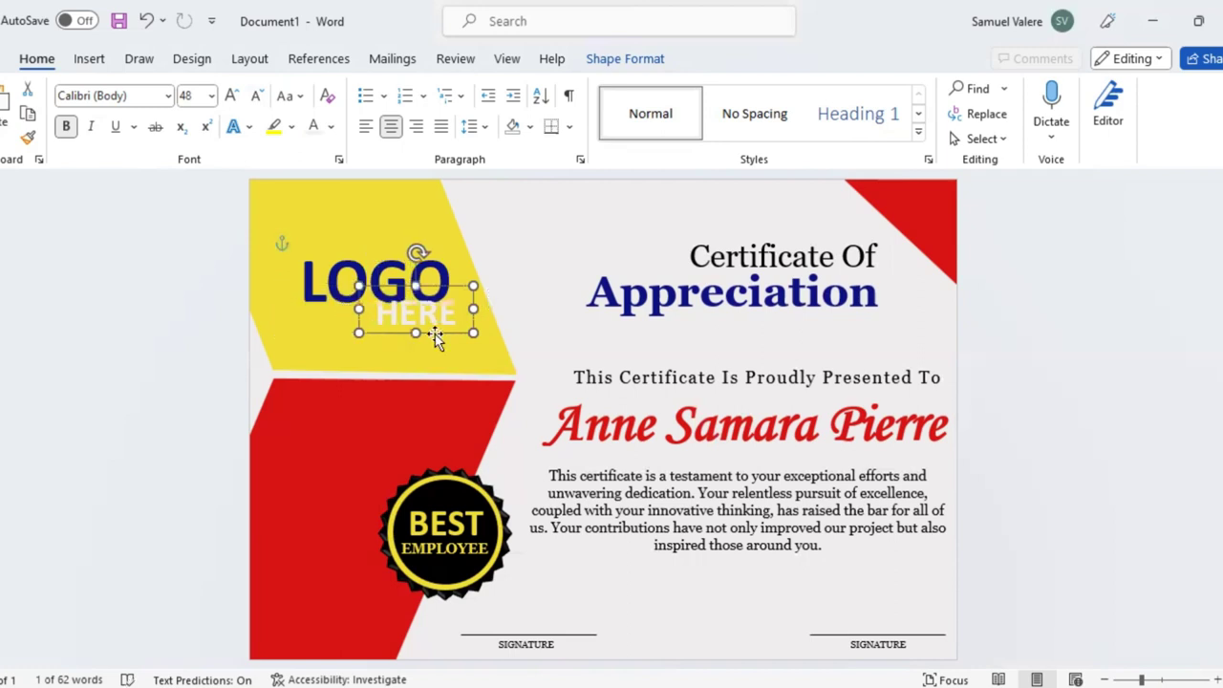